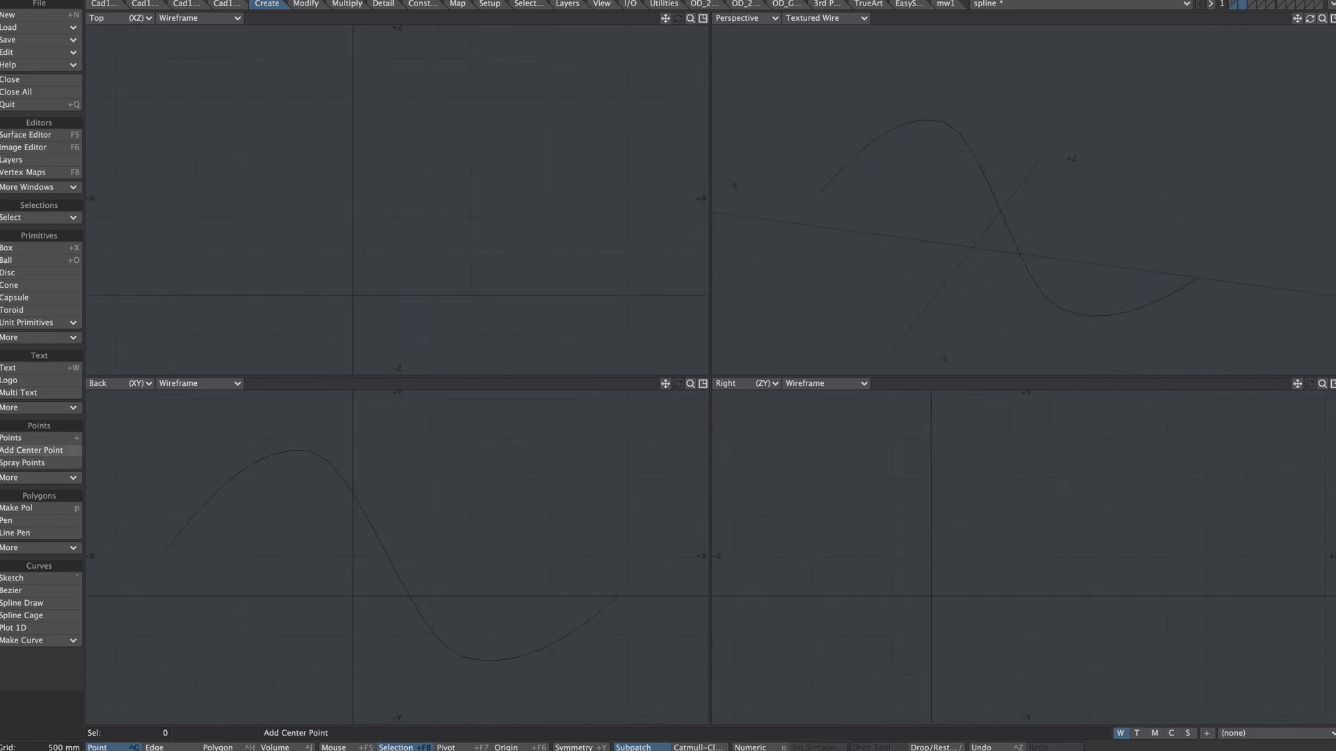
Step: Create a flat box in the top view, about 950 mm wide and 3 m deep from the origin, with 31 Z segments
key(shift+x)
key(n)
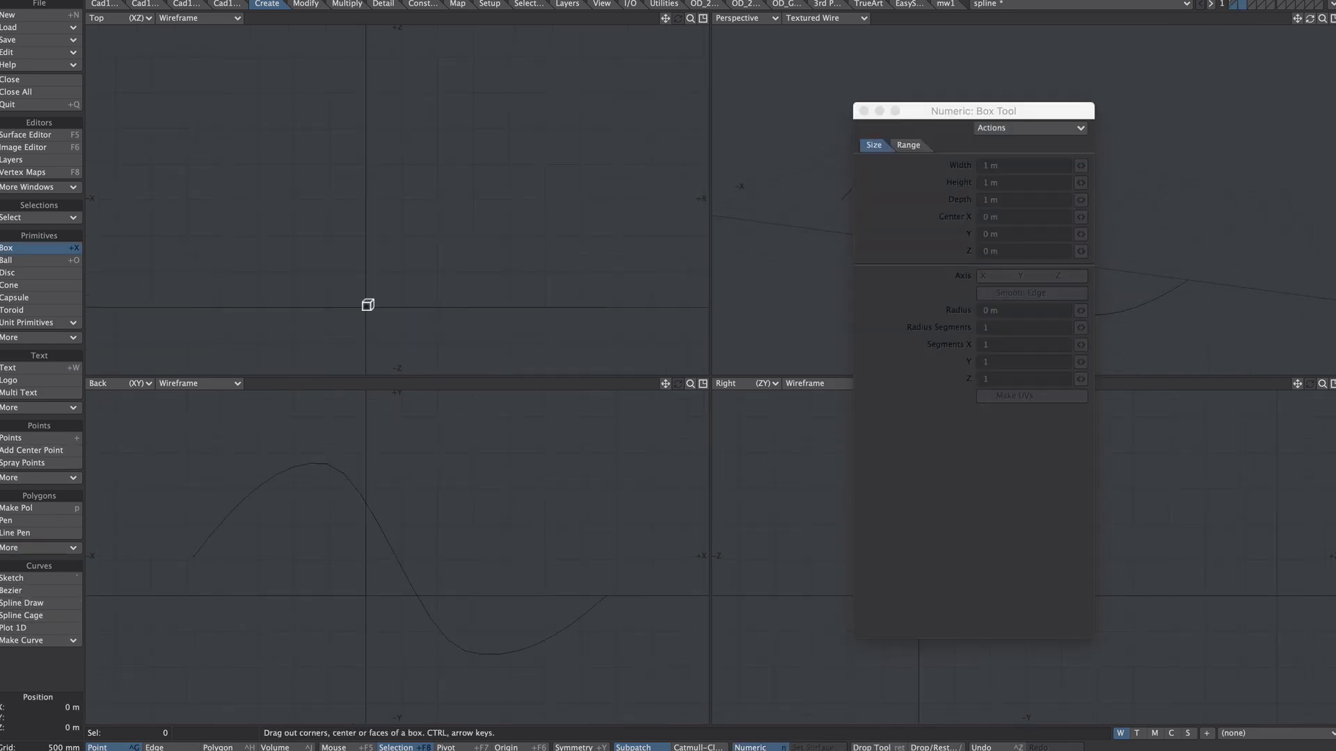
drag(366, 307, 436, 87)
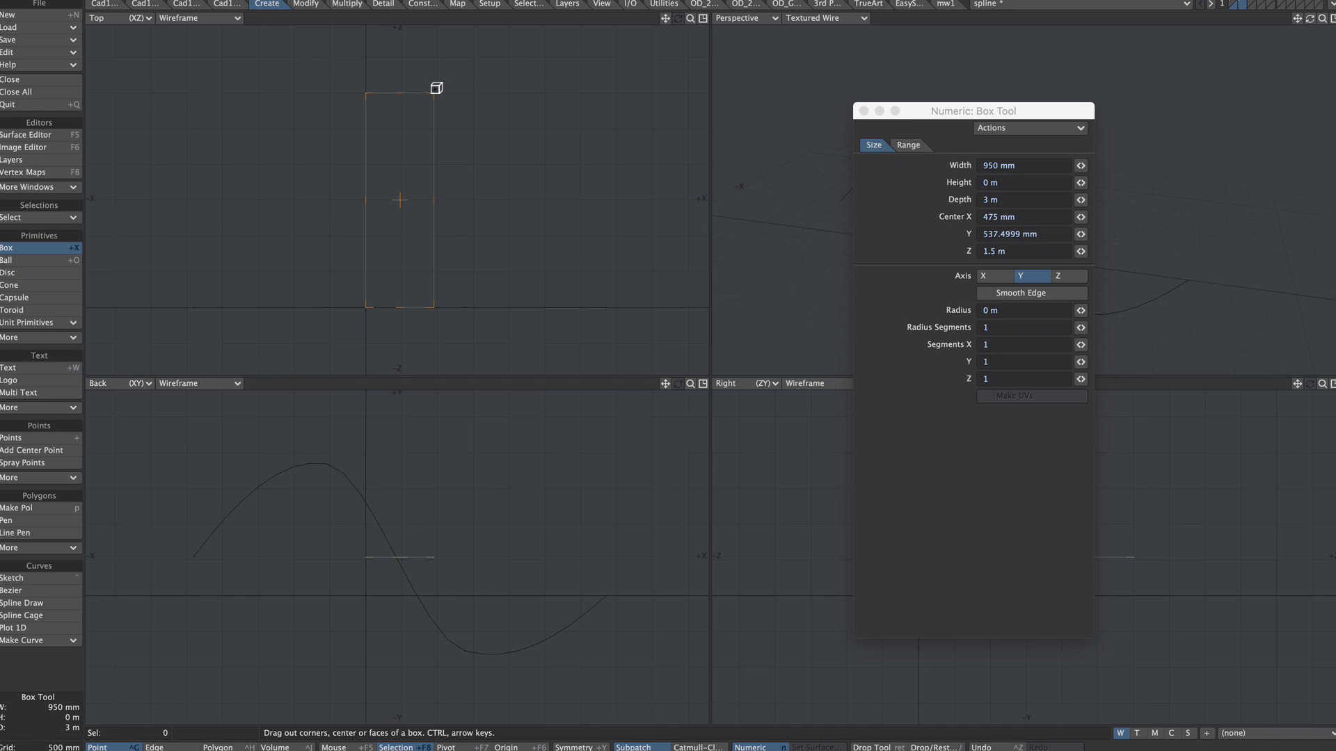
drag(1080, 380, 1106, 379)
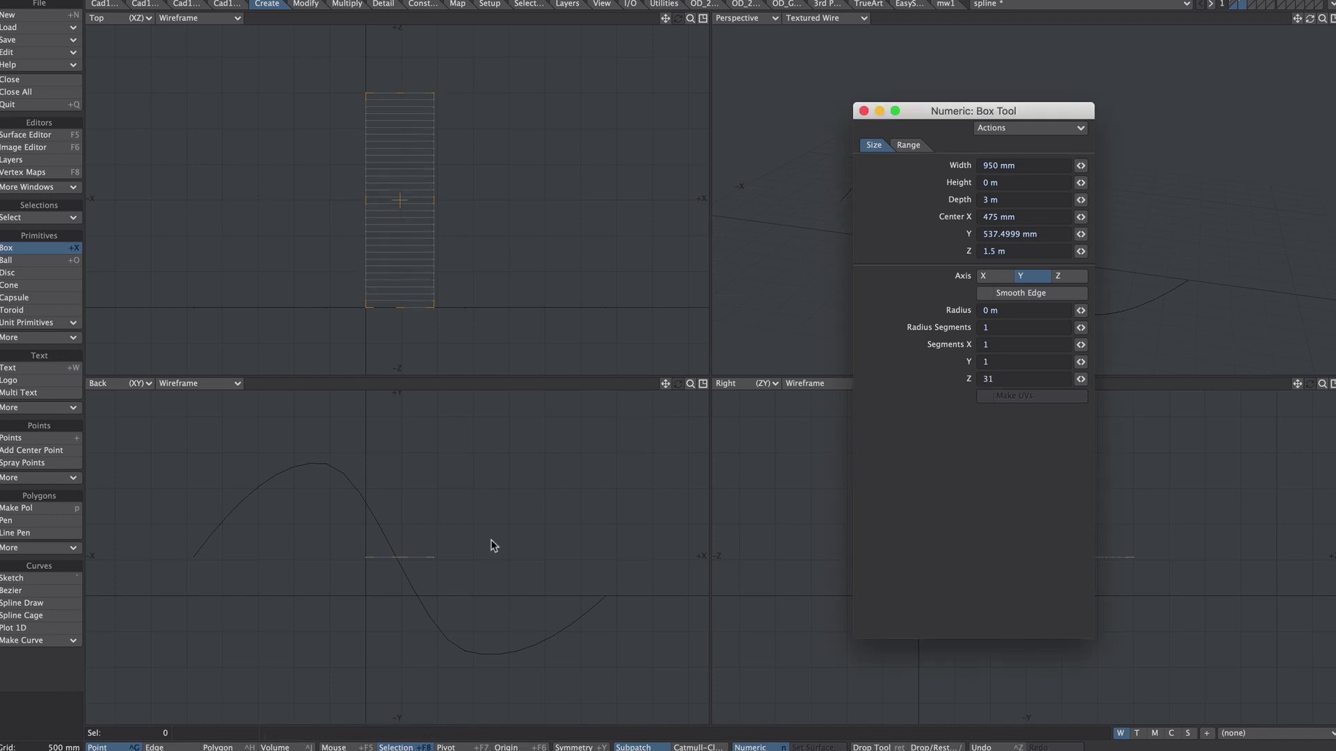
key(Return)
Step: Delete the points along the box's +X side and rest the remaining row of points on the ground along Y
right_drag(424, 540, 426, 571)
key(Delete)
key(F3)
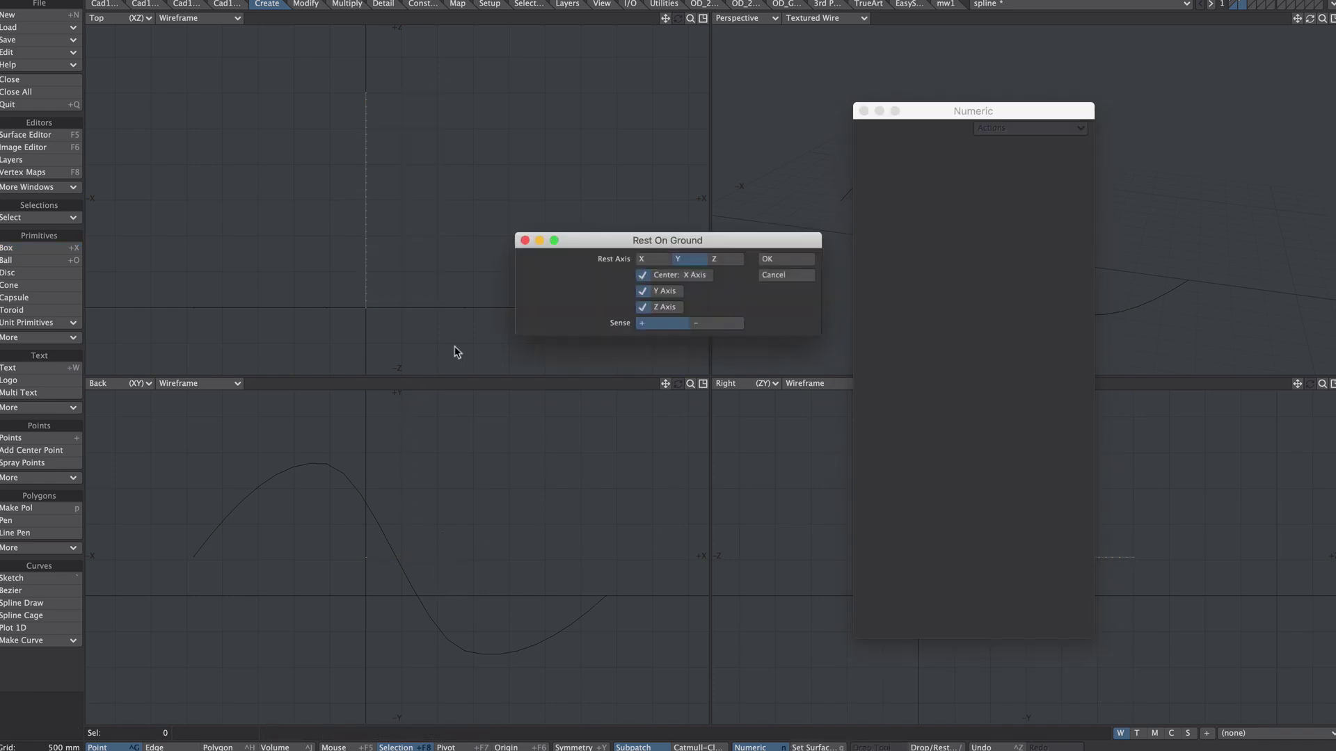
click(789, 259)
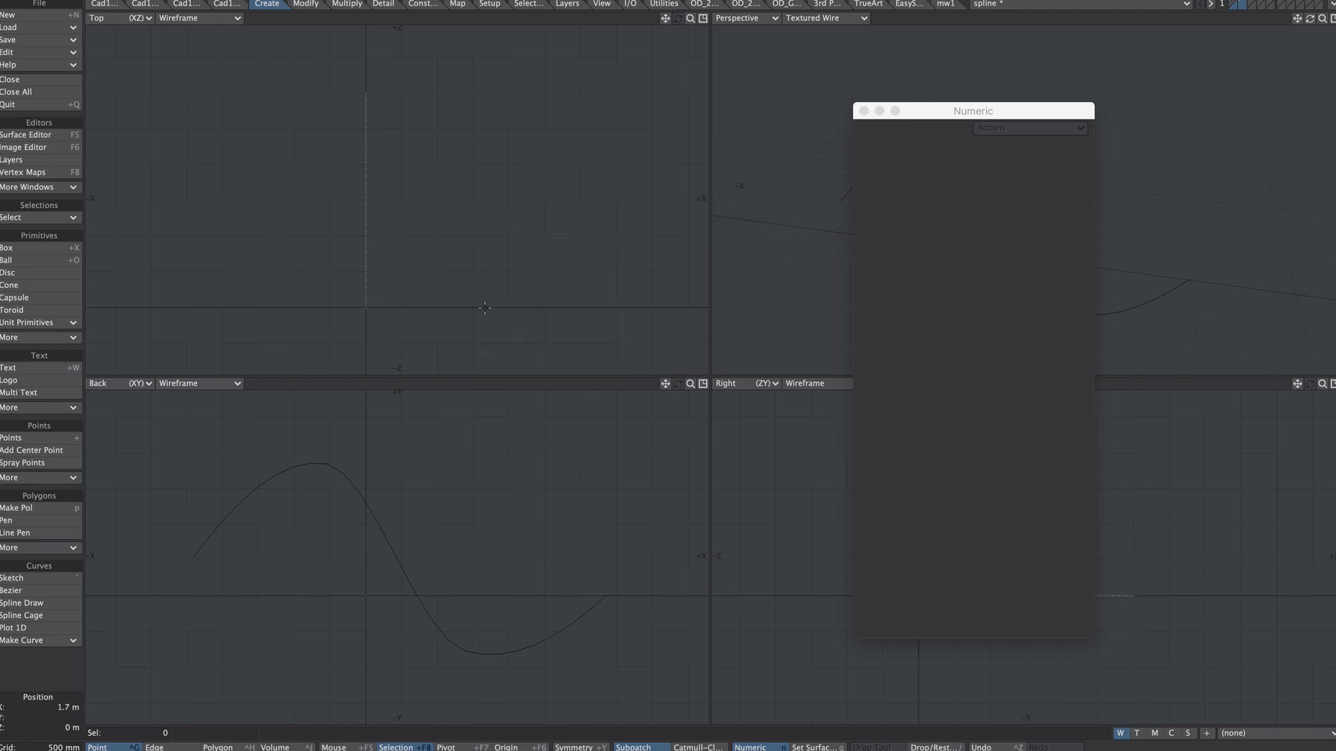
Step: Switch to Layout, hide the spline:model object and select spline:FFX
key(F12)
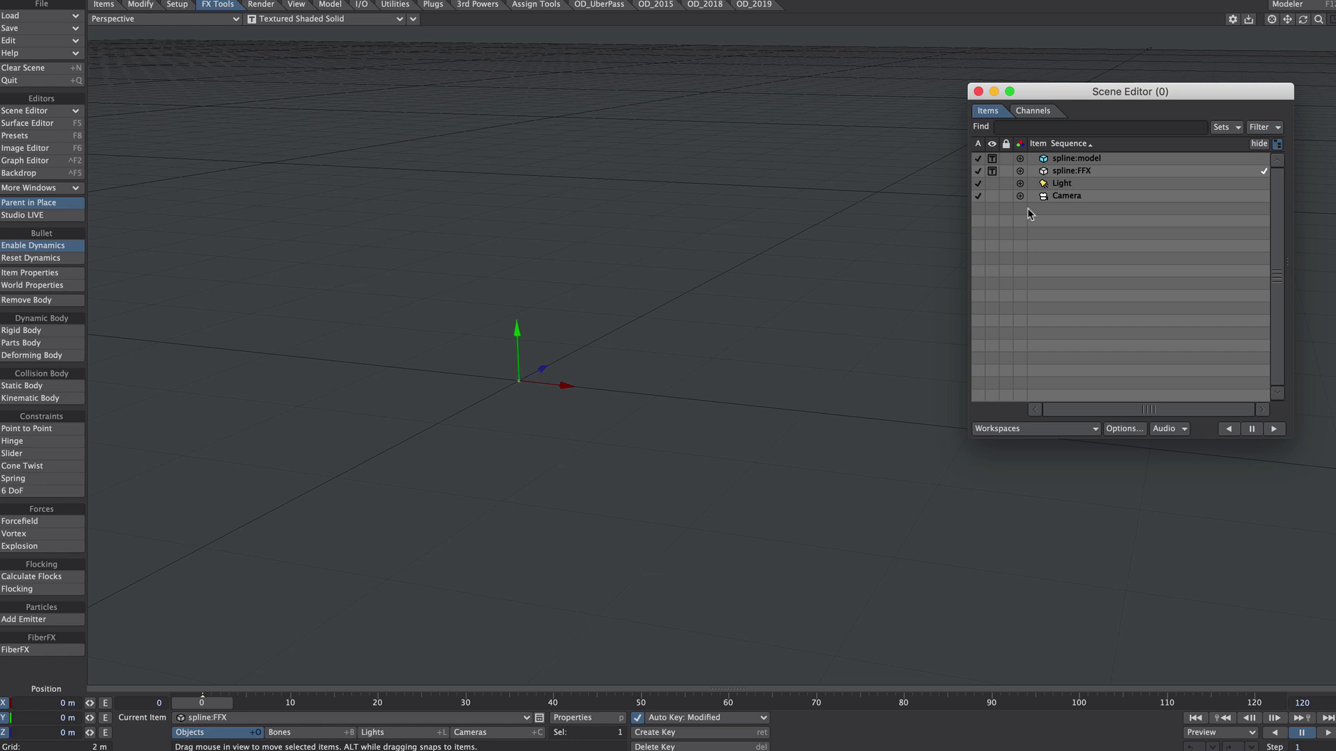
click(992, 170)
click(992, 169)
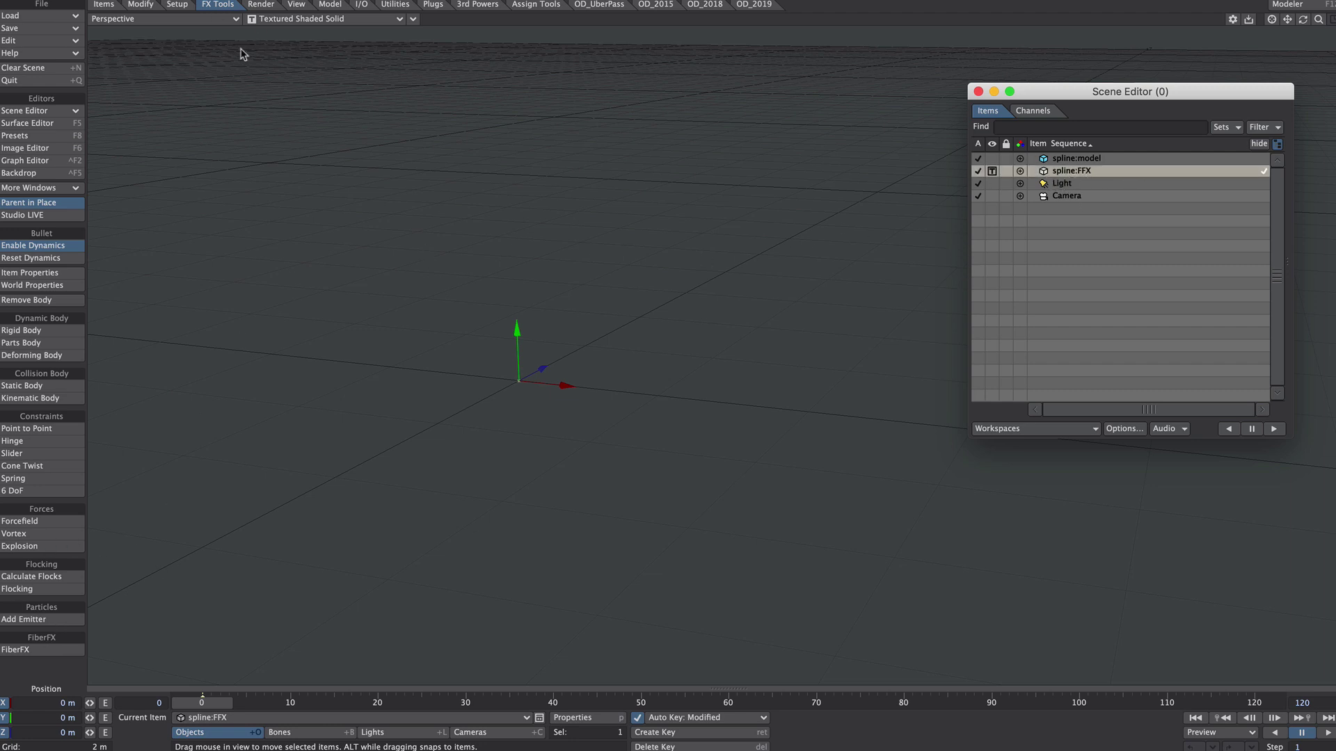
Step: Show the spline:FFX fibers in the viewport through FiberFX and set their fiber width to 20 mm
click(25, 651)
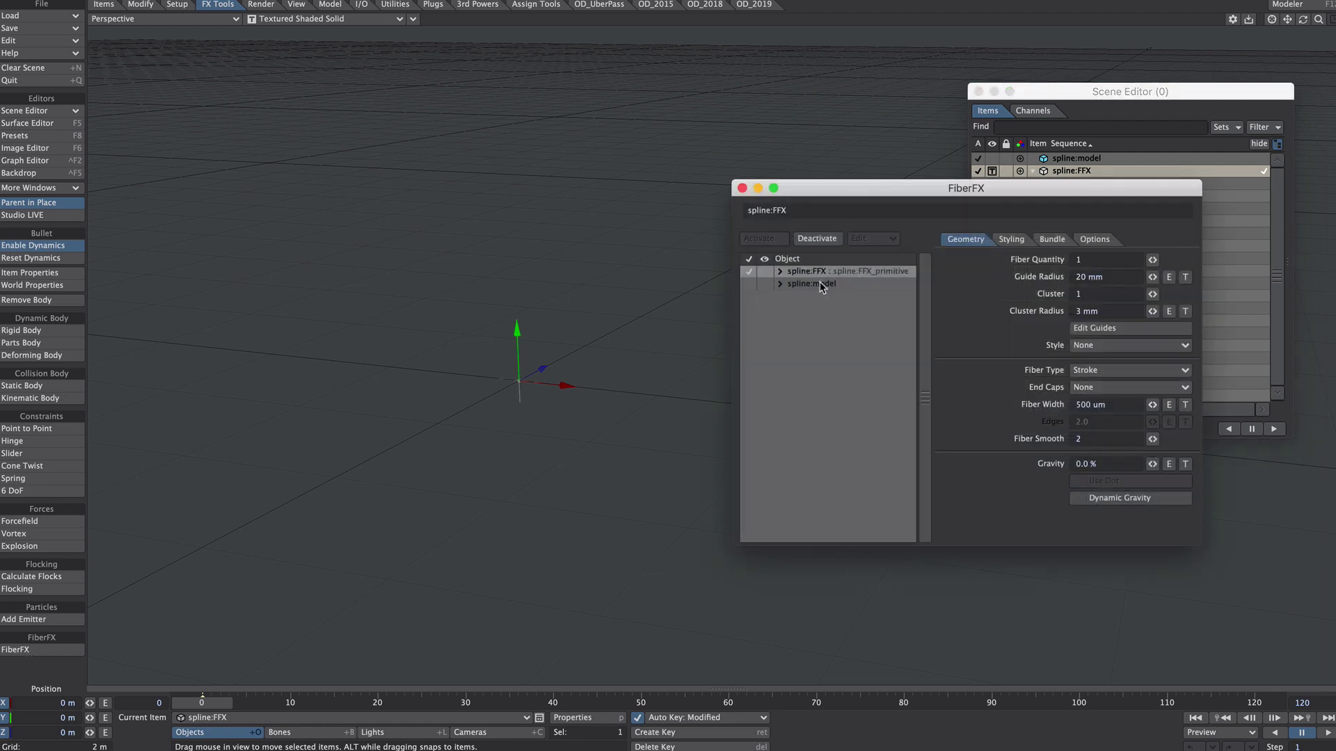
click(765, 271)
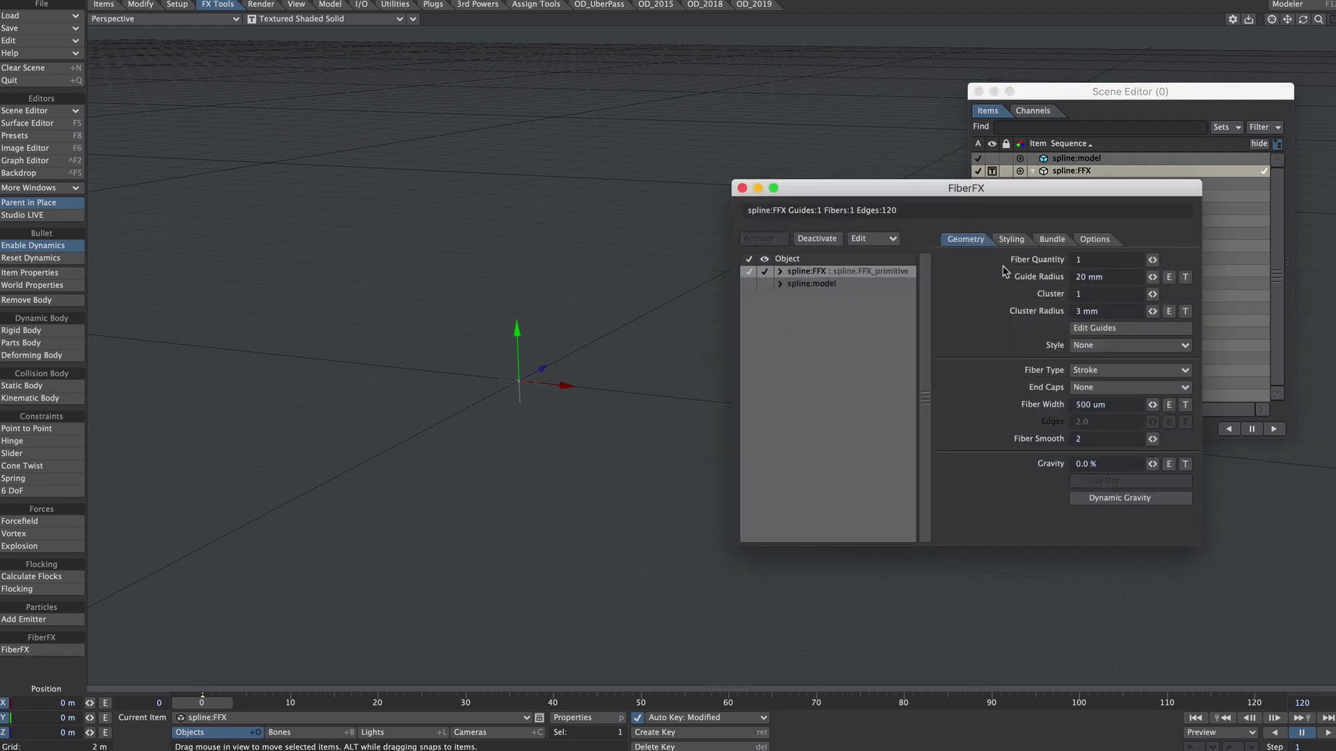
click(1104, 405)
text(.01)
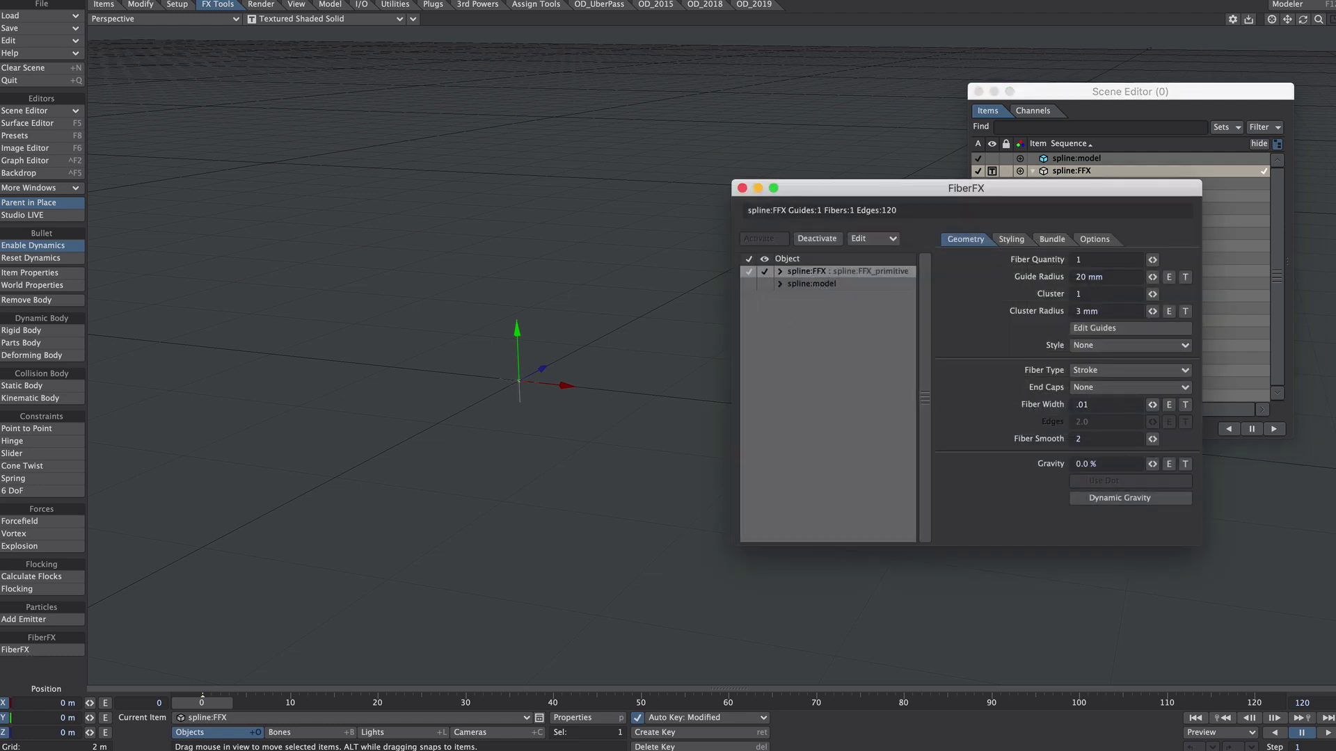
key(Tab)
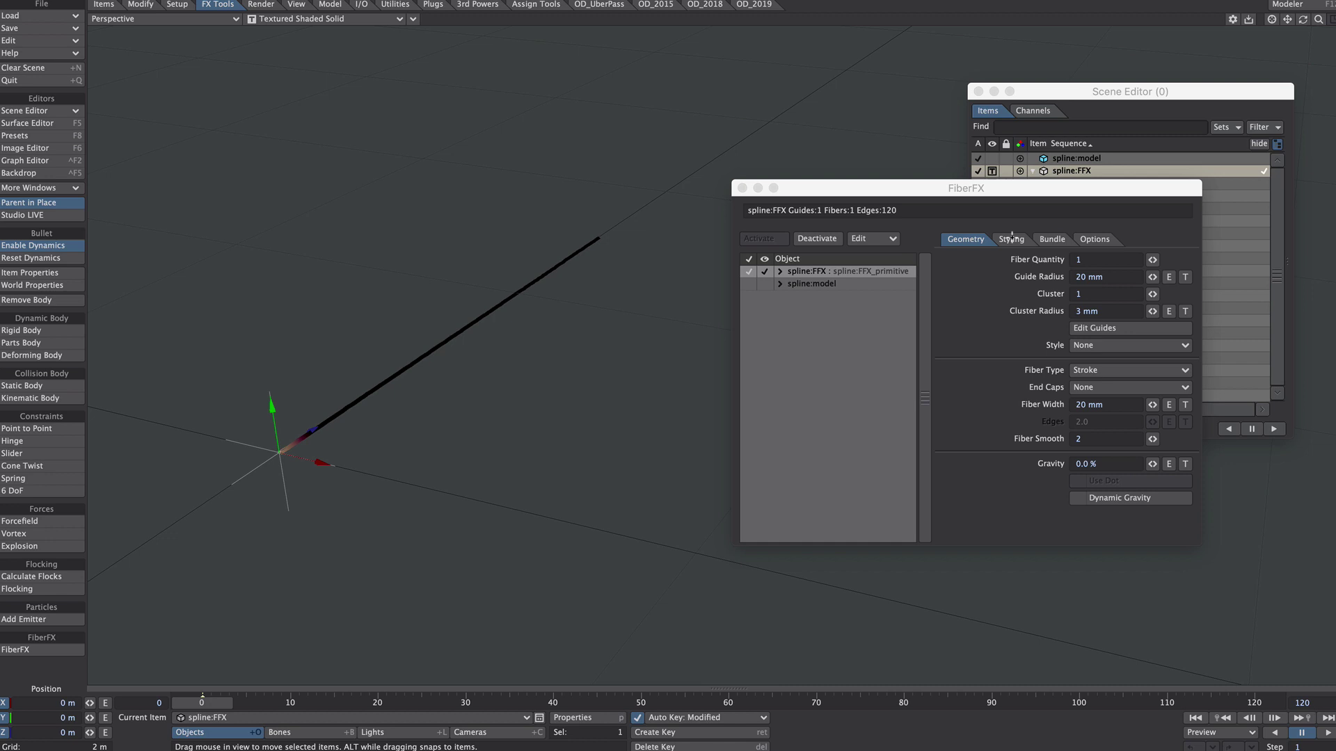
Step: Set the Fiber Kink of the spline:FFX styling to 1 %
click(1009, 237)
drag(1105, 259, 1063, 246)
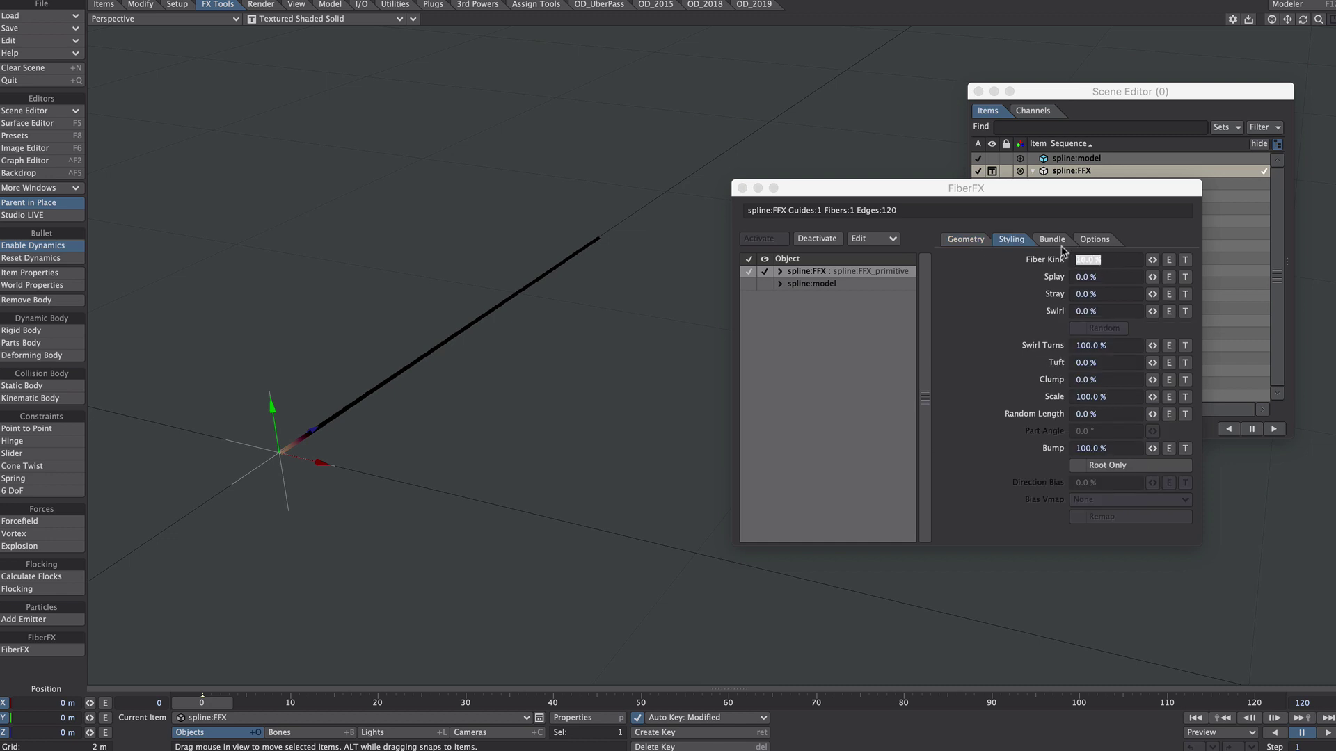
text(1)
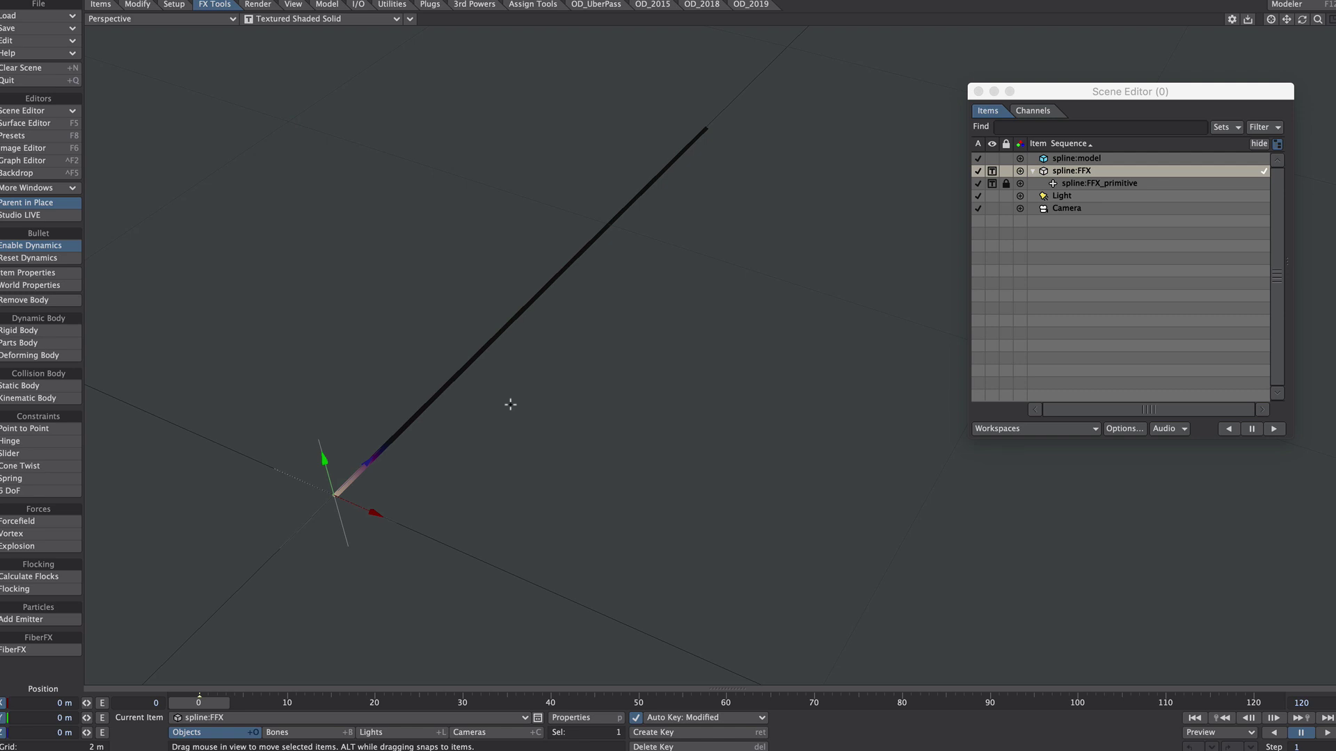
Step: Add a bone with the default name to spline:FFX and keyframe its Z stretch from 0 at frame 0 to 1 at frame 40
key(equal)
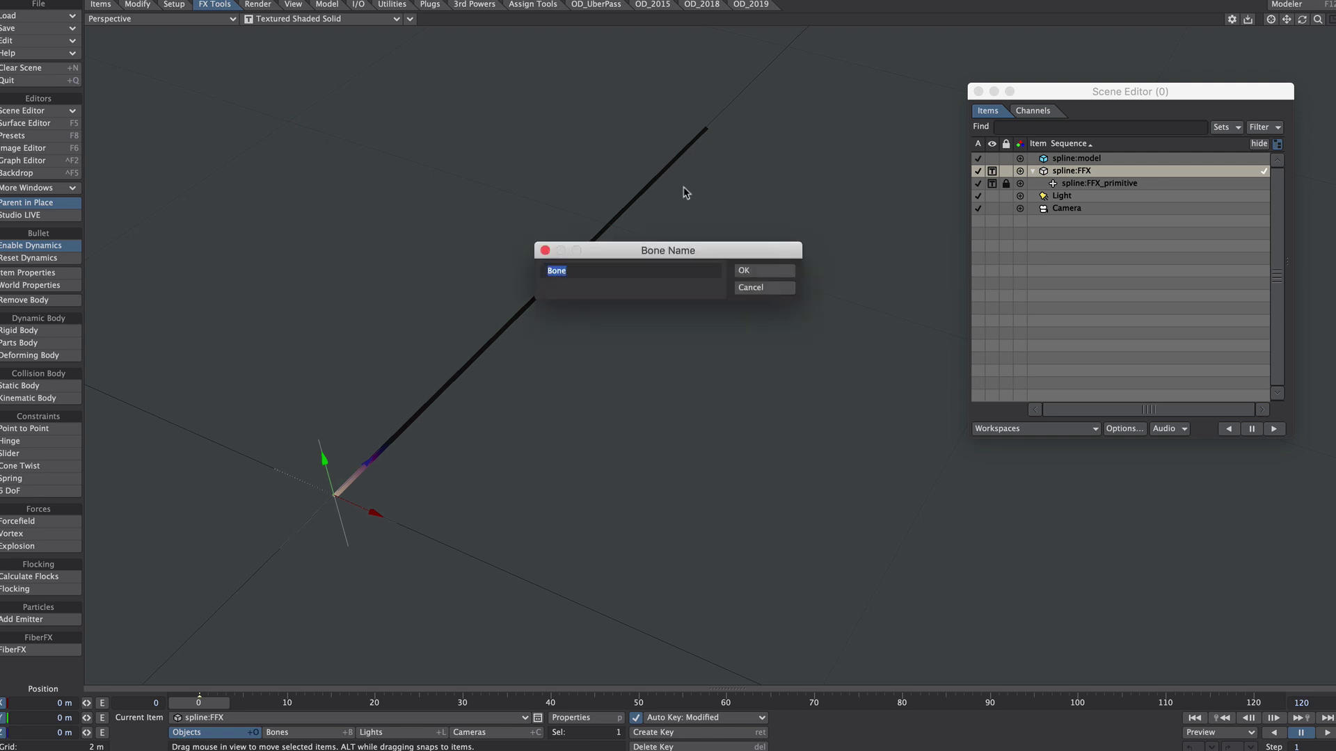
click(744, 270)
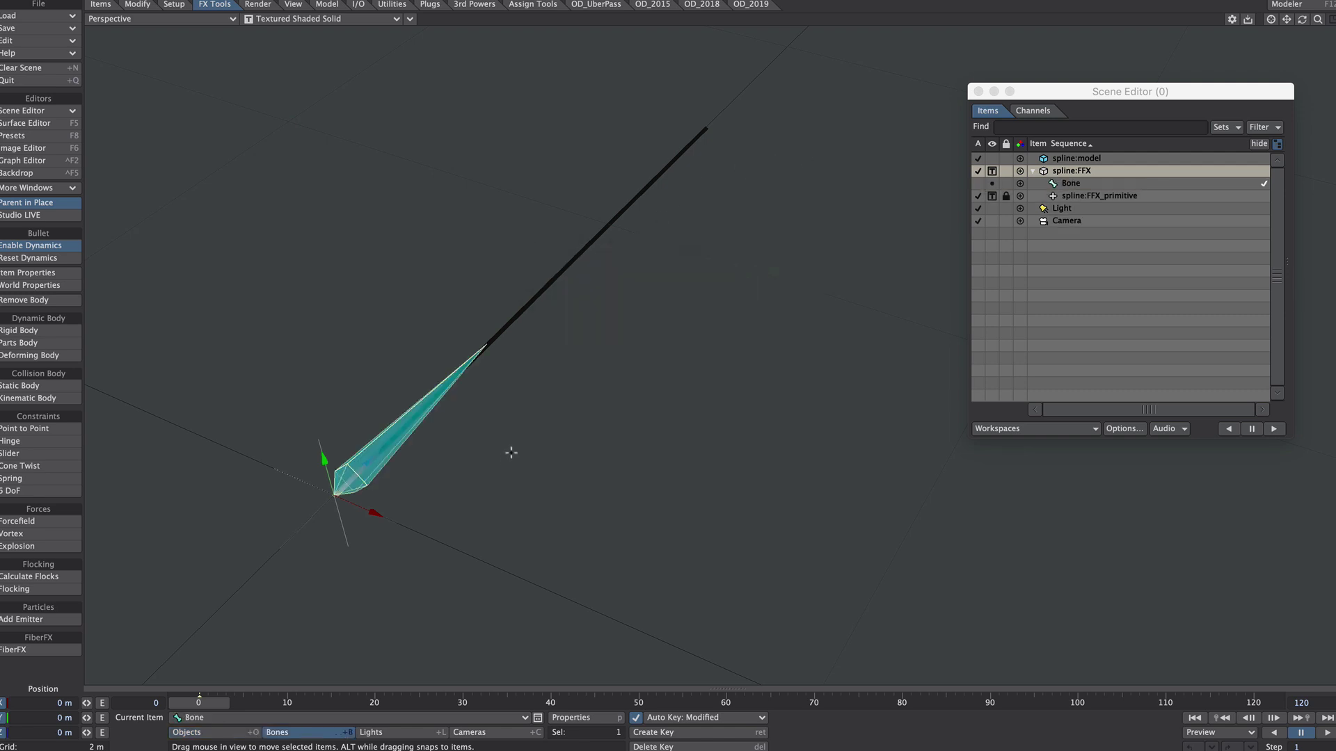
key(h)
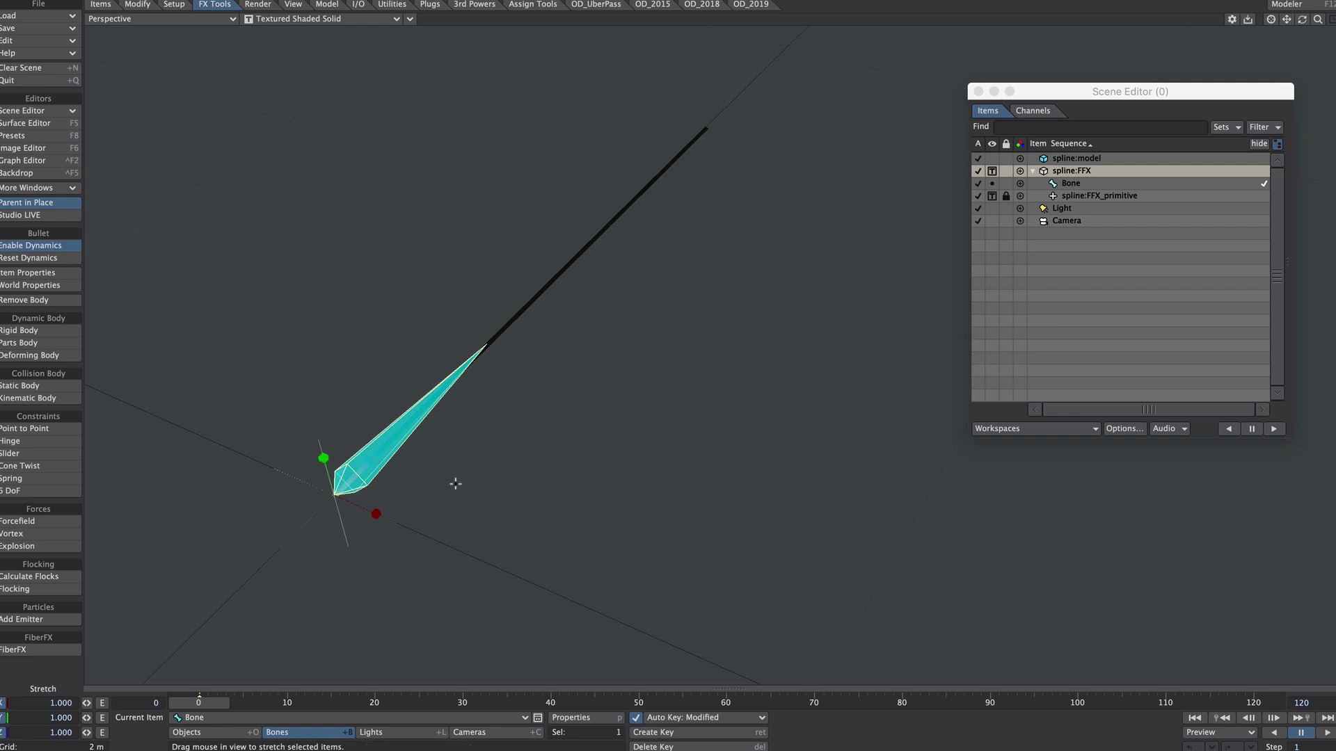
click(55, 733)
text(0)
key(Return)
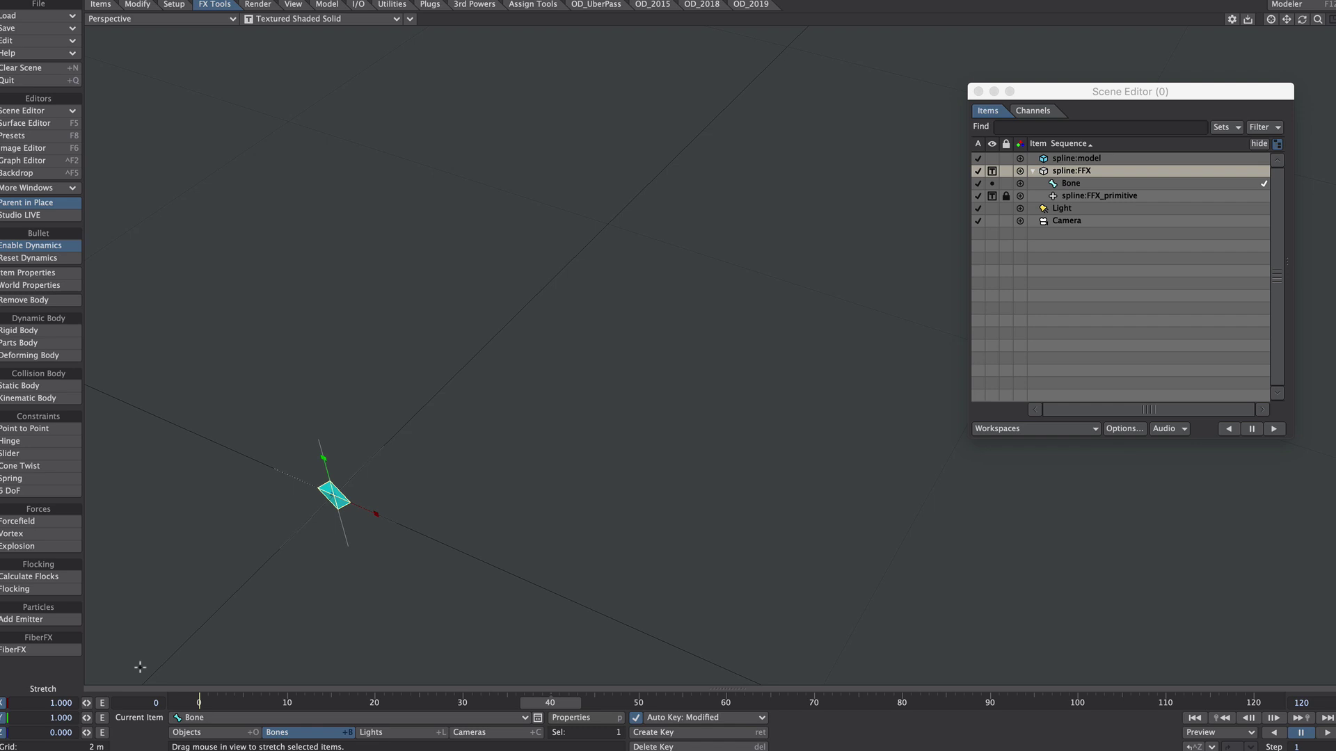
drag(46, 731, 130, 732)
text(1)
key(Return)
Step: Ease both keyframes of the bone's Z scale curve in the Graph Editor and play back the animation
key(ctrl+F2)
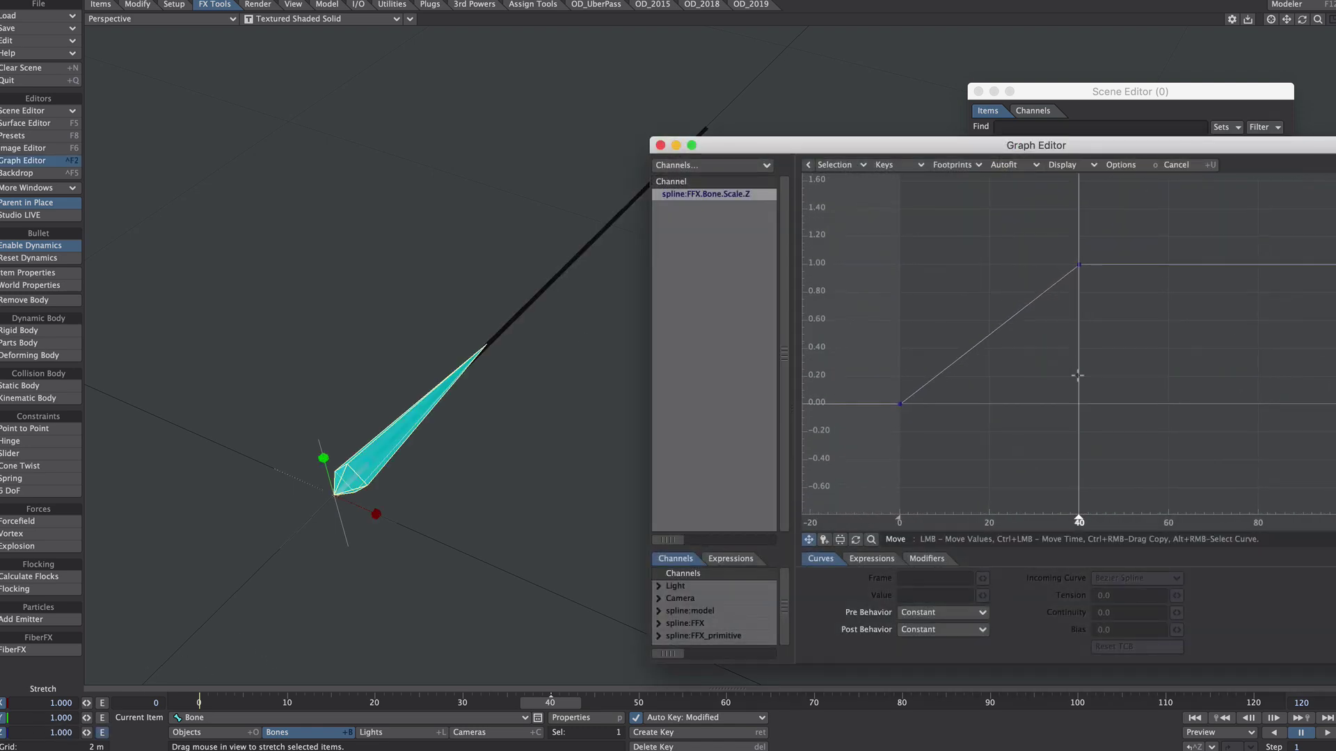
drag(1141, 223, 871, 461)
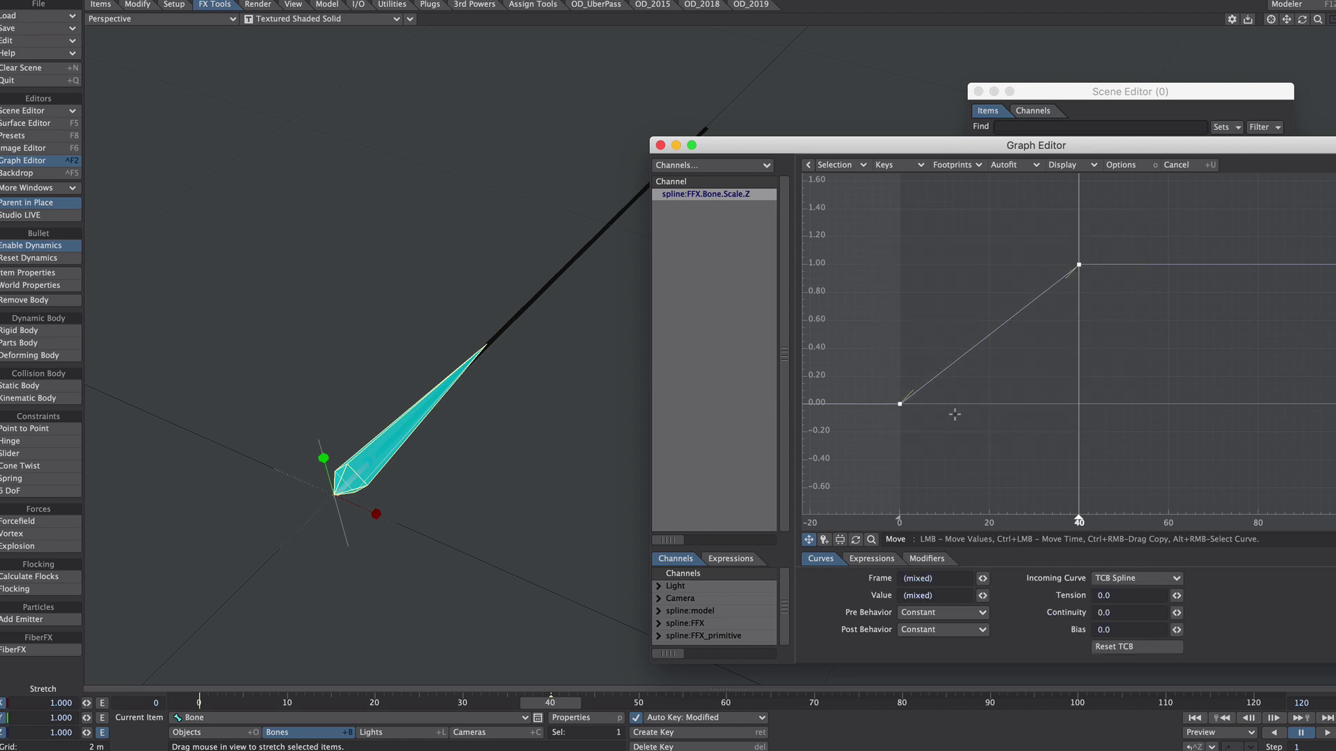
drag(1006, 396, 1313, 332)
click(660, 145)
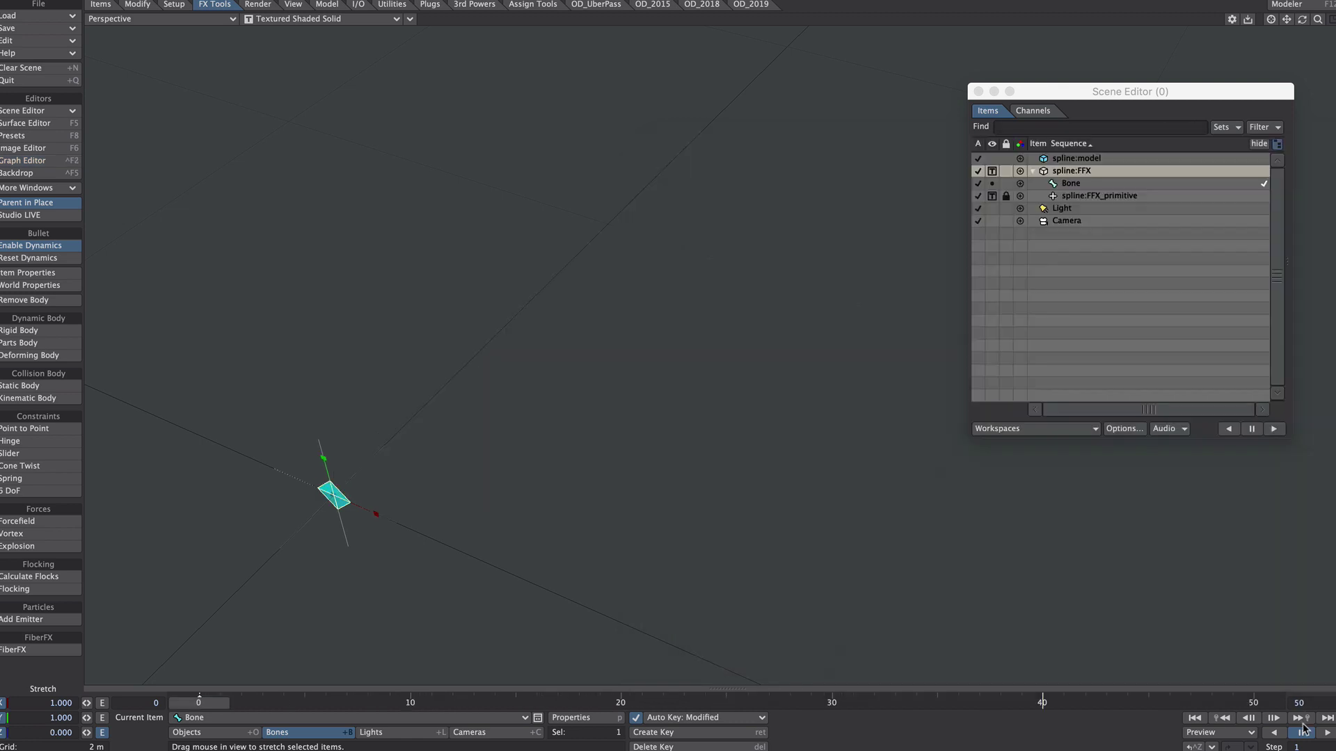
click(1327, 733)
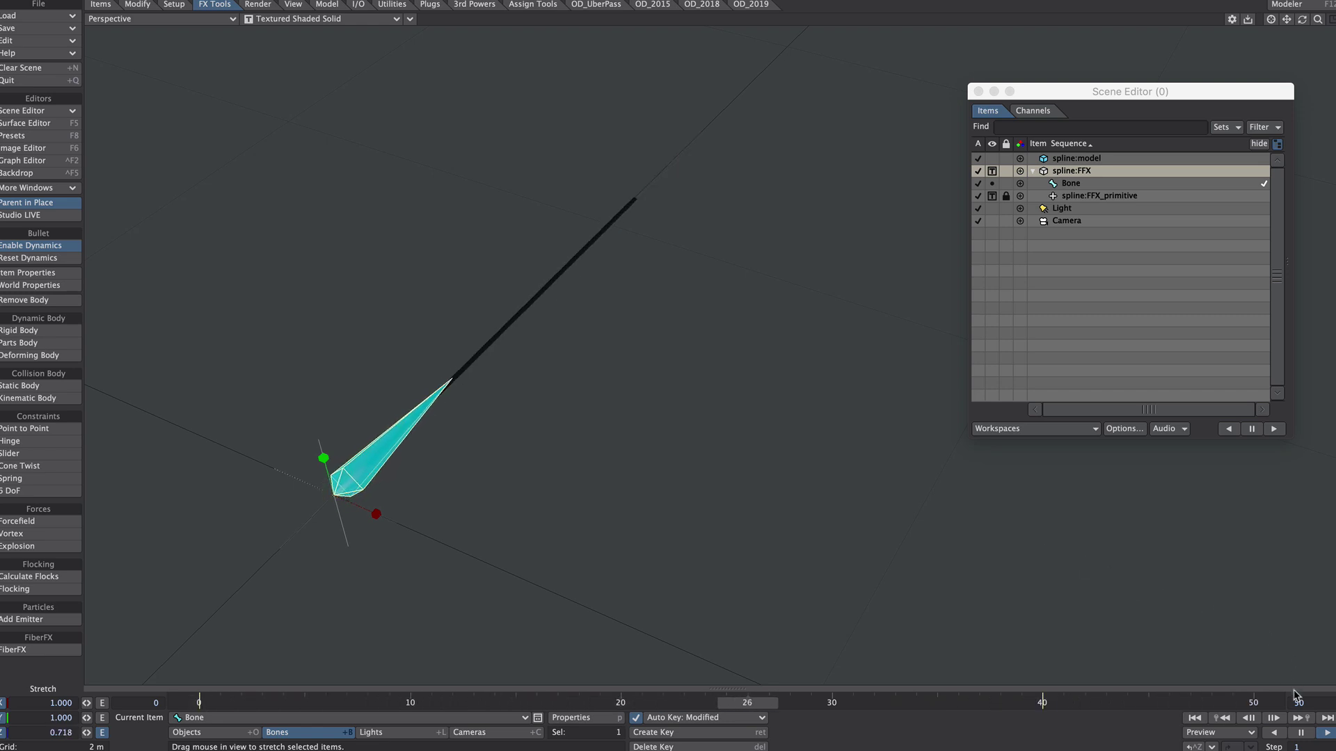
click(1300, 733)
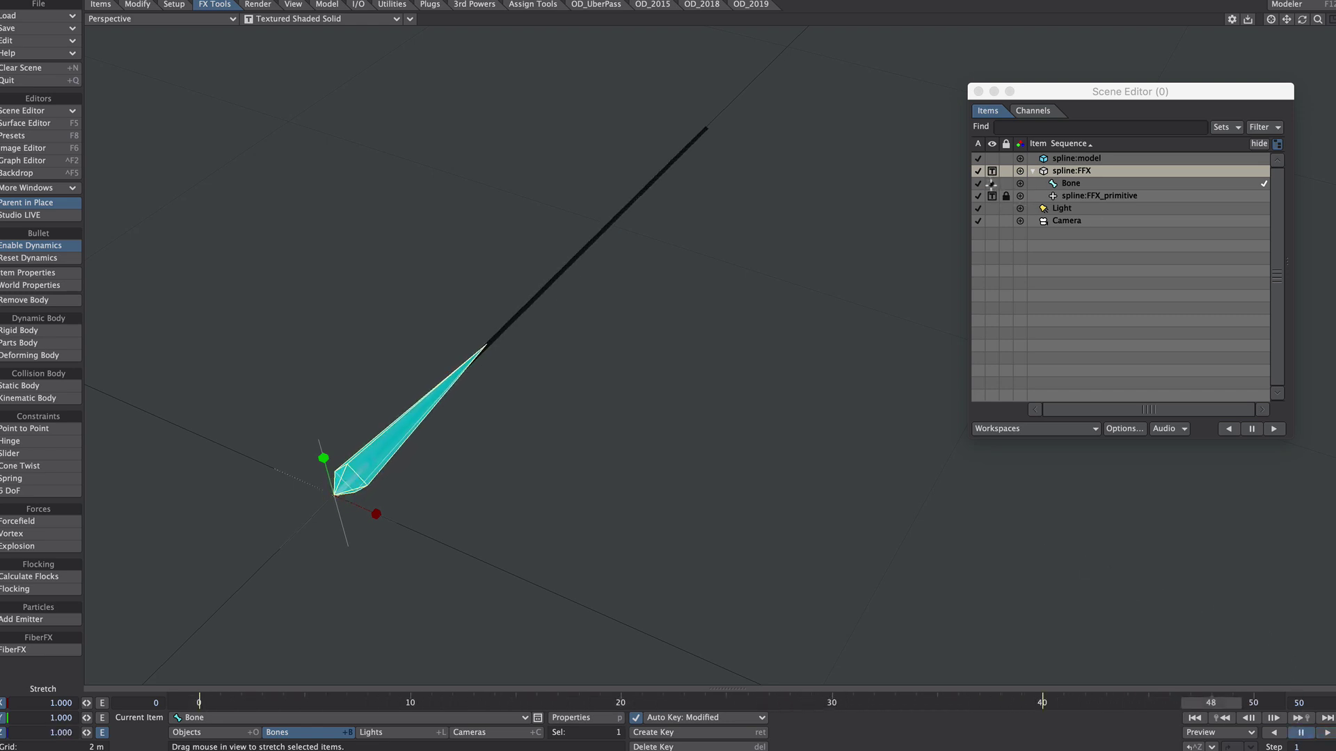
Step: Hide the bone and enable Nodal Displacement on spline:FFX in place of the Bones and Subdivision modifiers
click(992, 185)
click(1072, 171)
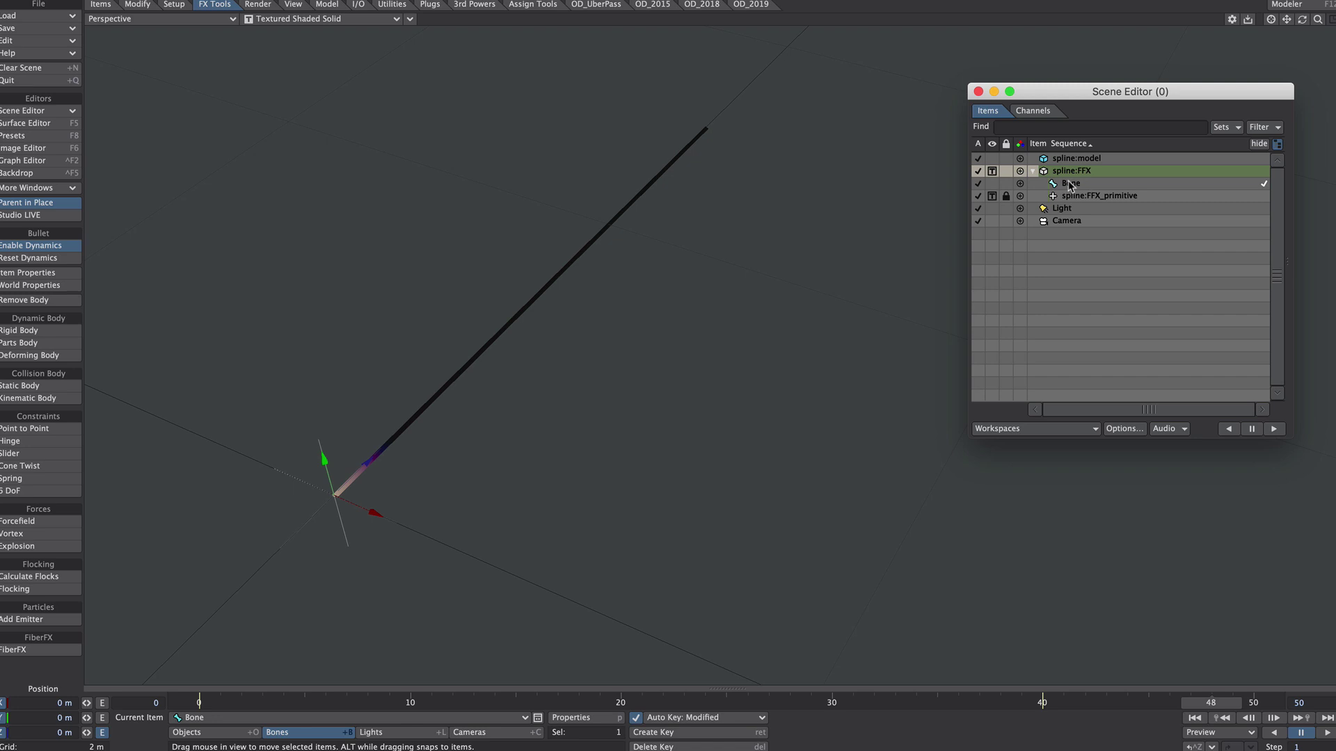
click(577, 717)
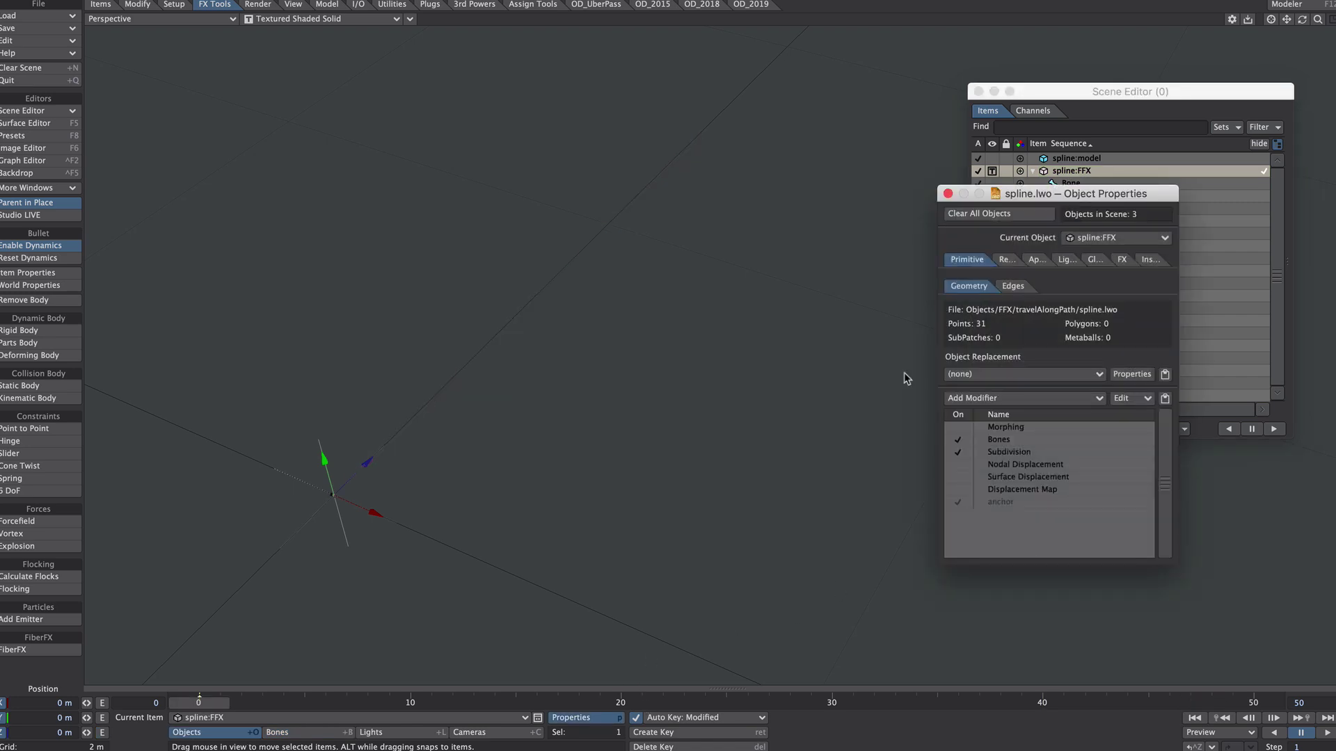
click(958, 464)
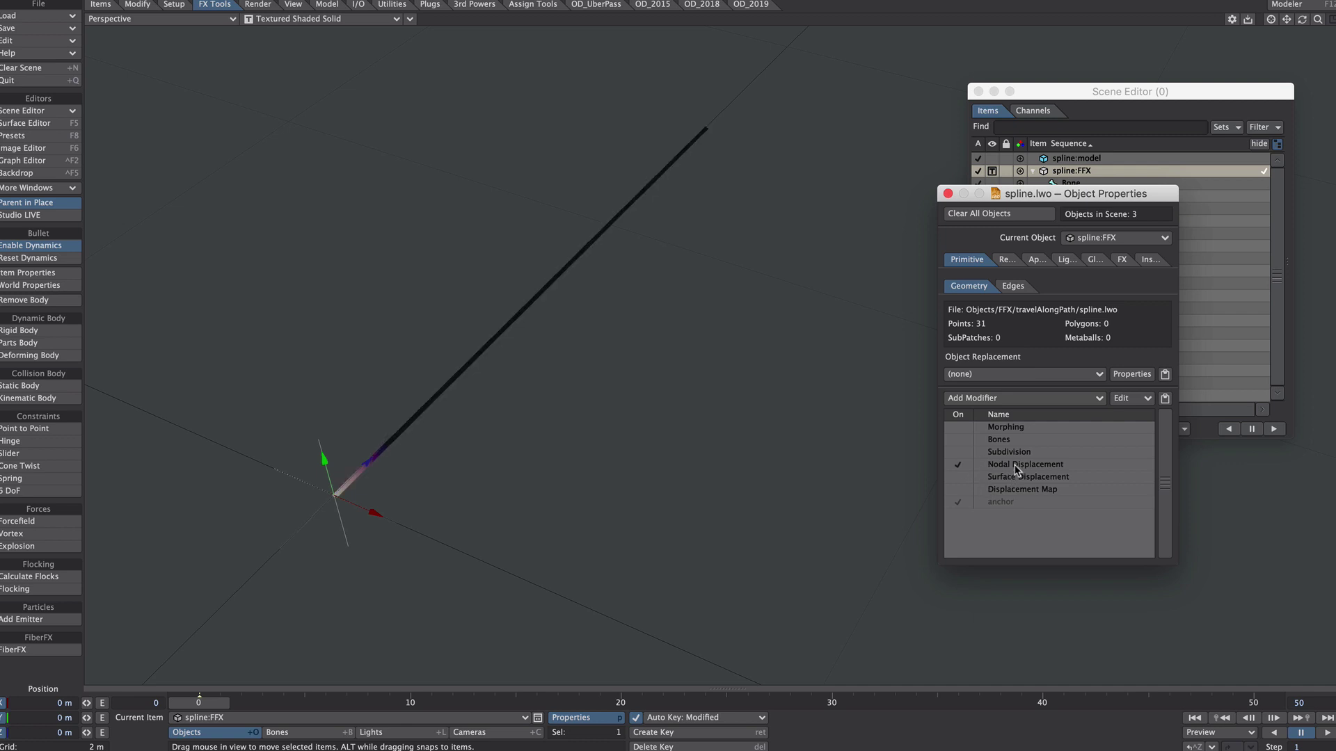
Step: Edit the Nodal Displacement network and add Mesh Part, Deform: Stretch, Make Vector and constant Scalar nodes
double_click(1017, 464)
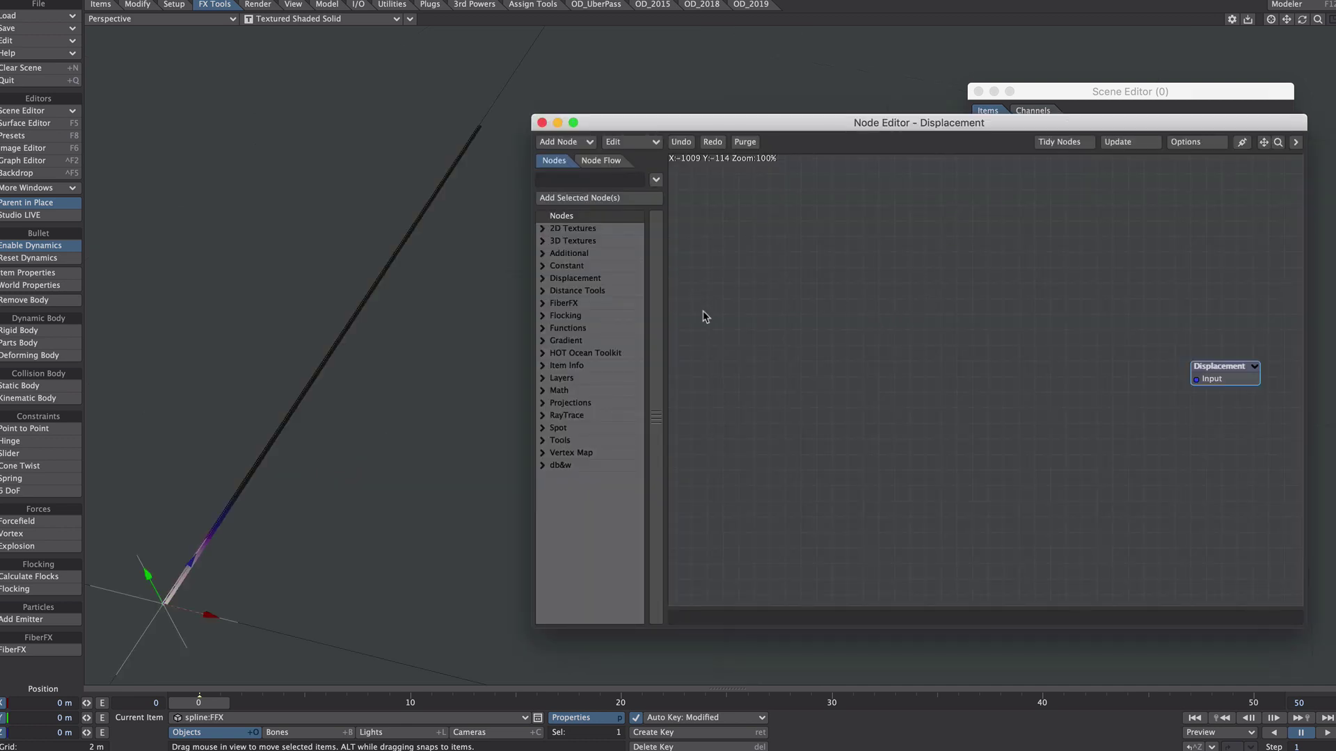
click(567, 181)
text(mesh)
key(Return)
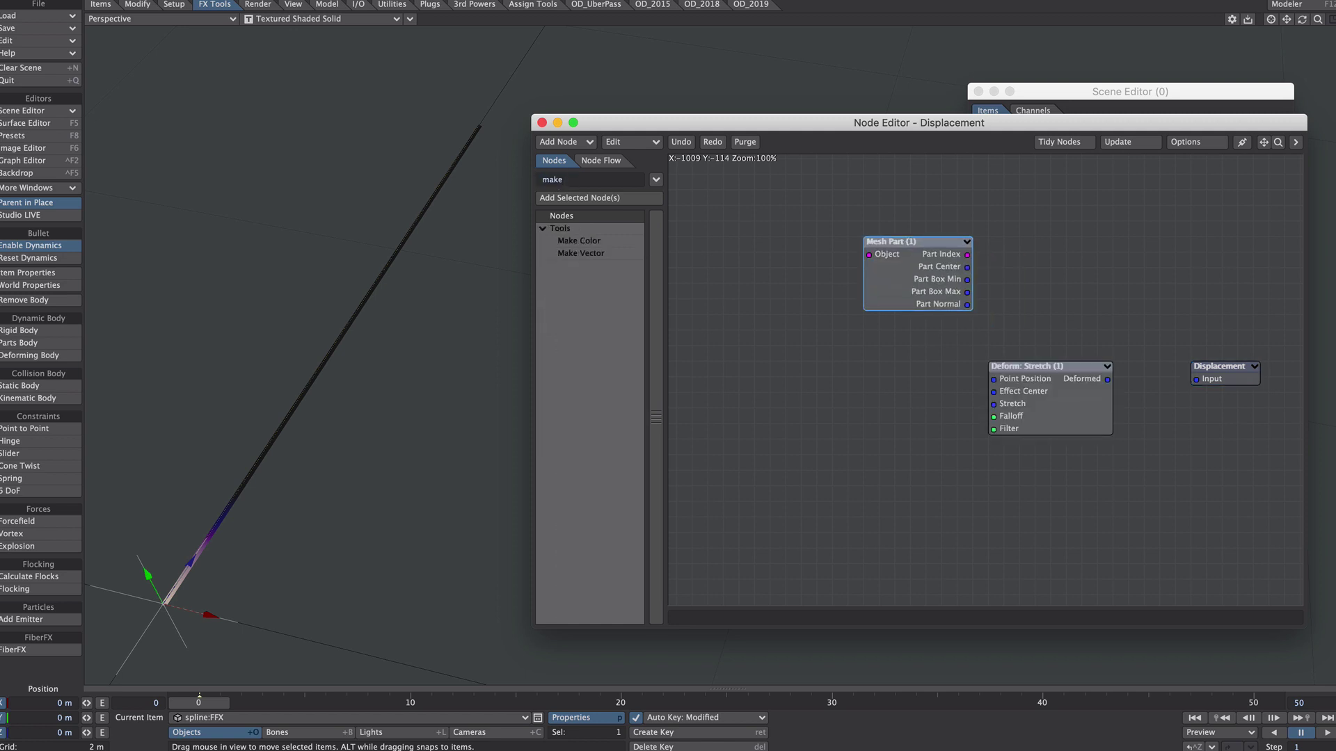
text(v)
key(Return)
drag(570, 180, 530, 189)
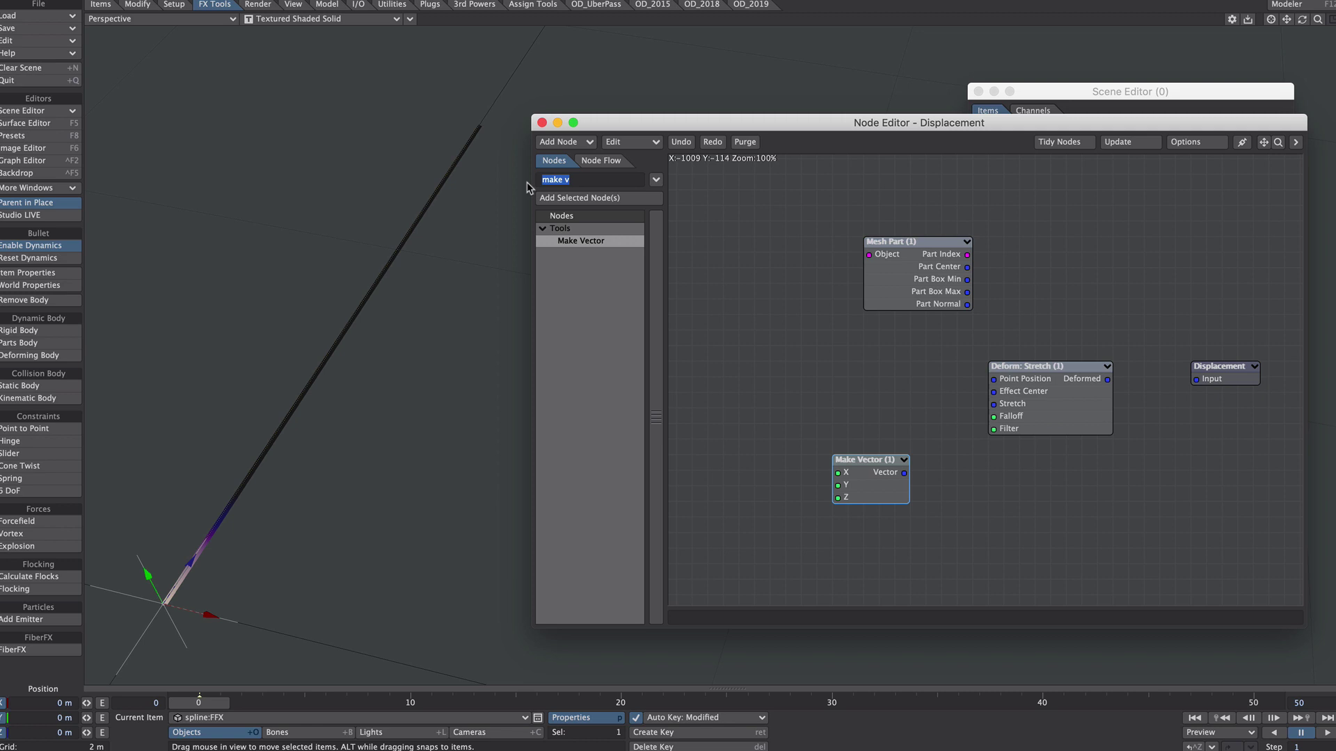
text(scal)
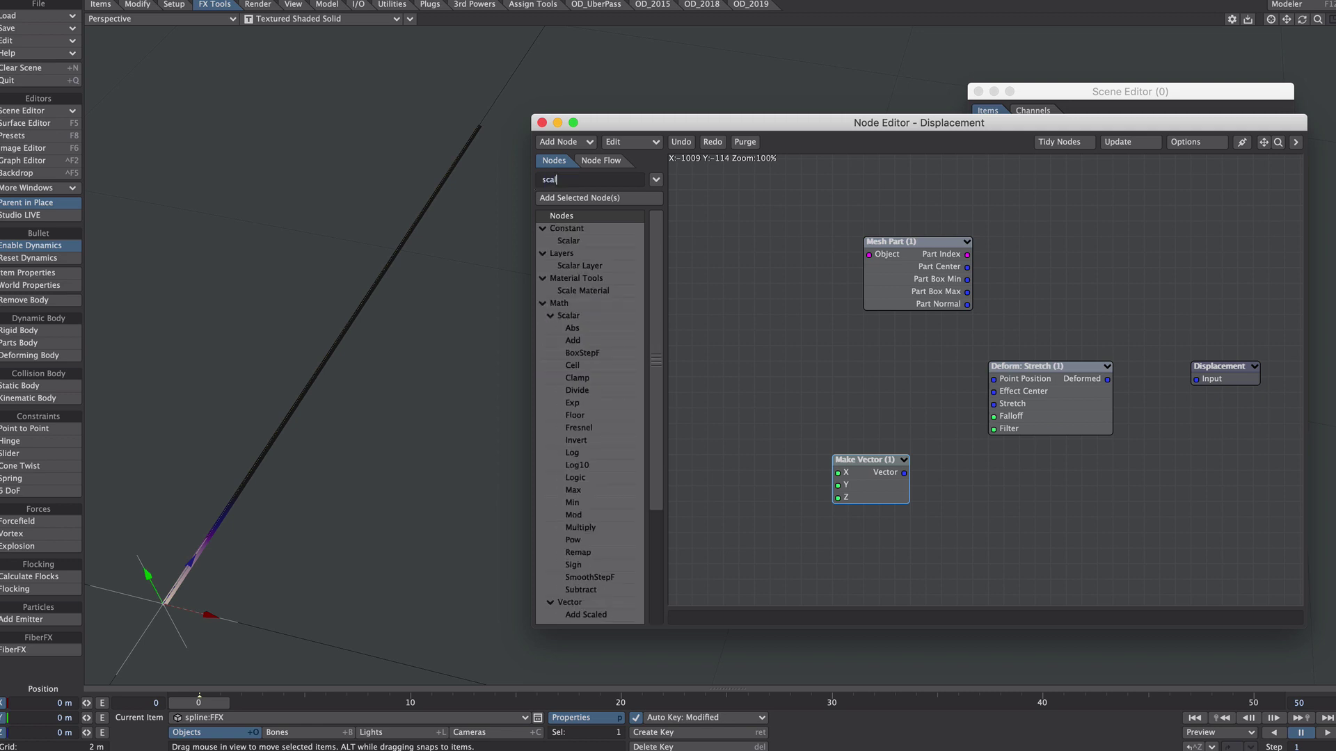
key(Down)
key(Return)
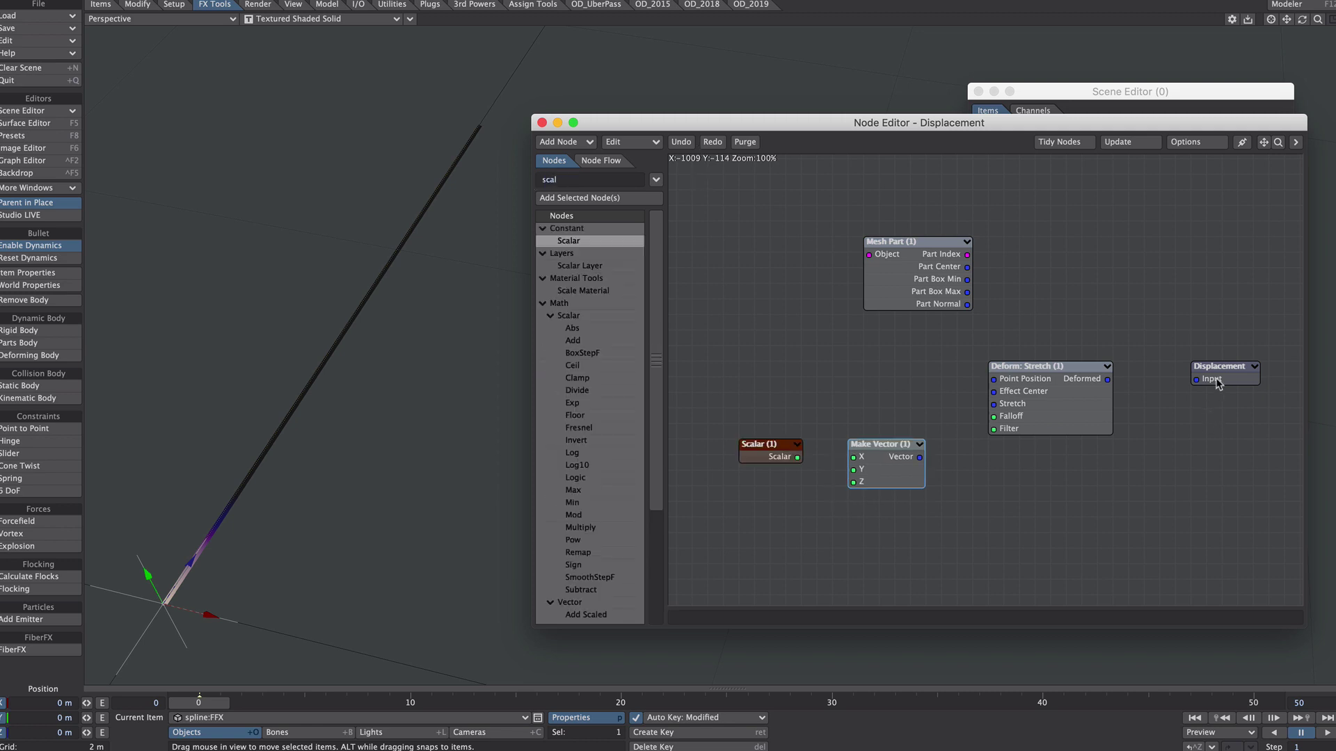
Step: Change the Displacement node's mode to Set
double_click(1214, 378)
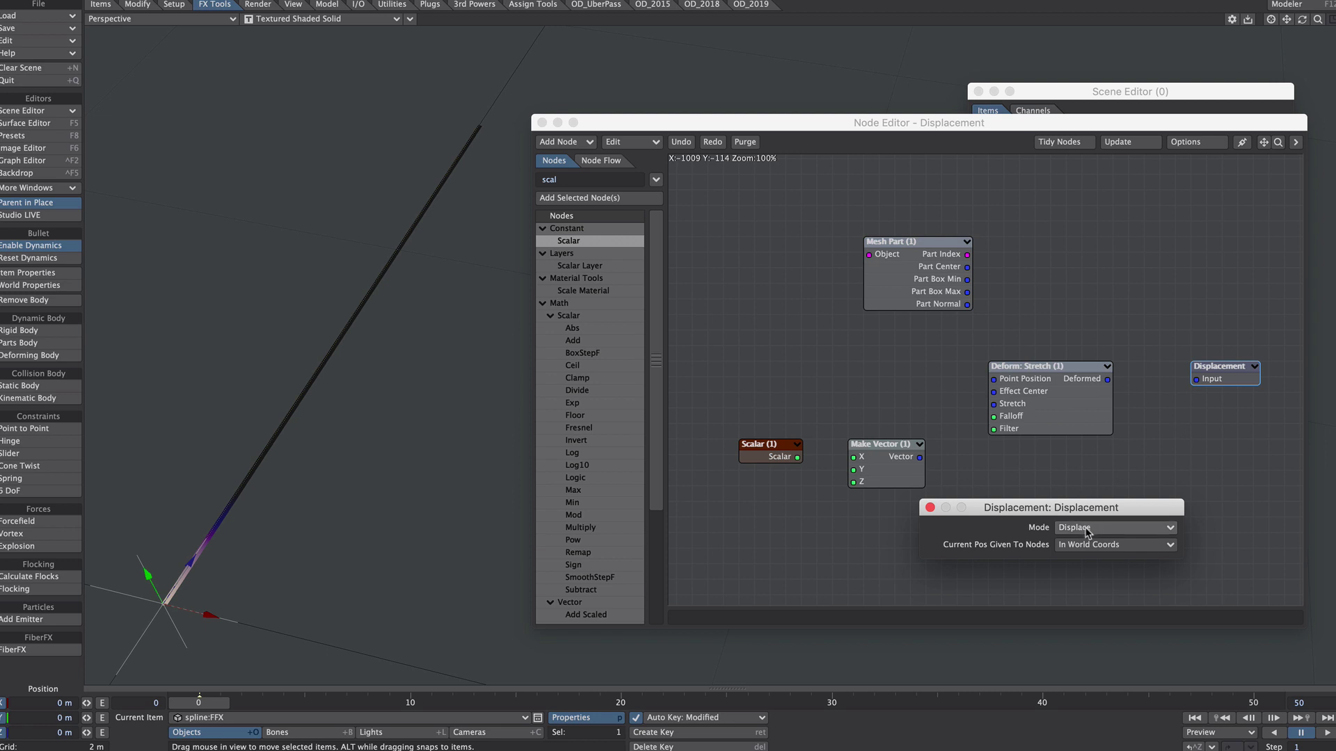
click(1063, 528)
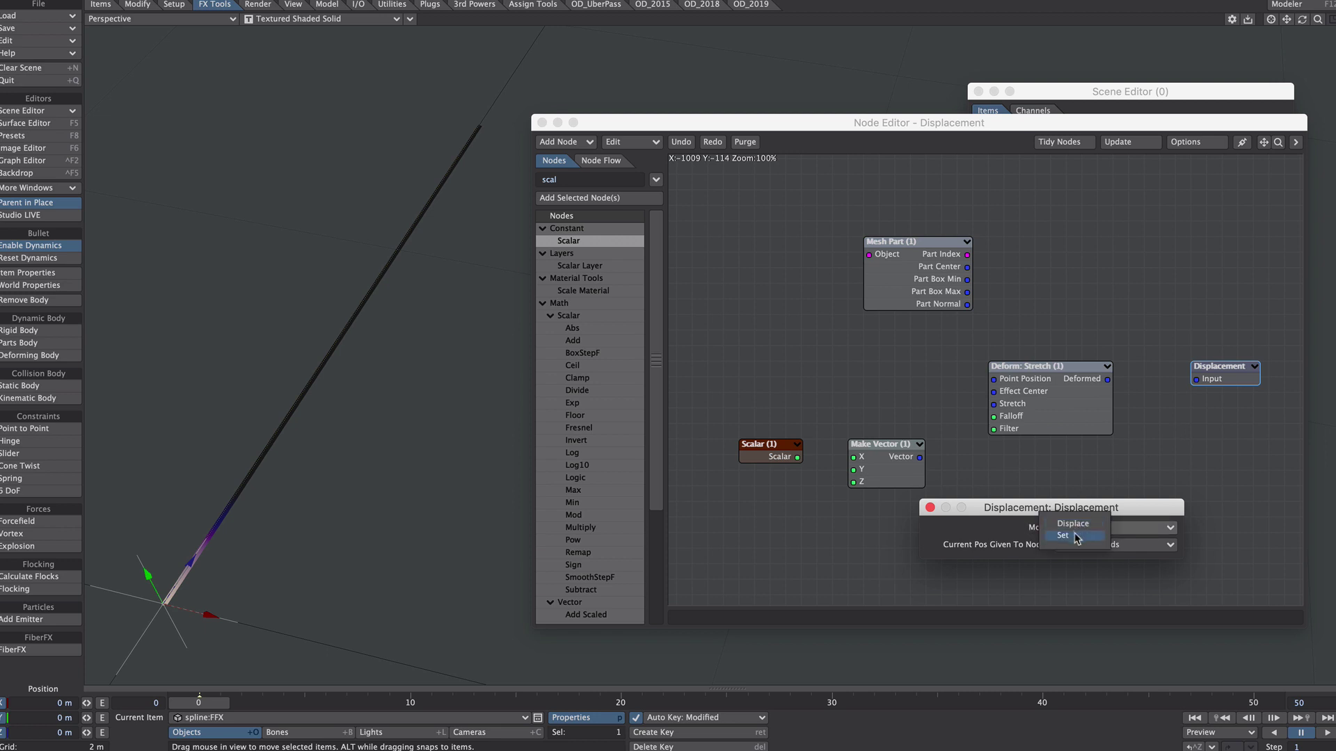
click(1075, 527)
click(930, 507)
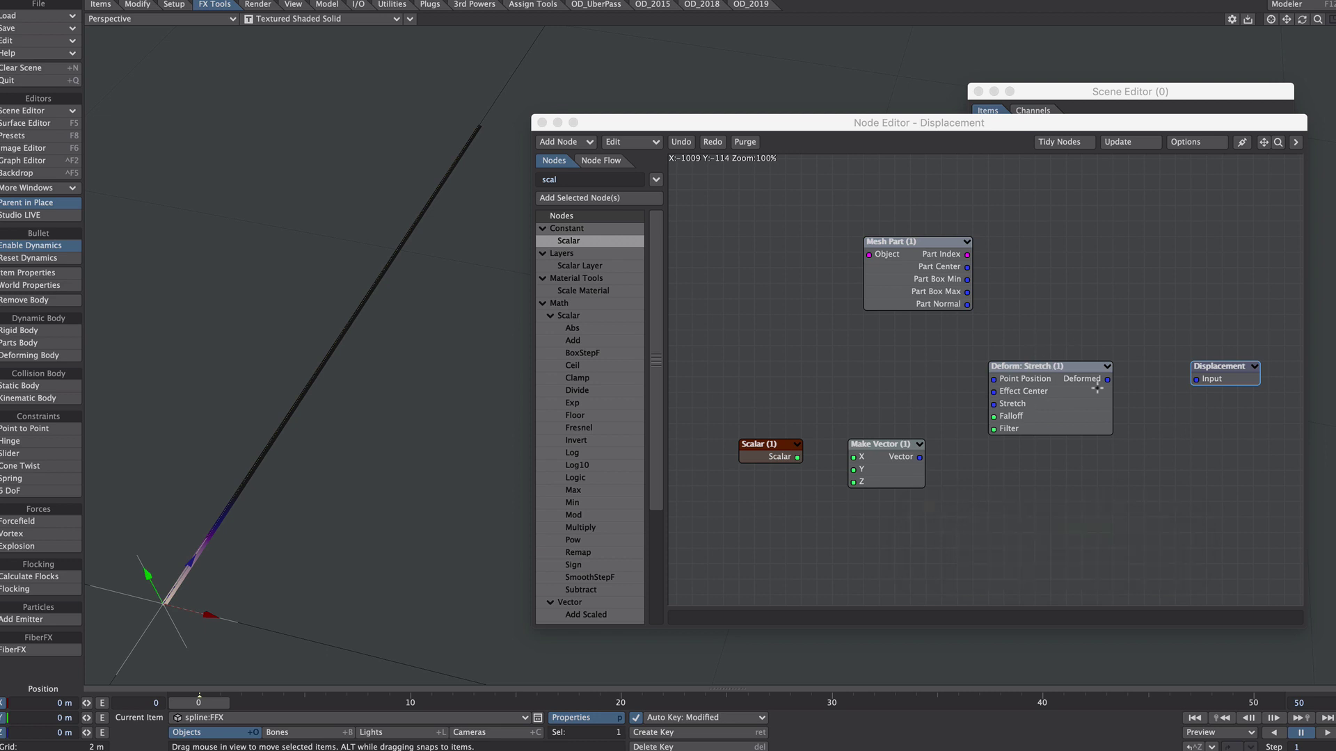
Step: Connect Deform: Stretch's Deformed output to the Displacement input, and Make Vector's Vector output to the Stretch input
drag(1107, 379, 1225, 370)
click(895, 445)
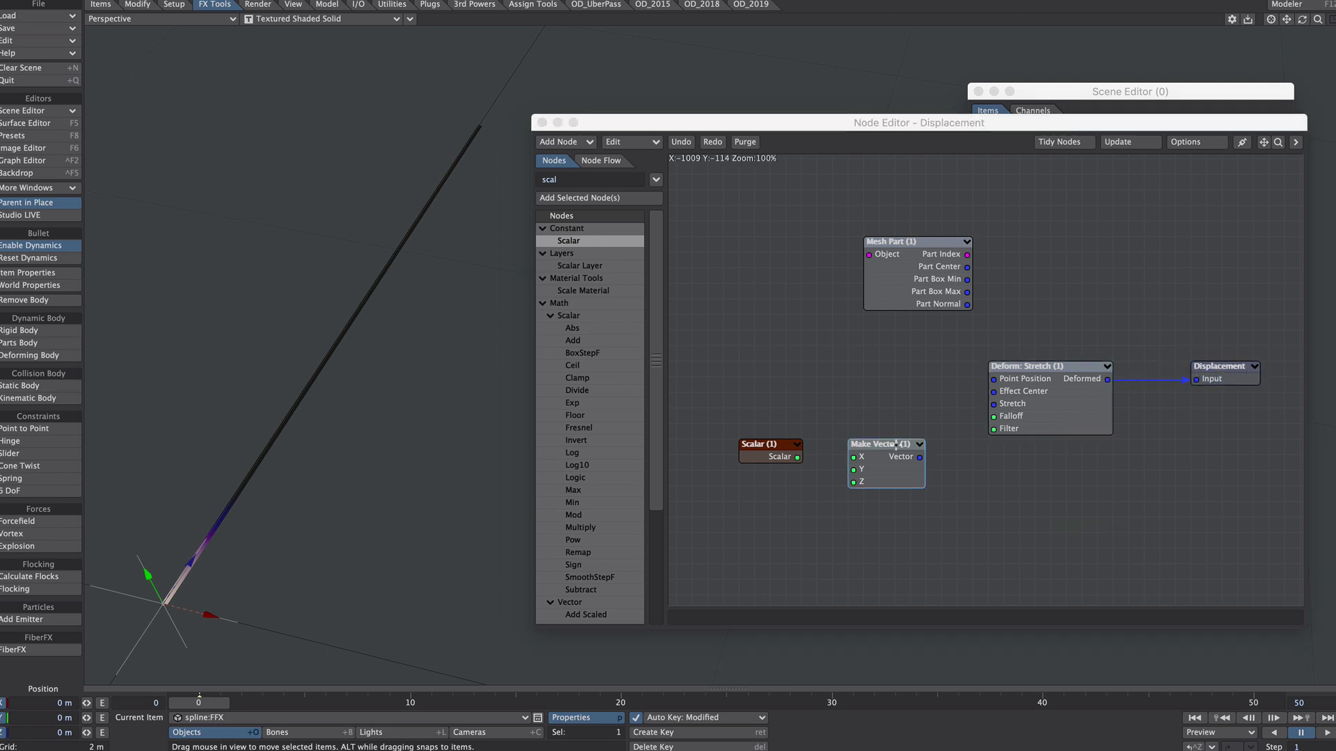
drag(921, 457, 1028, 398)
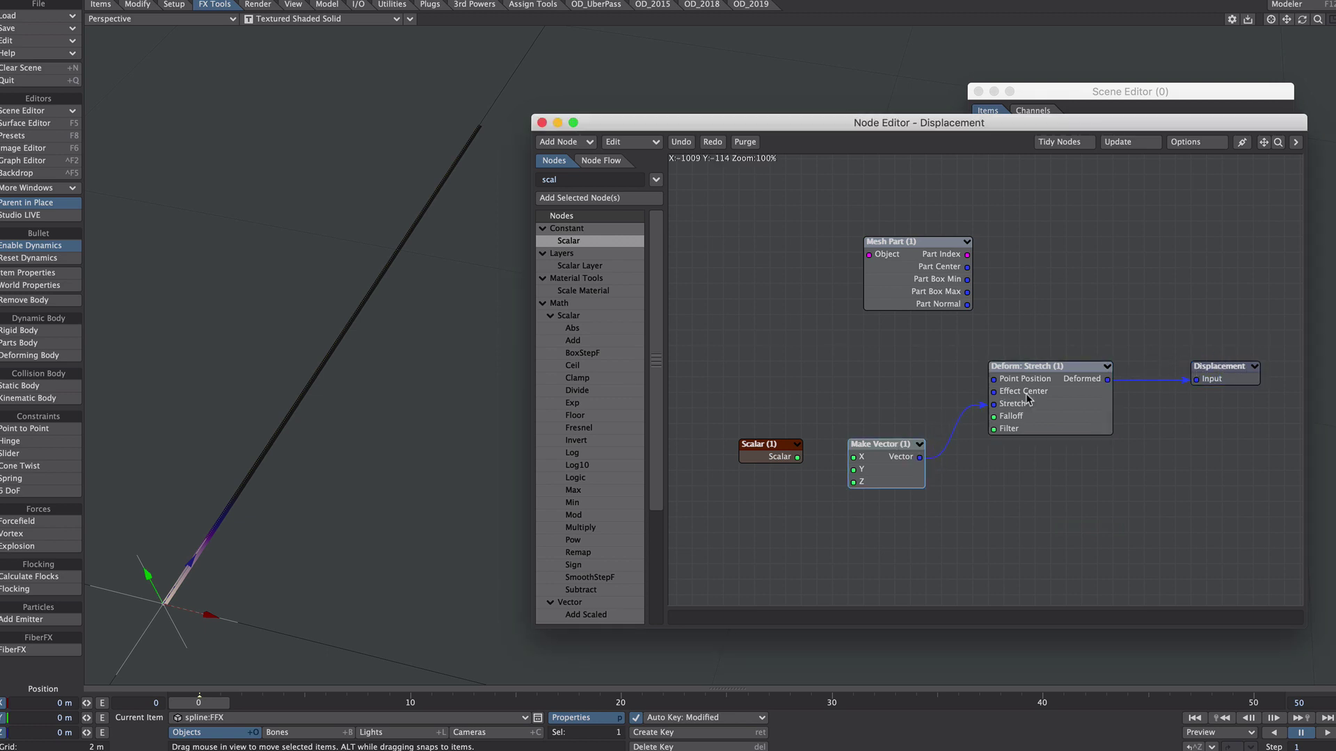
Step: Set the Make Vector node's X, Y and Z values to 1.0
double_click(889, 476)
click(1071, 526)
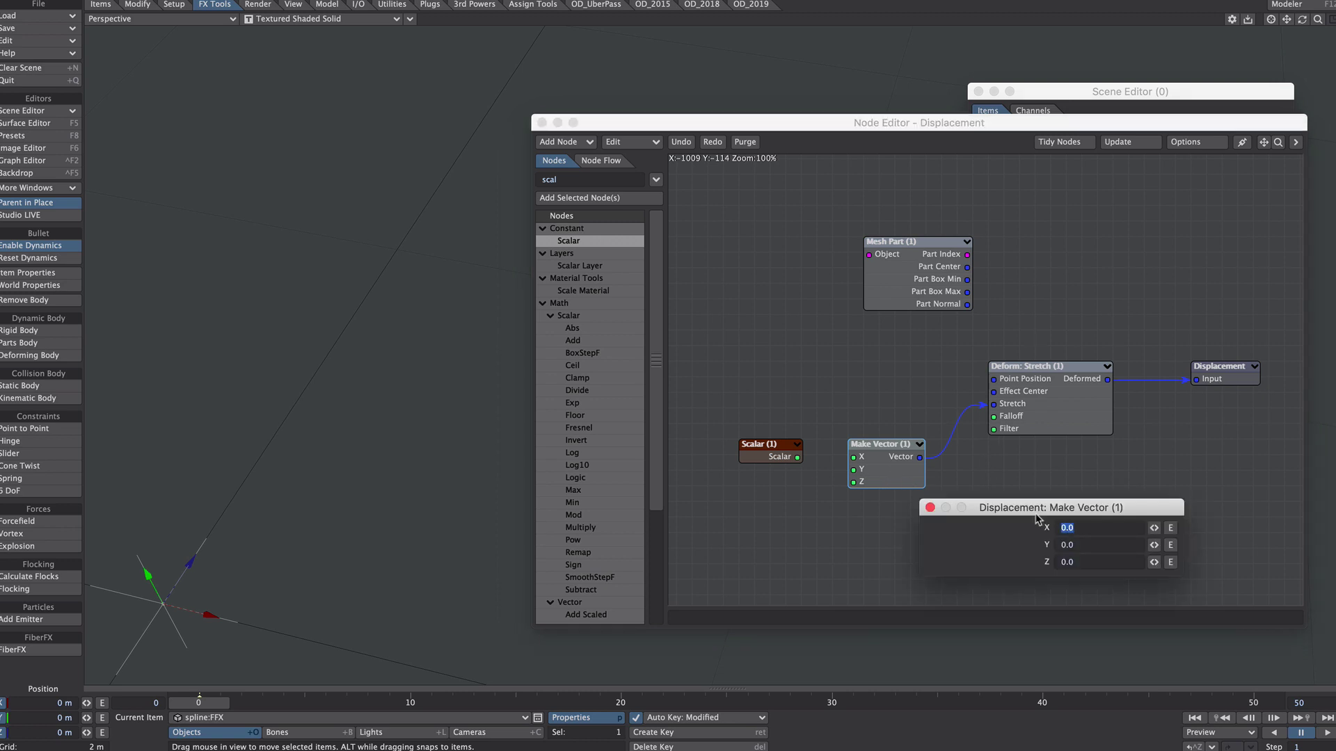
text(1)
key(Tab)
text(1)
key(Tab)
text(1)
key(Return)
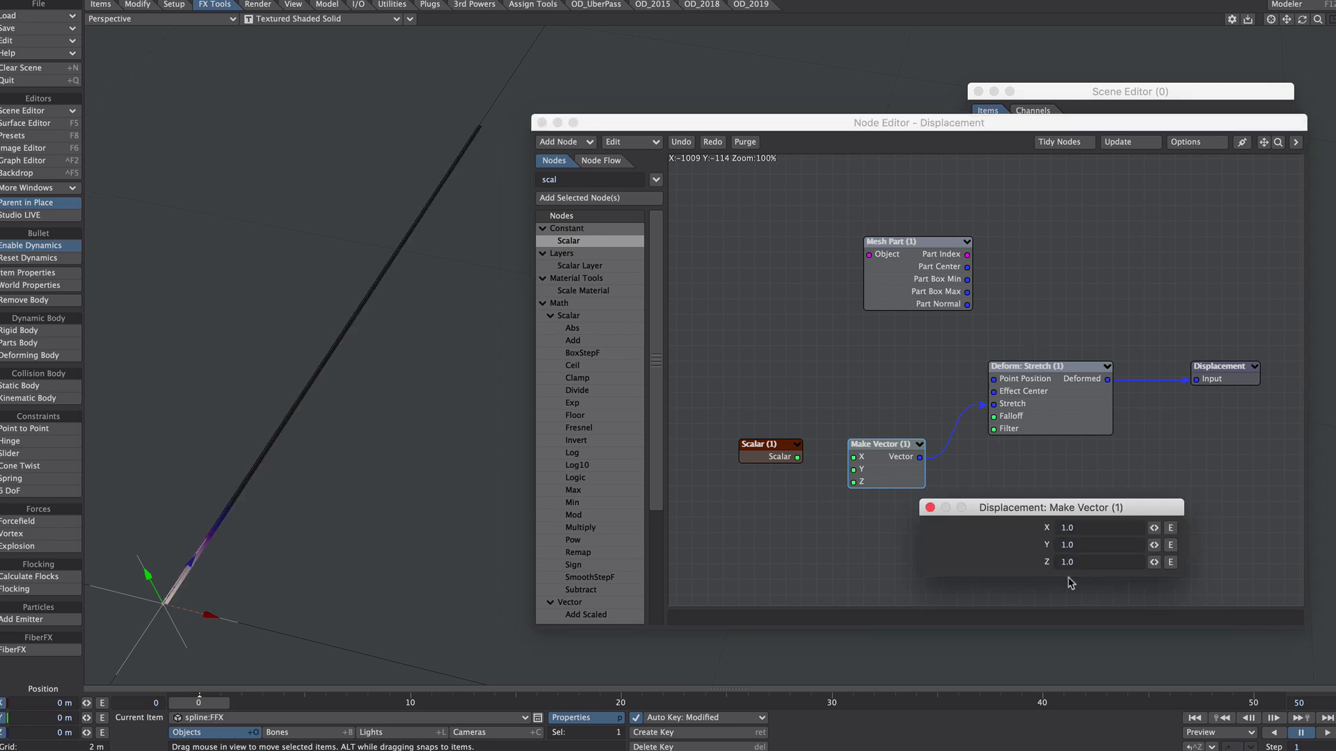
click(929, 508)
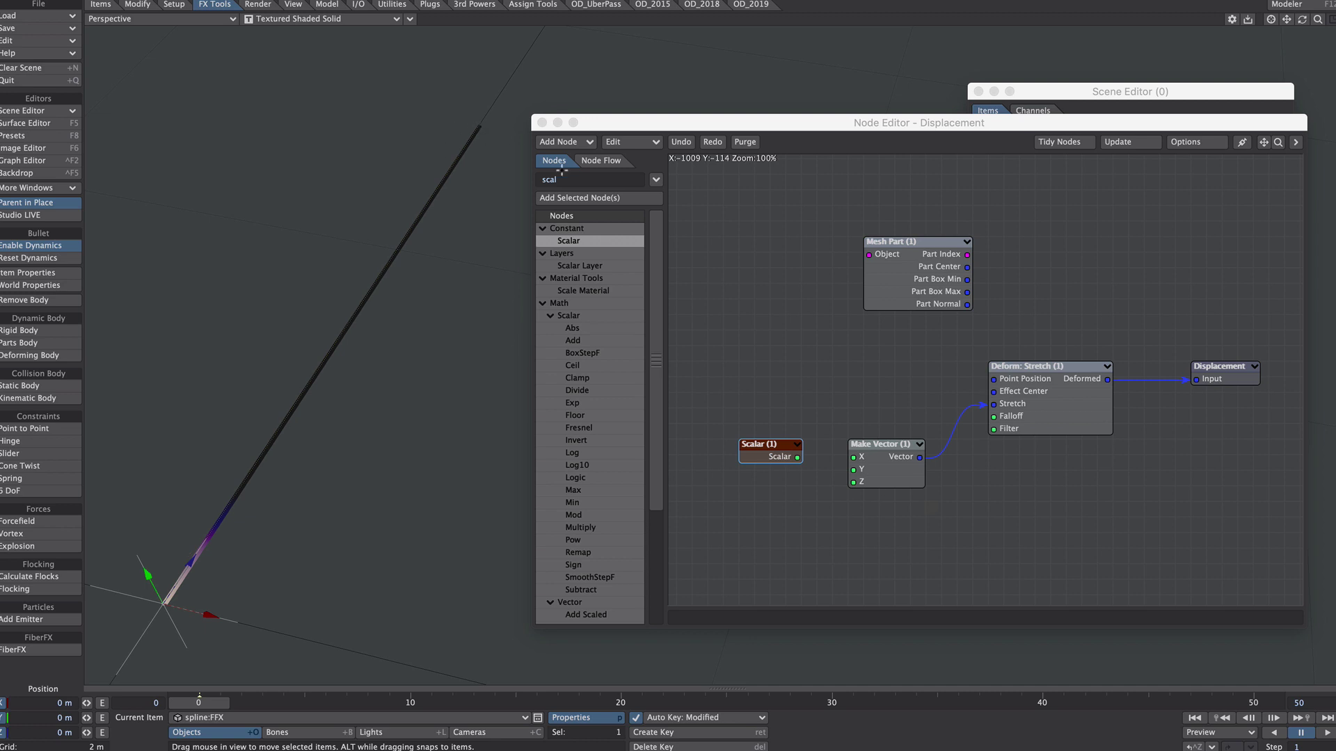
Step: Create an envelope for the constant Scalar node's value and add a second key at frame 19
double_click(754, 450)
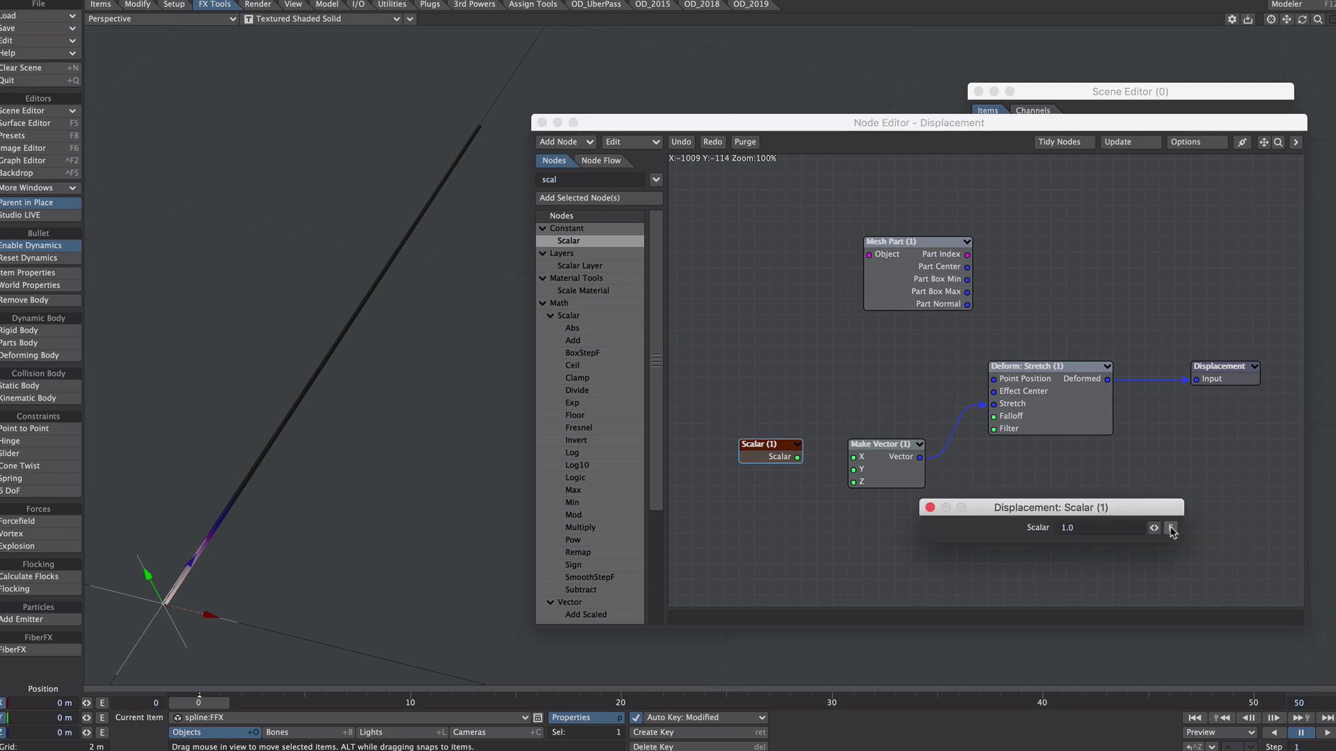
click(1177, 530)
right_drag(923, 293, 862, 361)
click(825, 540)
click(1053, 490)
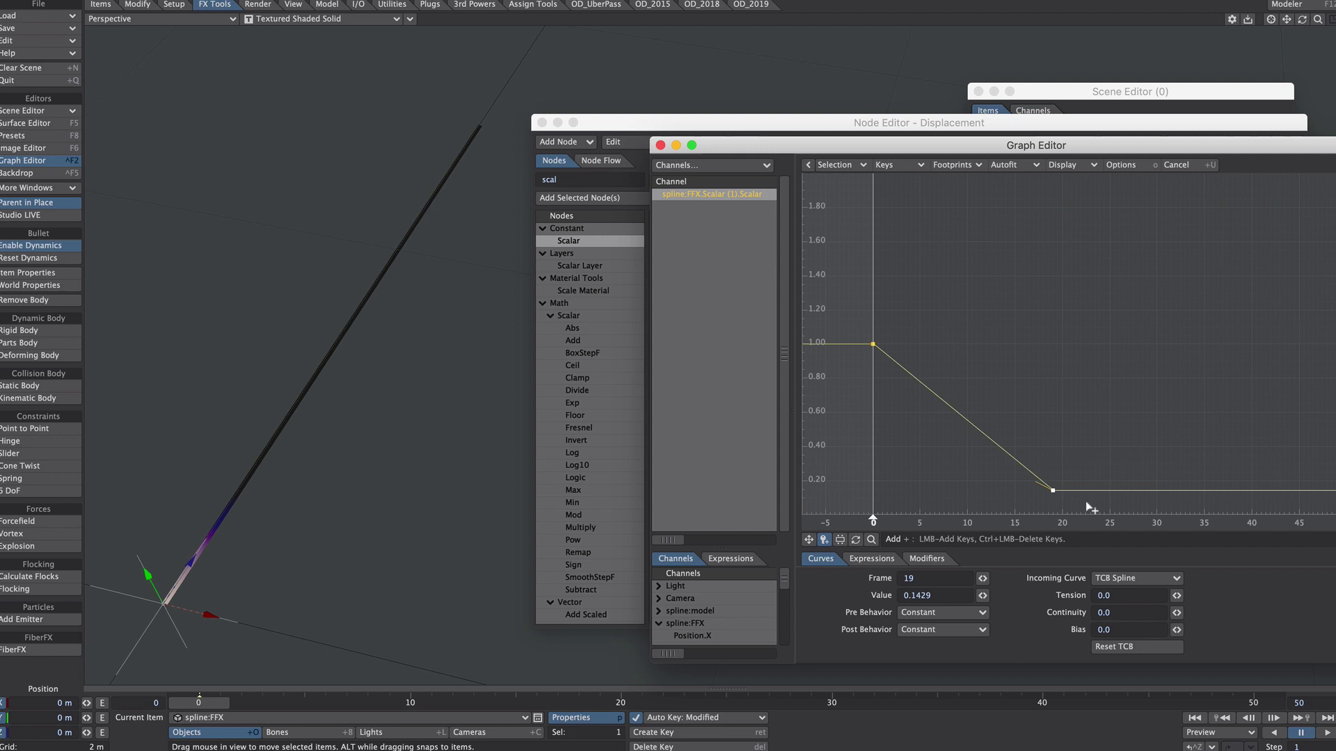
Step: Set the Scalar envelope's key at frame 19 to a value of 0.0 and select both keys
click(935, 578)
drag(937, 595, 855, 571)
text(0)
key(Tab)
key(Tab)
ctrl+alt+drag(992, 334, 981, 430)
click(809, 540)
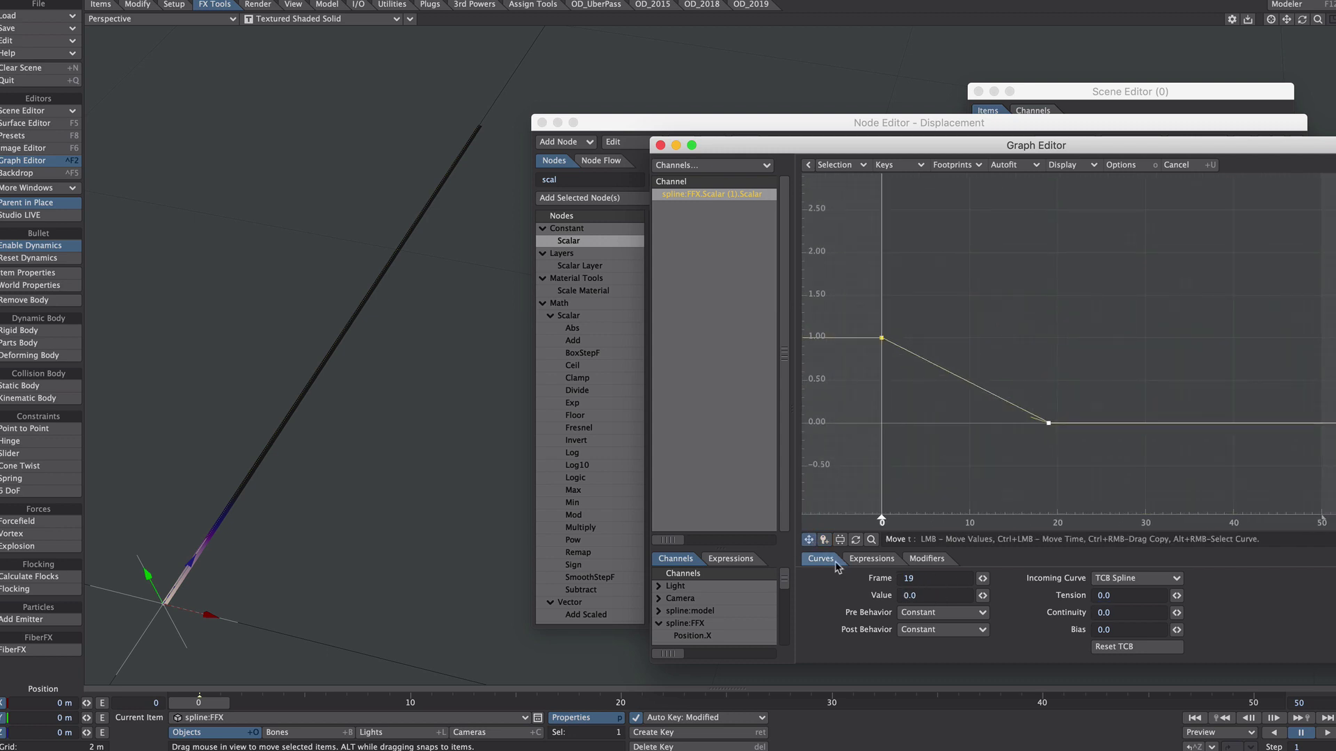
right_drag(845, 452, 1064, 317)
click(660, 144)
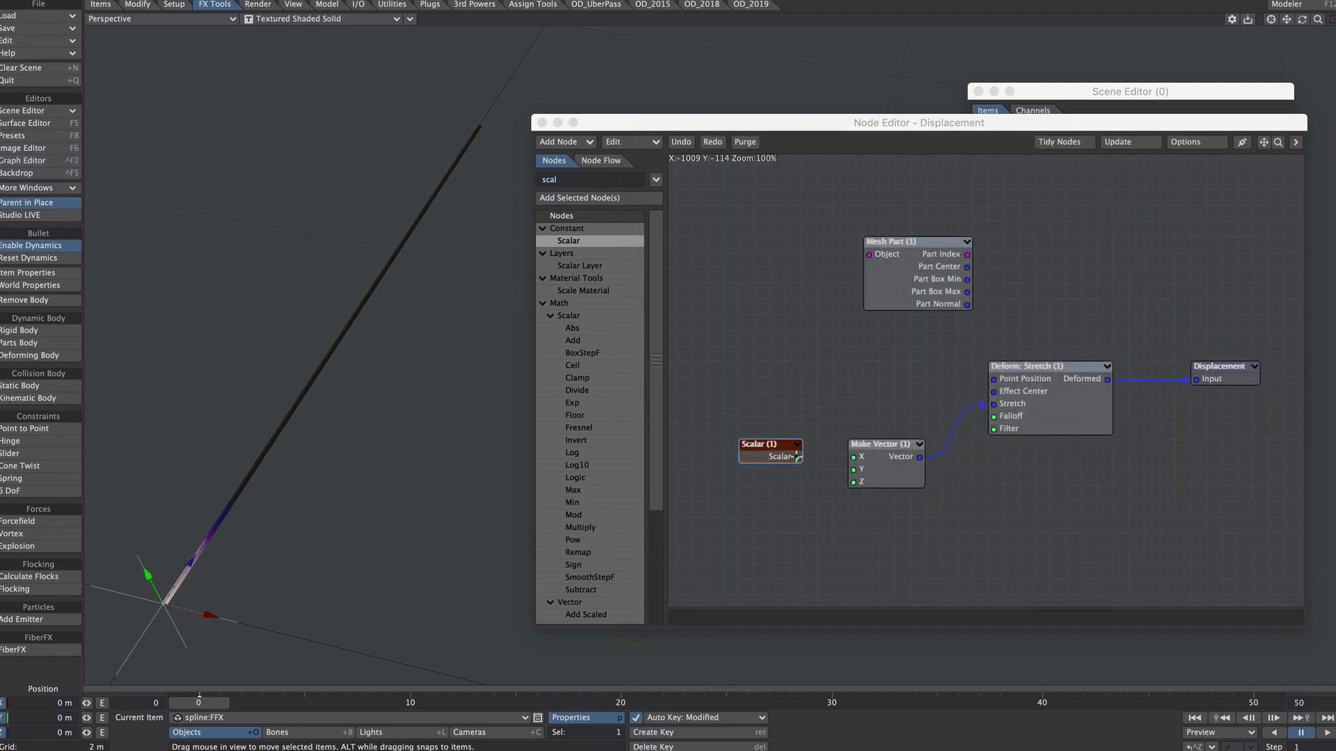
Step: Connect the Scalar output to Make Vector's Z input and check the displacement in playback
drag(797, 457, 793, 507)
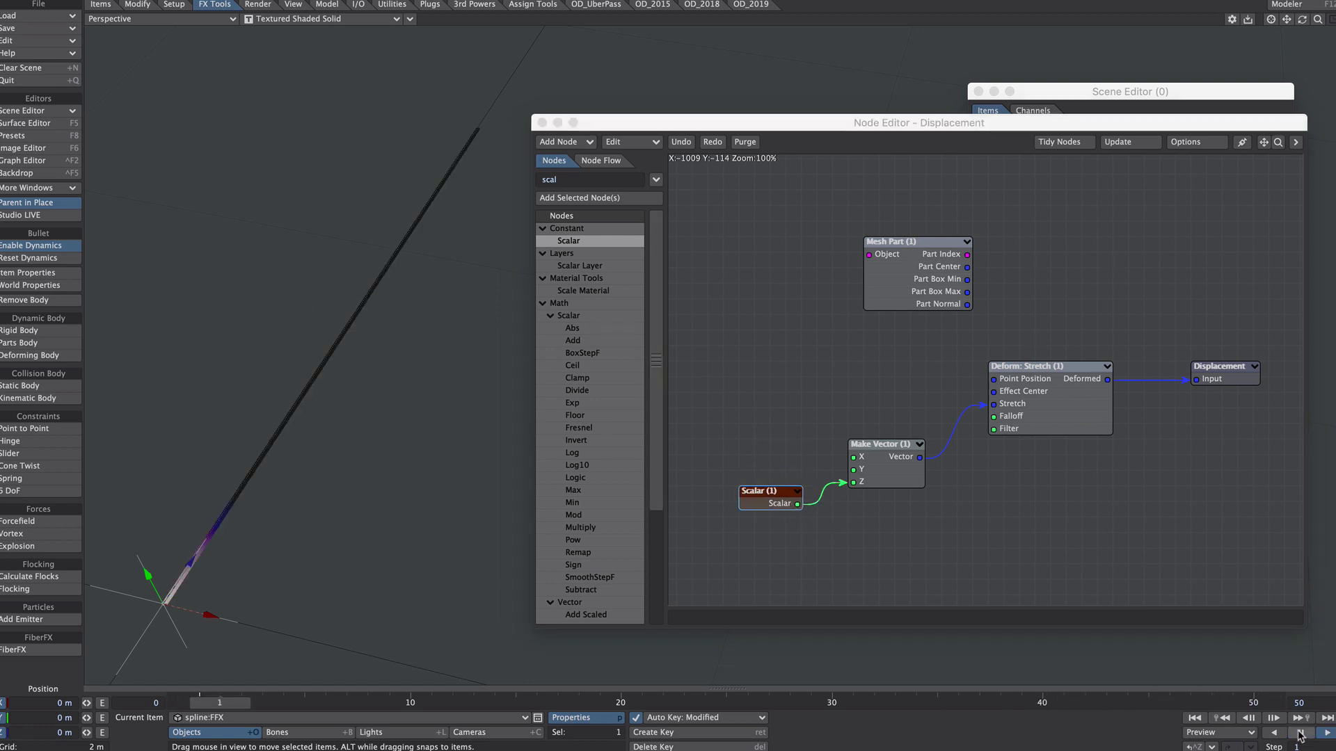
click(1301, 732)
drag(967, 292, 1009, 394)
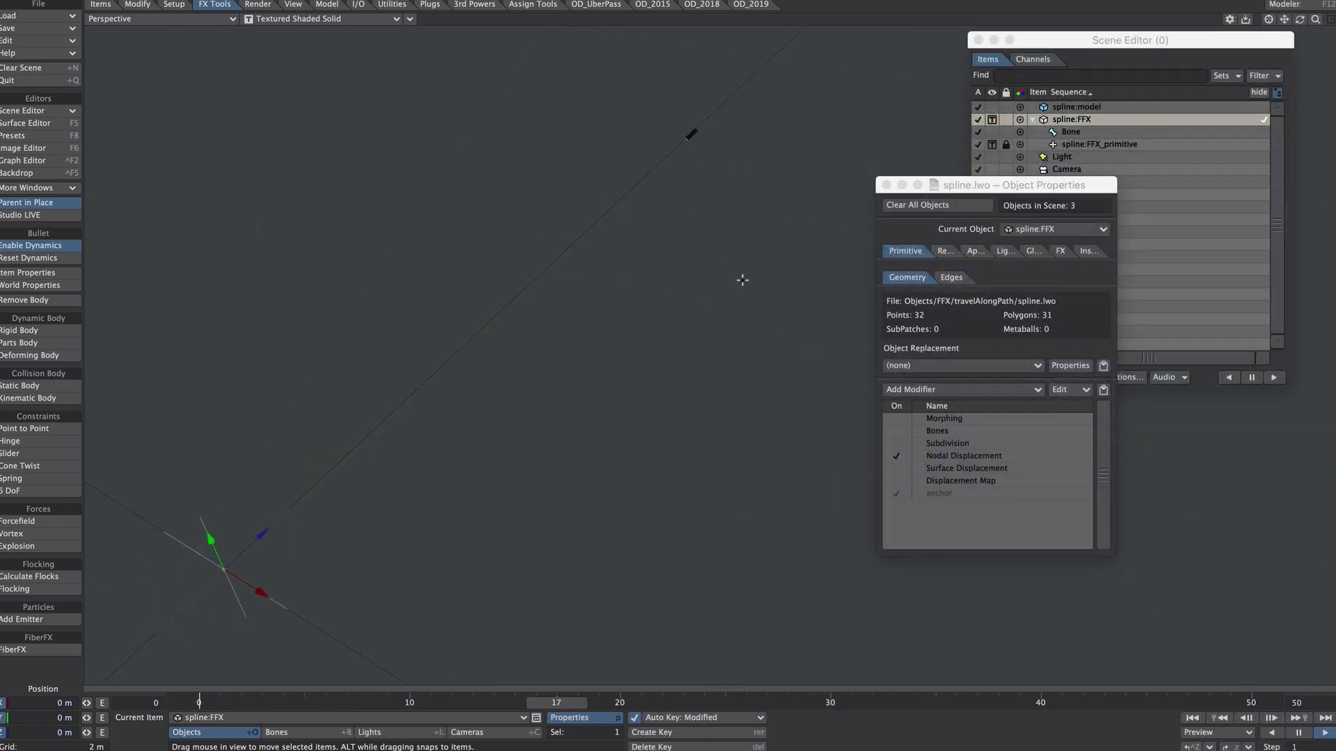
Step: Enable the Bones modifier and retime the Scalar envelope to drop from frame 18 to 29, with the bone's Z scale ending at about frame 11
click(897, 432)
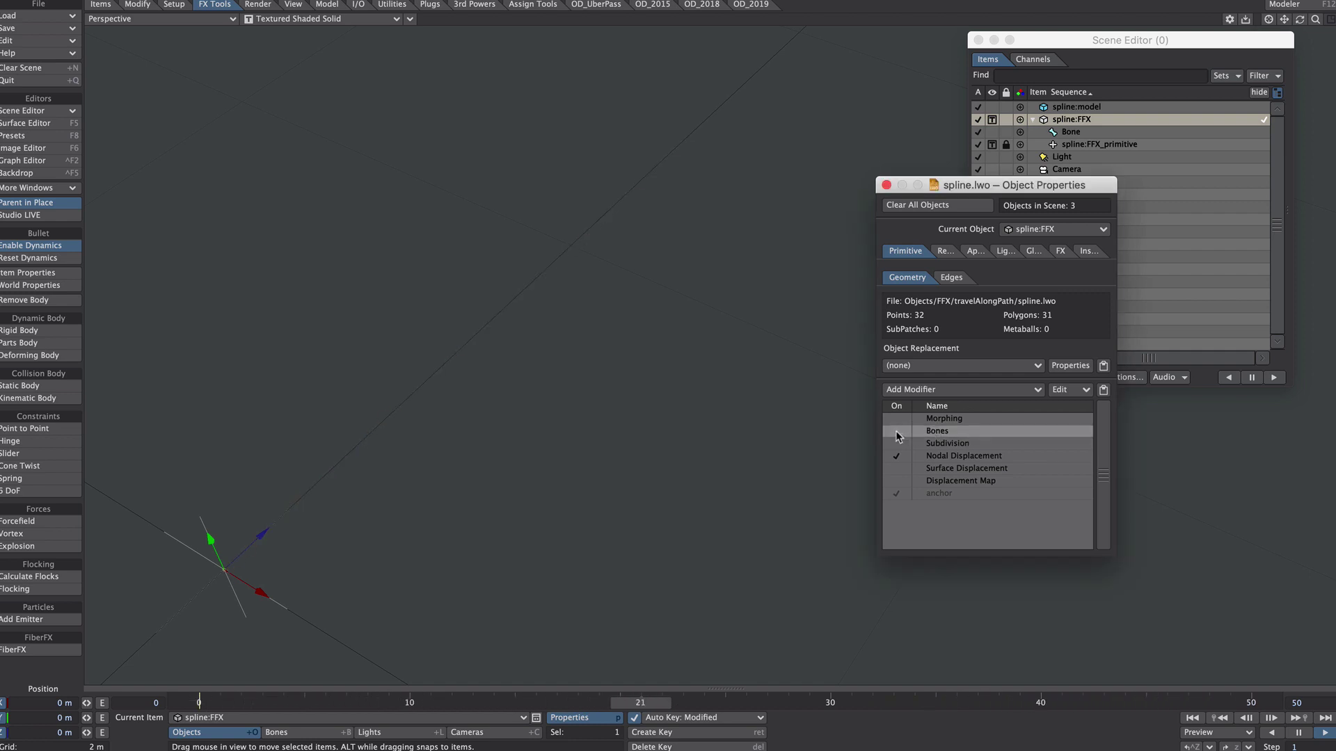
key(ctrl+F2)
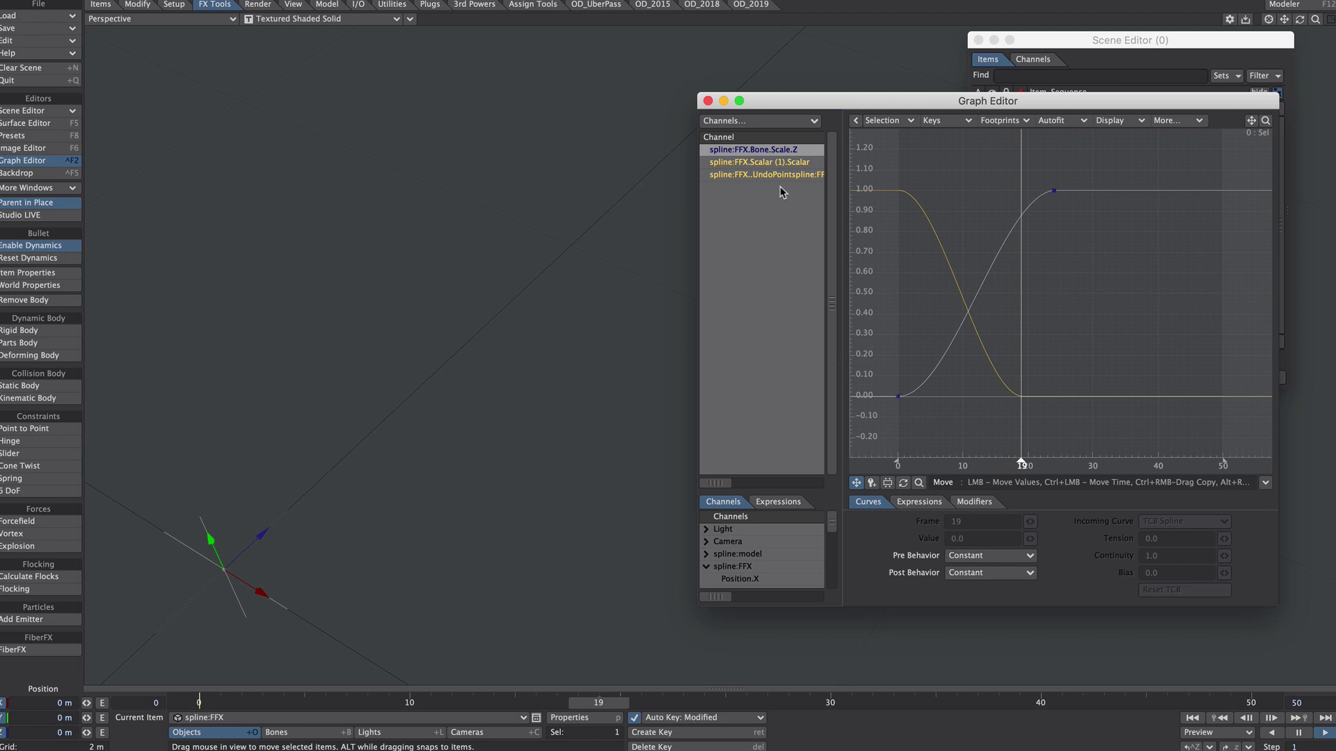
click(763, 161)
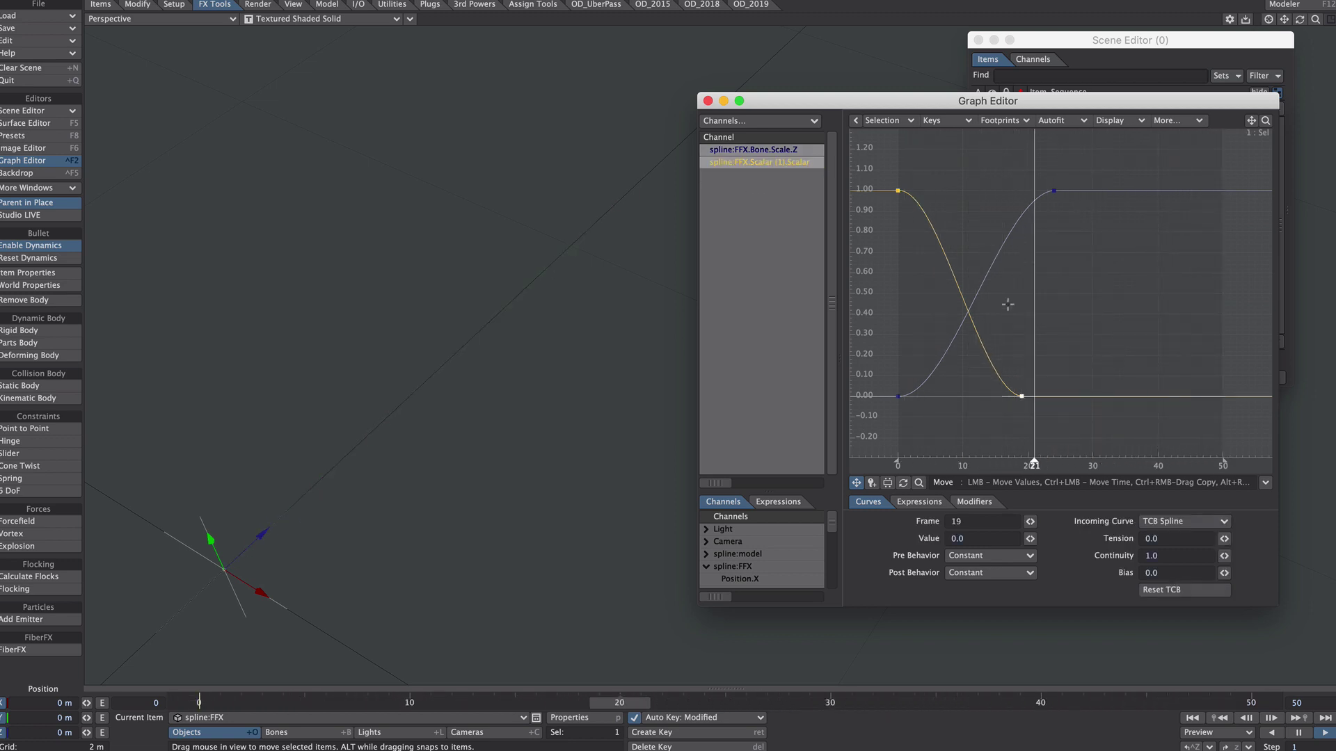
mouse_move(976, 233)
ctrl+alt+mouse_down()
mouse_move(981, 296)
mouse_move(1032, 259)
mouse_move(1029, 245)
ctrl+alt+mouse_up()
right_drag(932, 185, 995, 251)
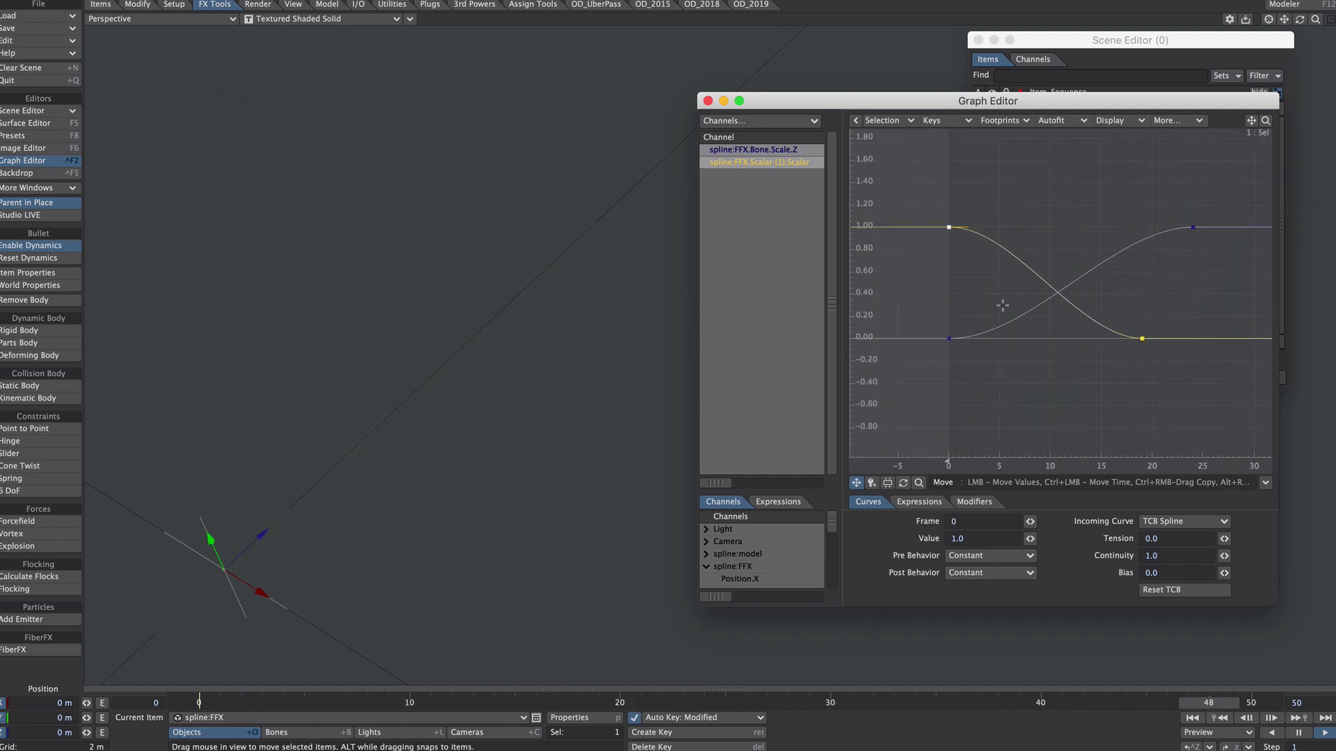
drag(949, 227, 1101, 226)
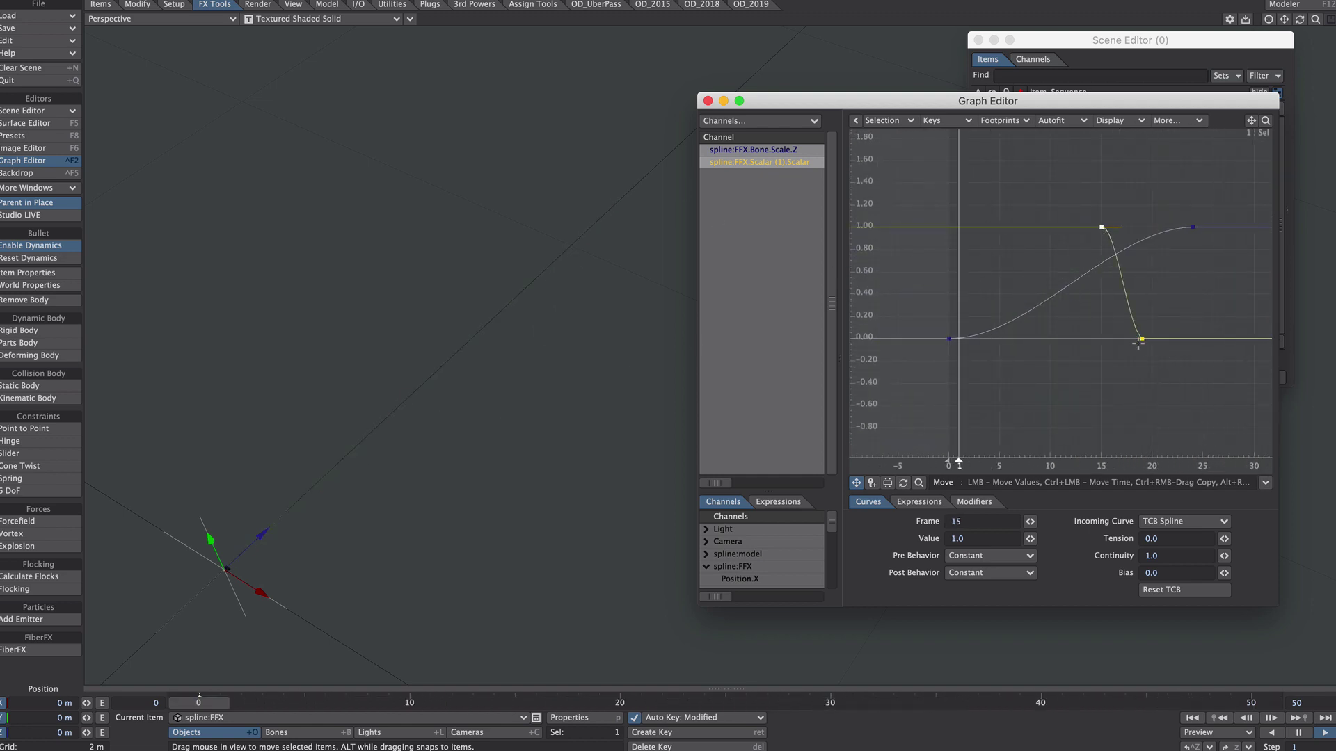
ctrl+drag(1141, 339, 1187, 355)
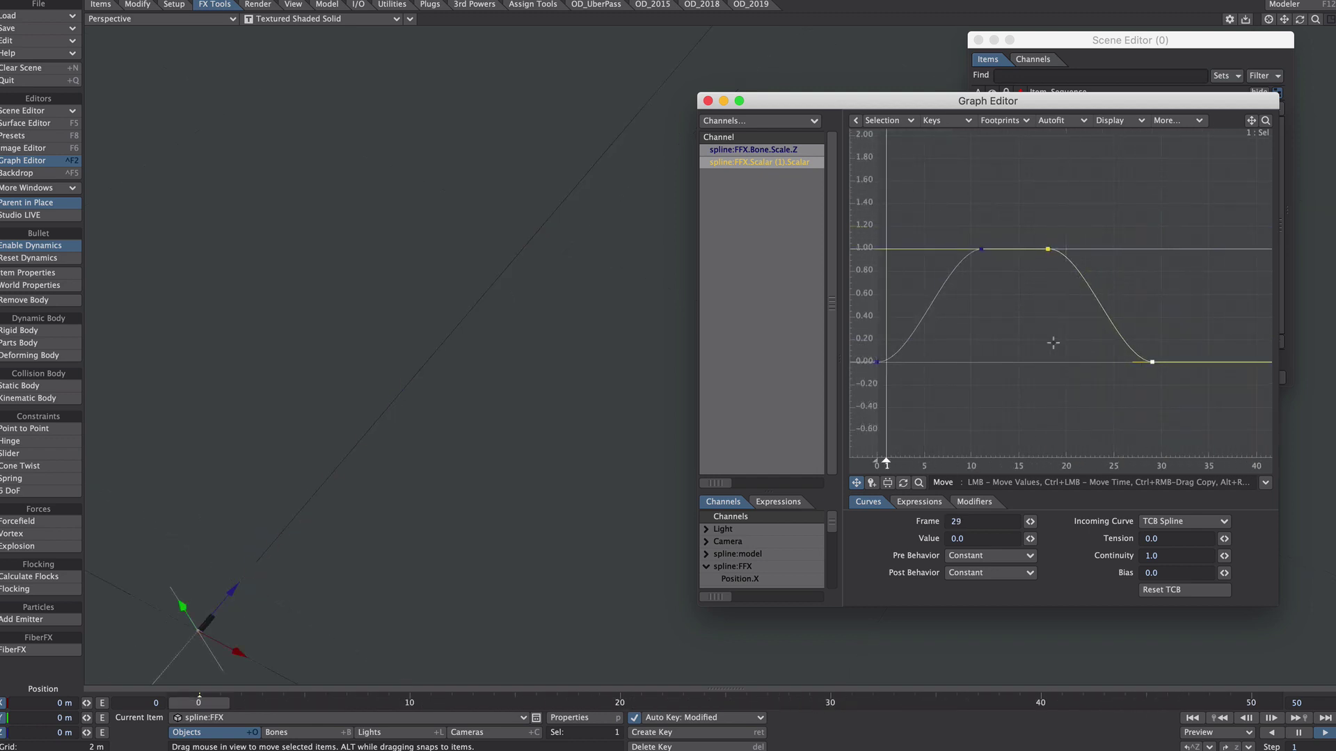
key(ctrl+F2)
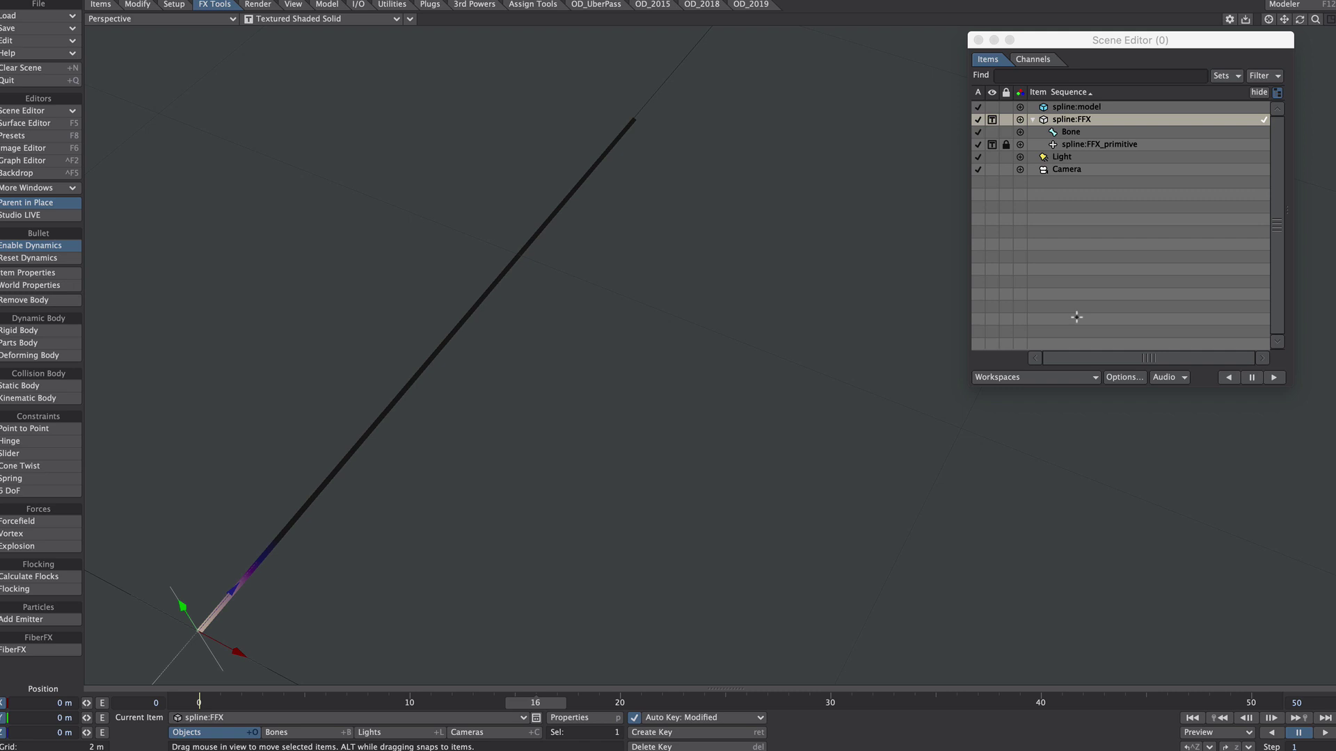
Step: Add a Curve Conform modifier to spline:FFX in its object properties
click(1077, 119)
key(p)
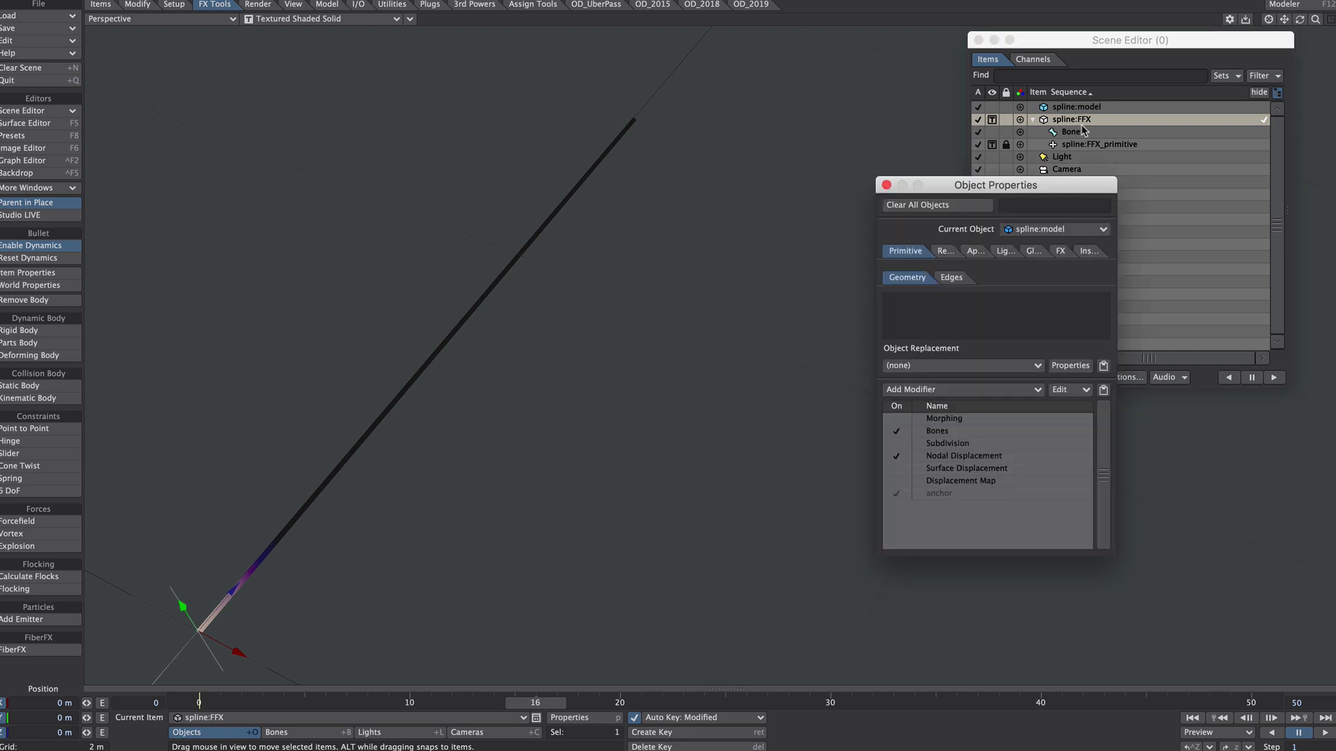
click(921, 391)
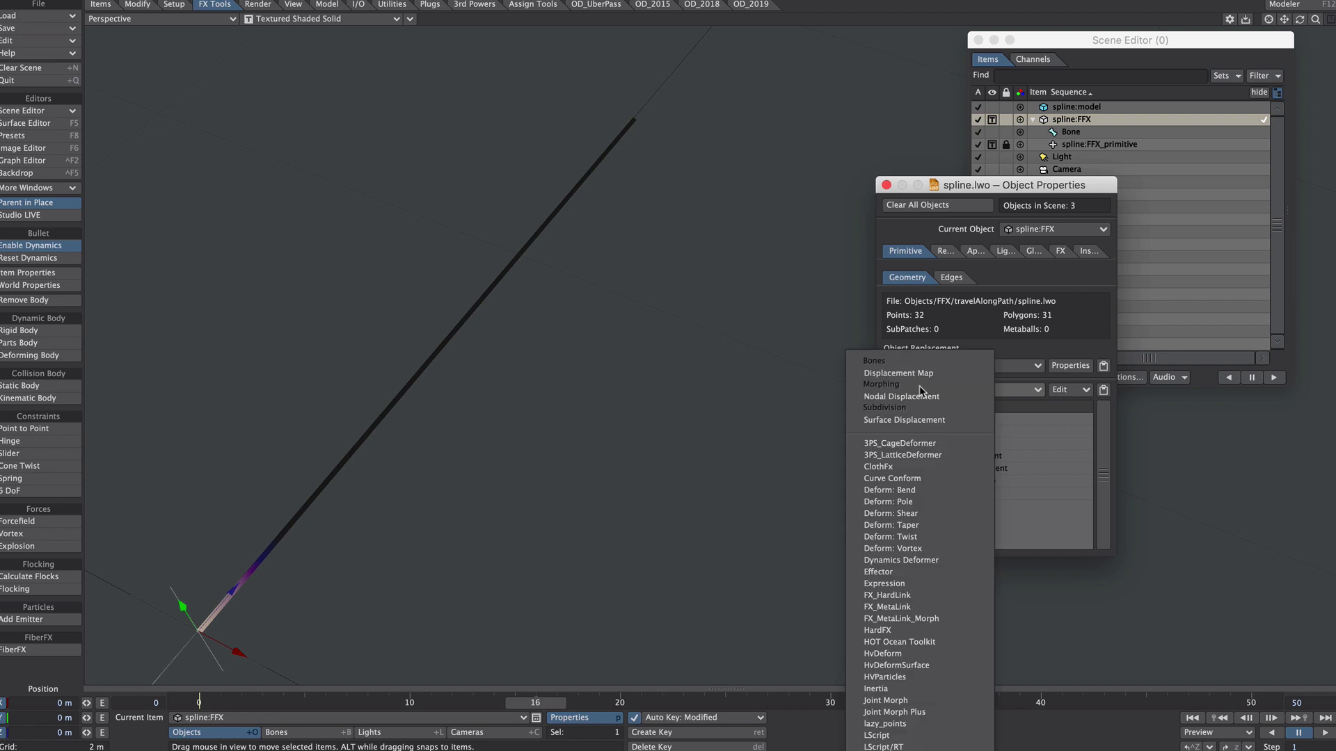
click(898, 478)
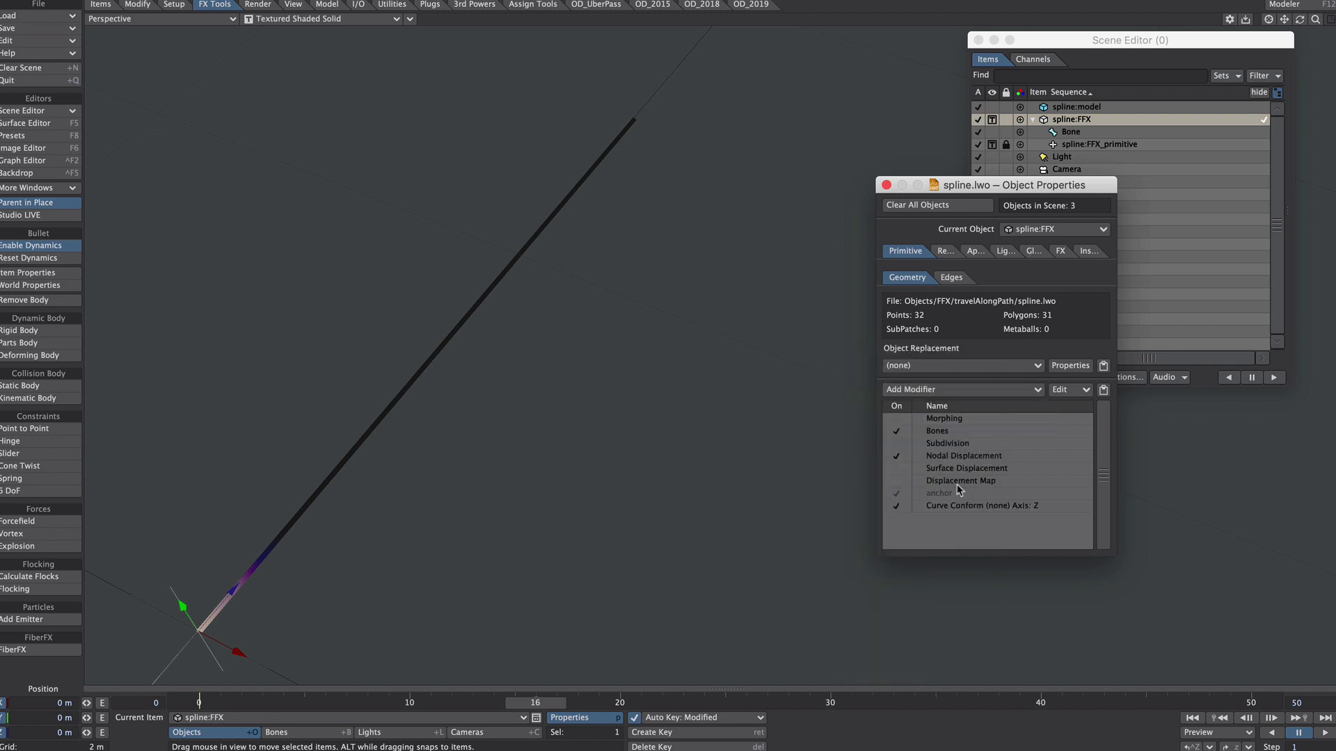
Step: Set the Curve Conform curve to spline:model and enable Align and Stretch
click(953, 504)
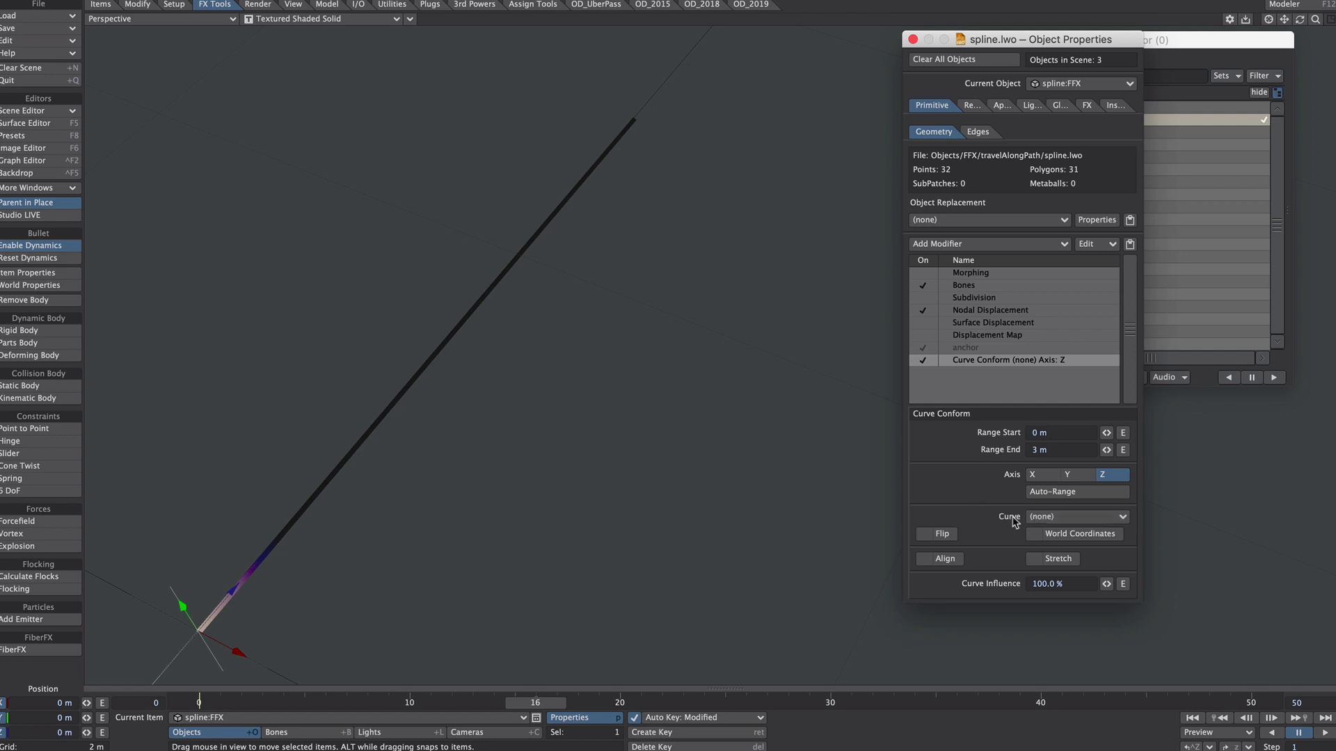
click(1040, 519)
click(1050, 530)
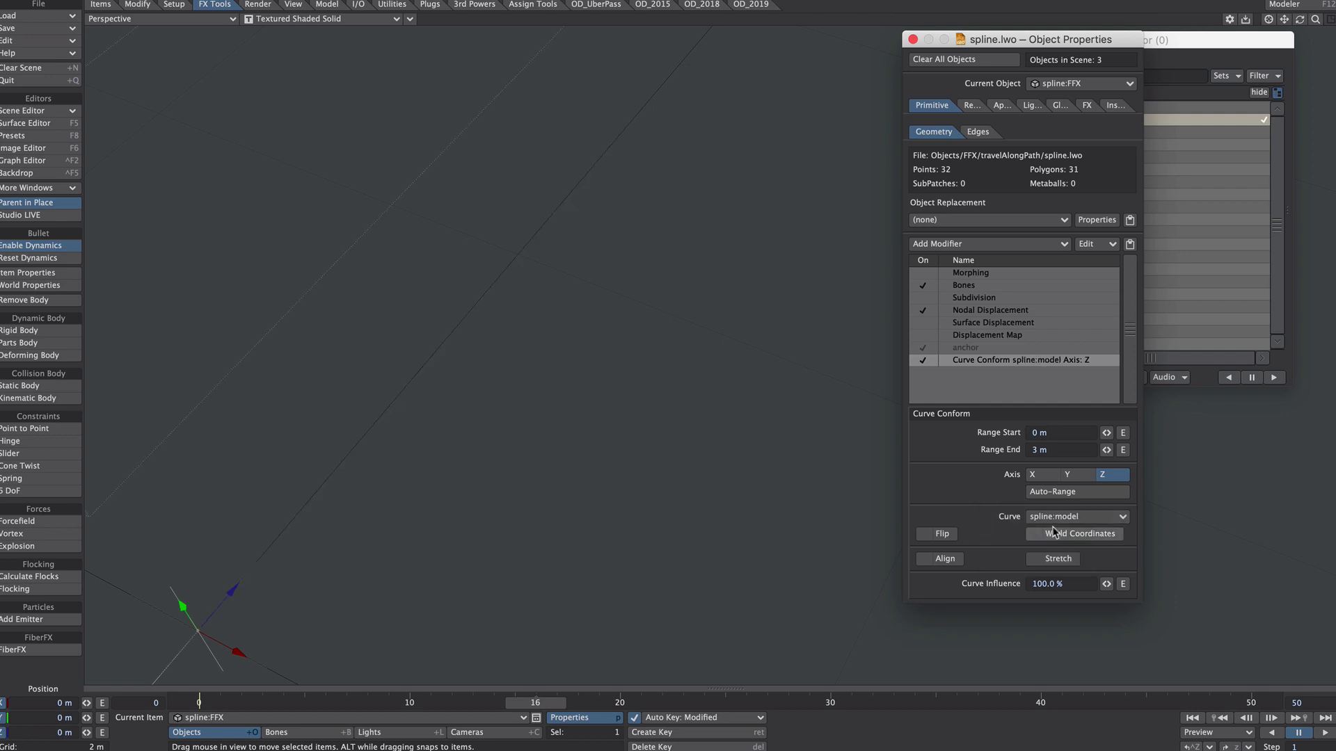
click(942, 559)
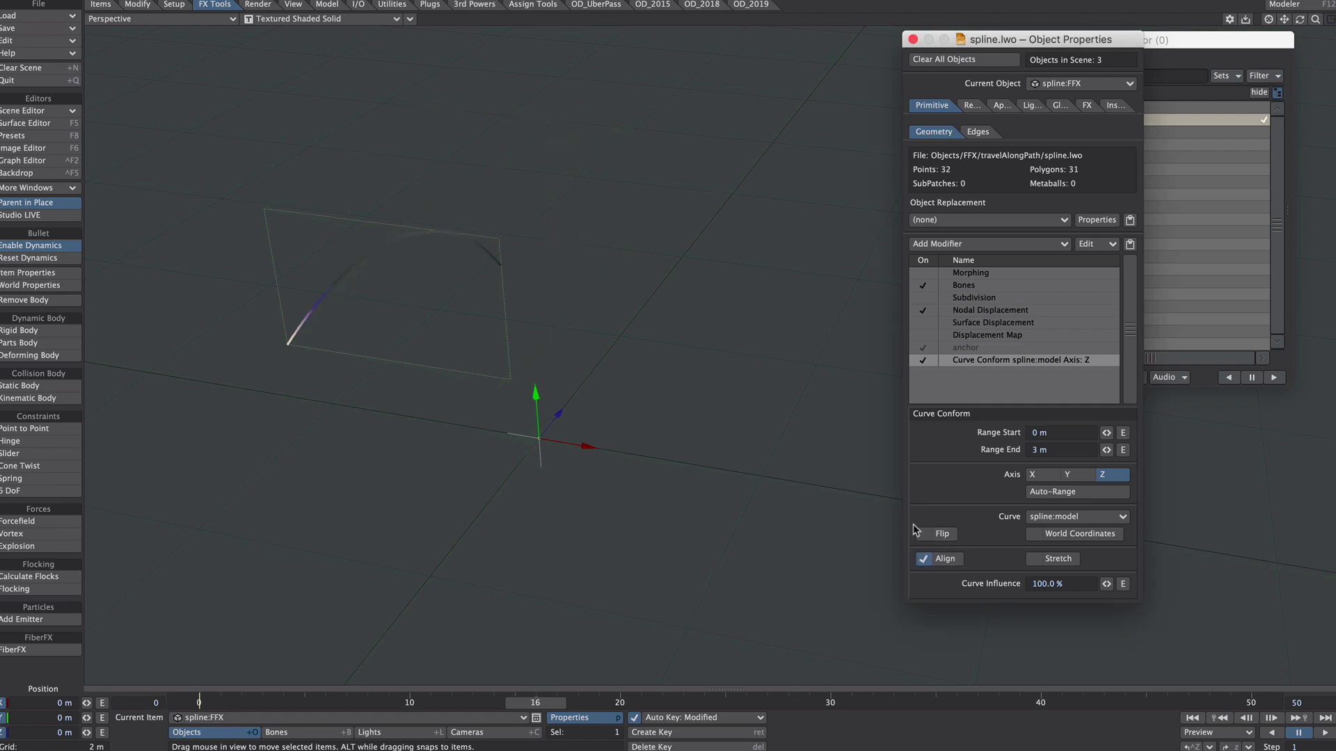
click(1057, 559)
Step: Play the curve-conformed animation, stop it and return to frame 0
click(1324, 732)
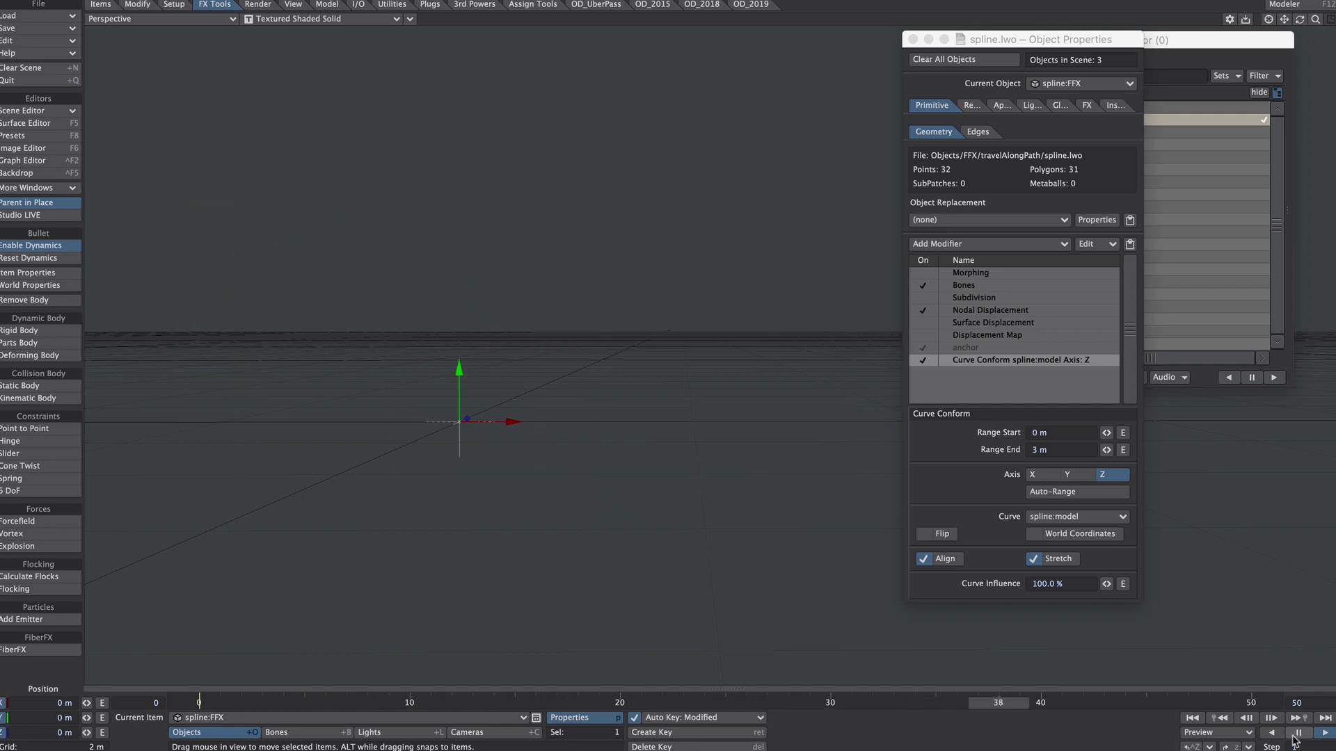
click(1298, 733)
drag(1167, 704, 199, 703)
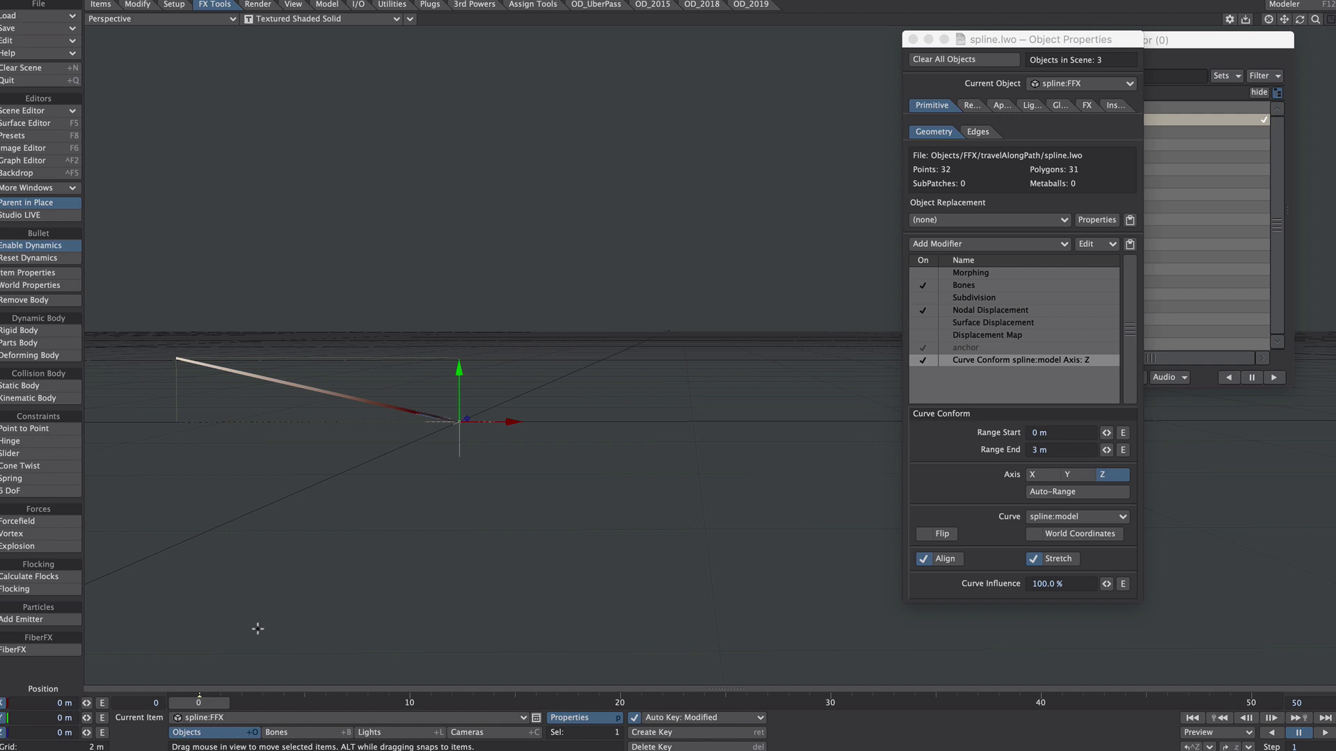
Step: Re-enter the bone's Z stretch at frame 0 as 0.000 and replay the animation with spline:FFX selected
click(278, 733)
key(h)
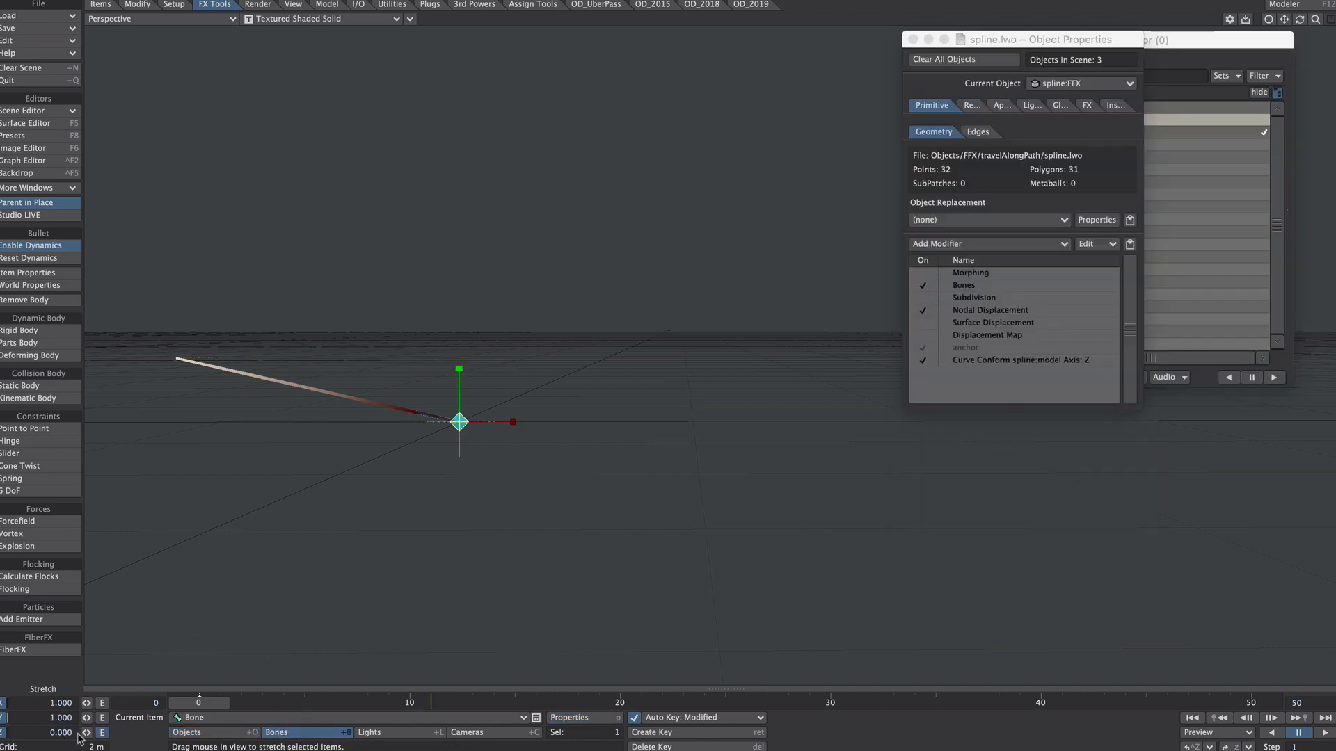
click(68, 731)
text(1)
key(Return)
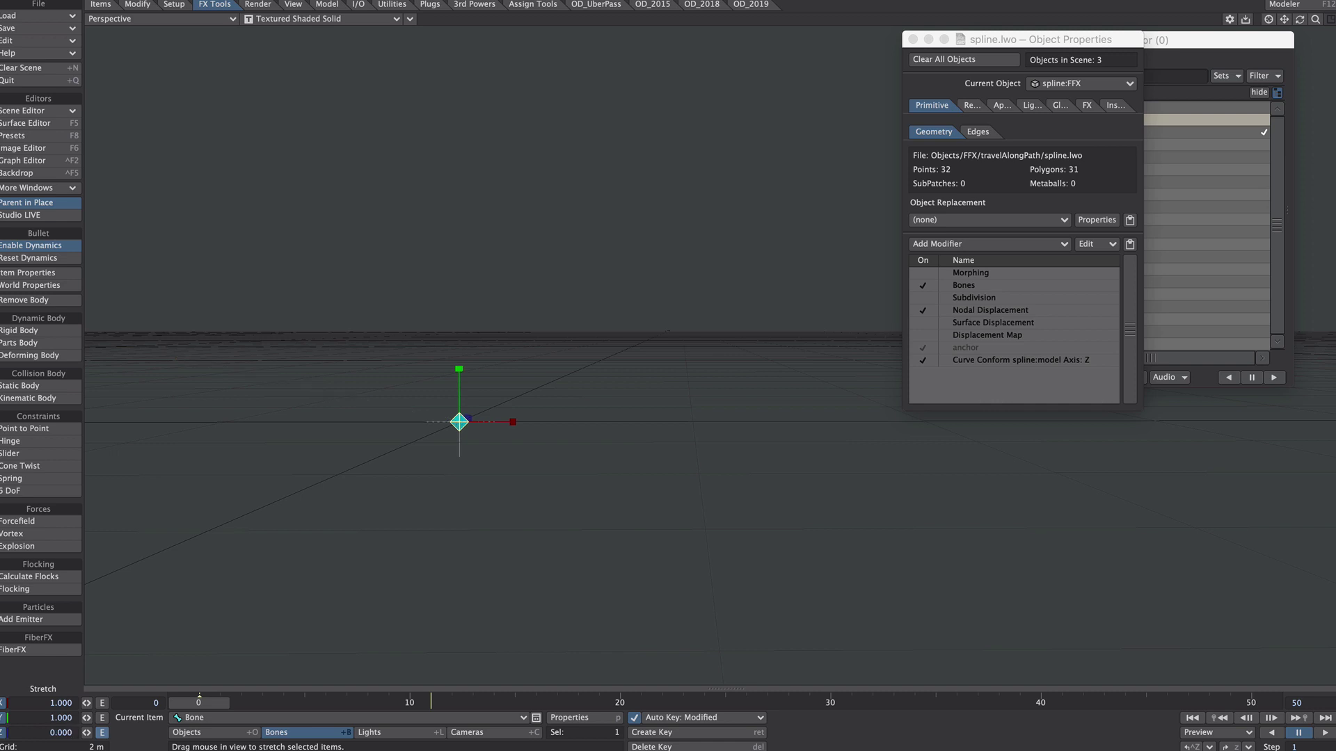
click(208, 732)
click(1323, 732)
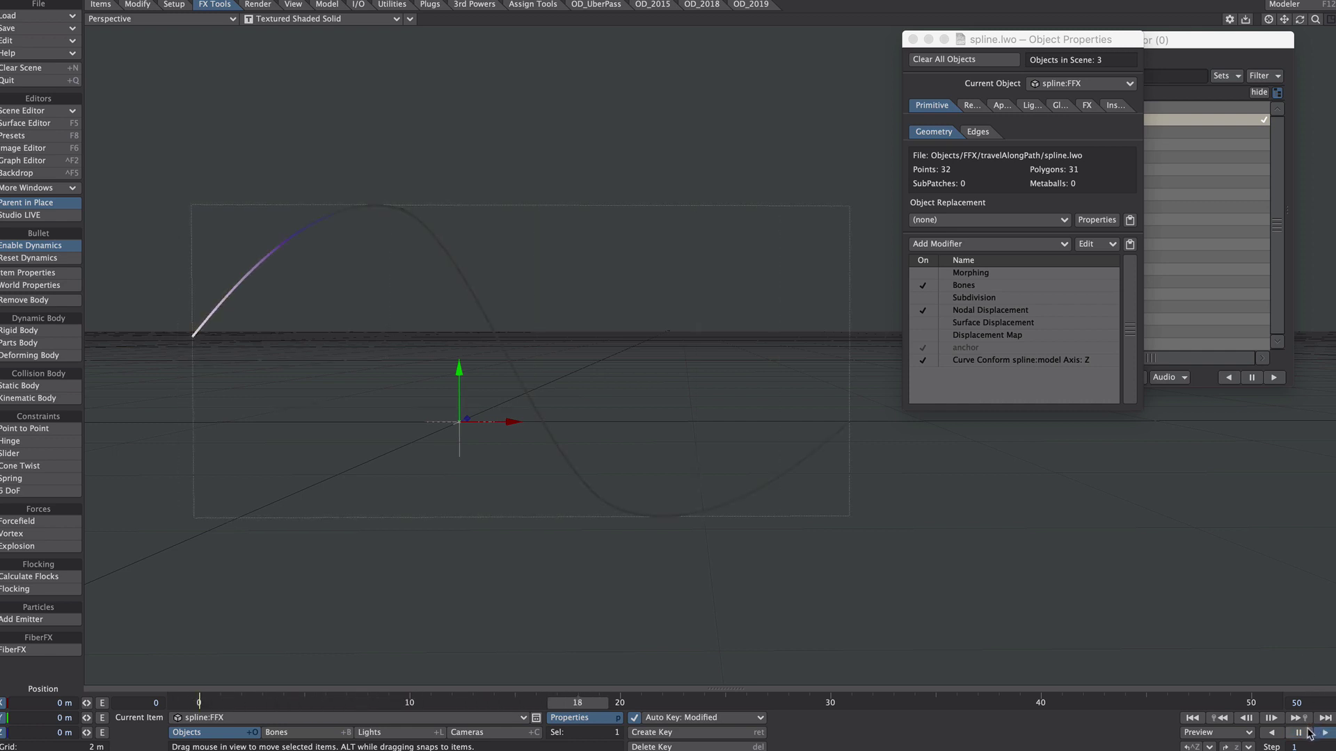
Step: Preview the fiber in a VPR viewport, and change the viewport shading to Shaded Solid
key(F5)
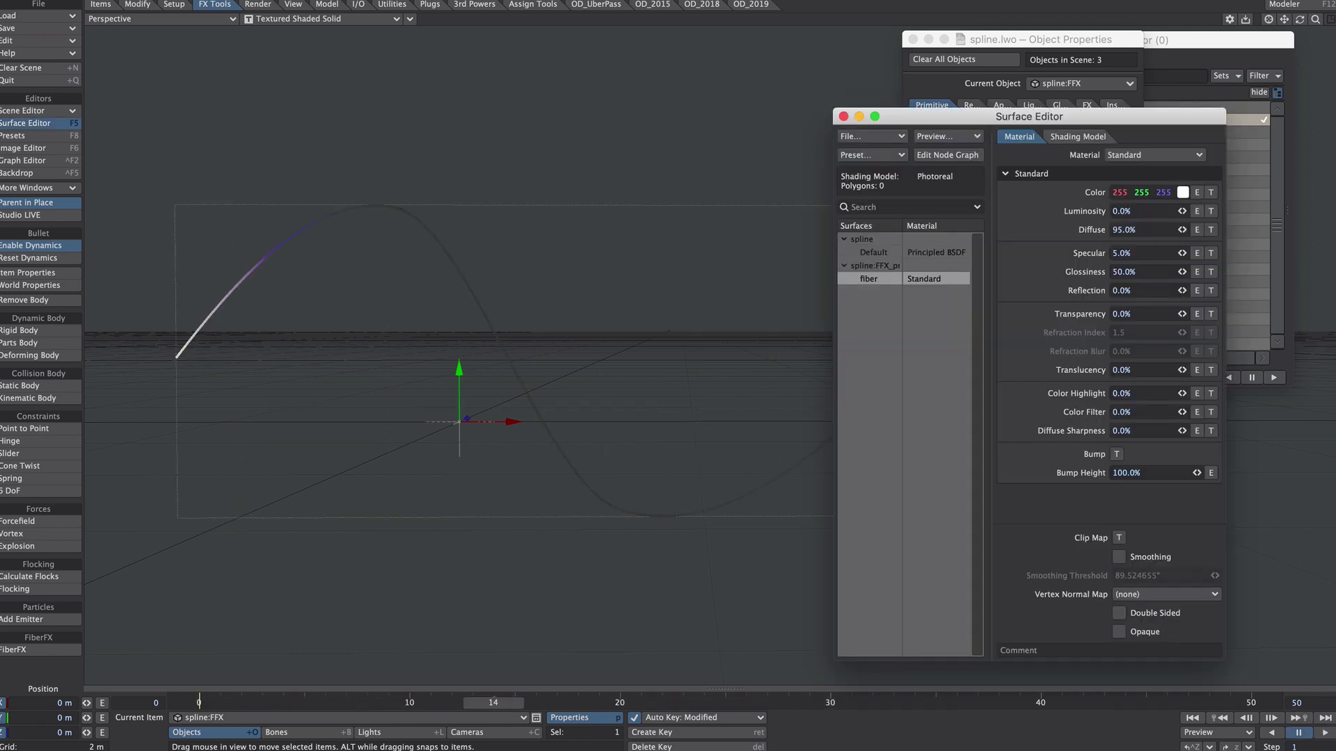
click(843, 116)
click(348, 20)
click(275, 74)
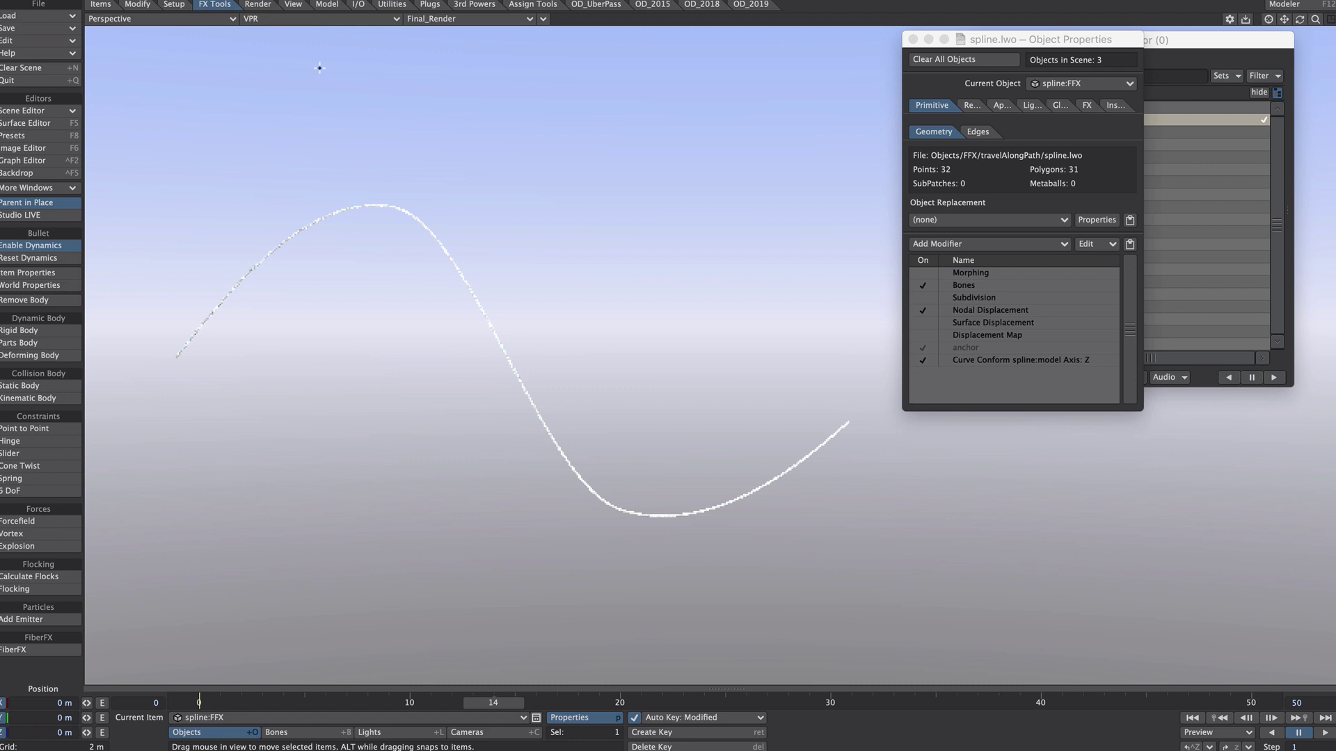
click(320, 19)
click(317, 28)
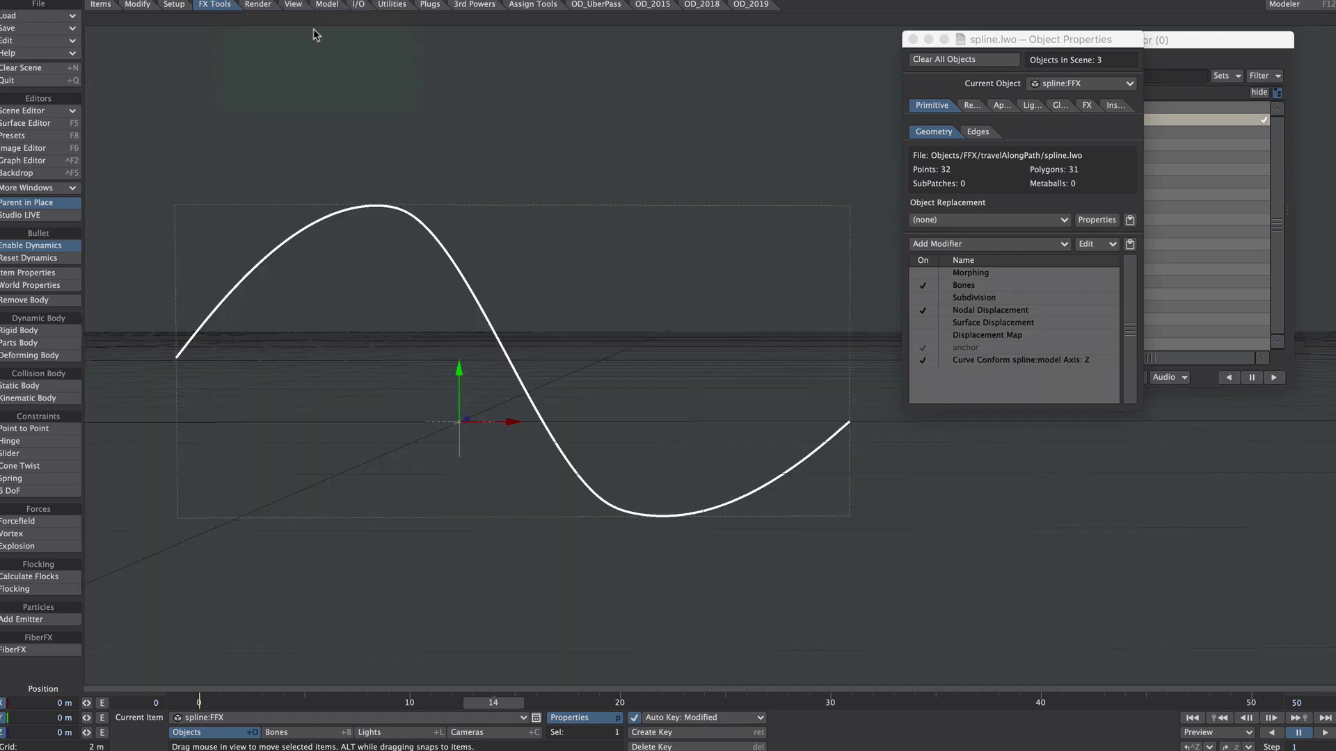
Step: Play the fiber animation from the first frame in the shaded viewport and stop it
click(1192, 717)
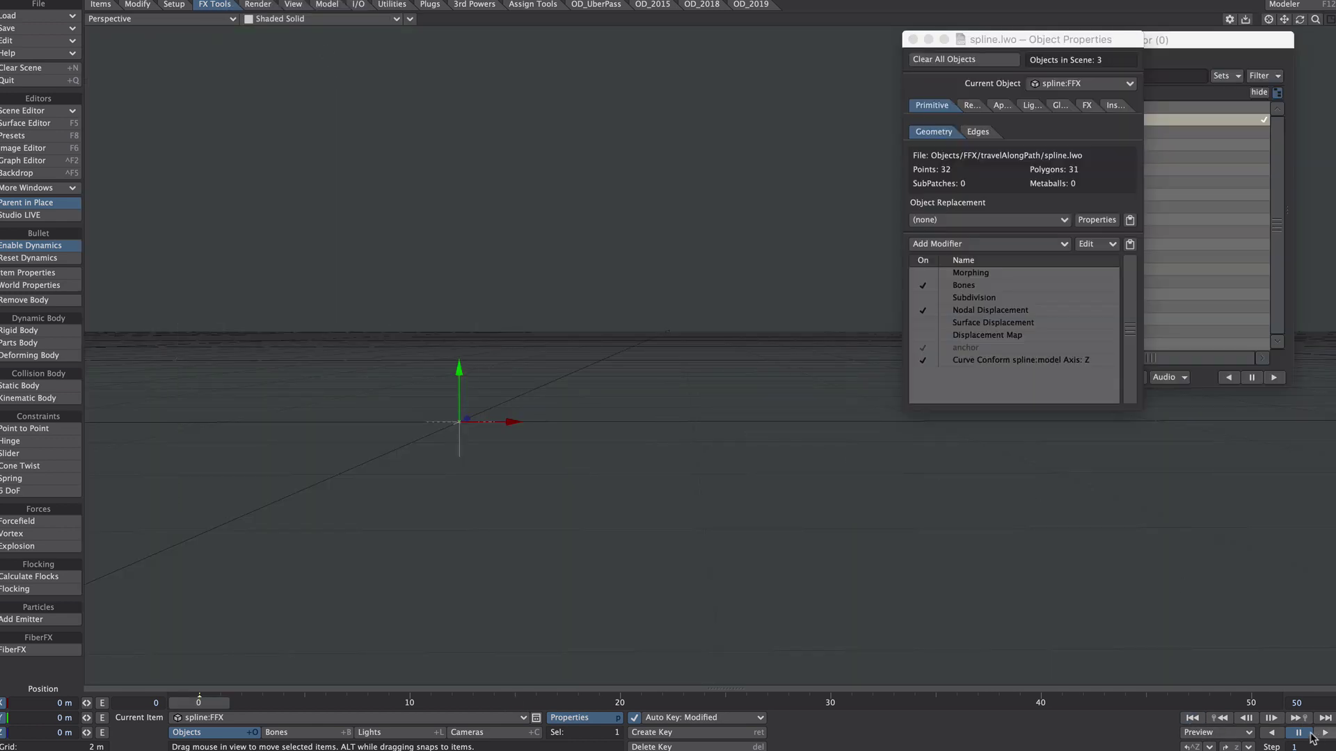
click(1323, 733)
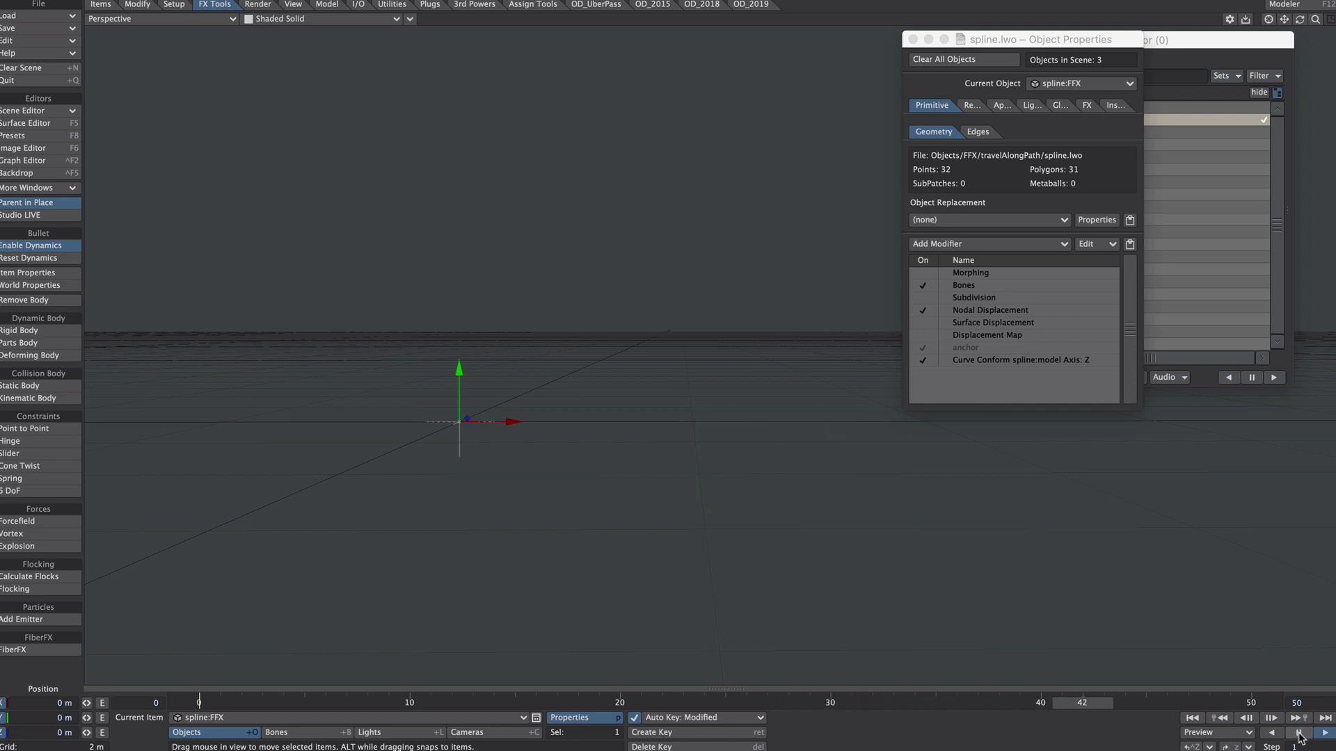
click(1298, 732)
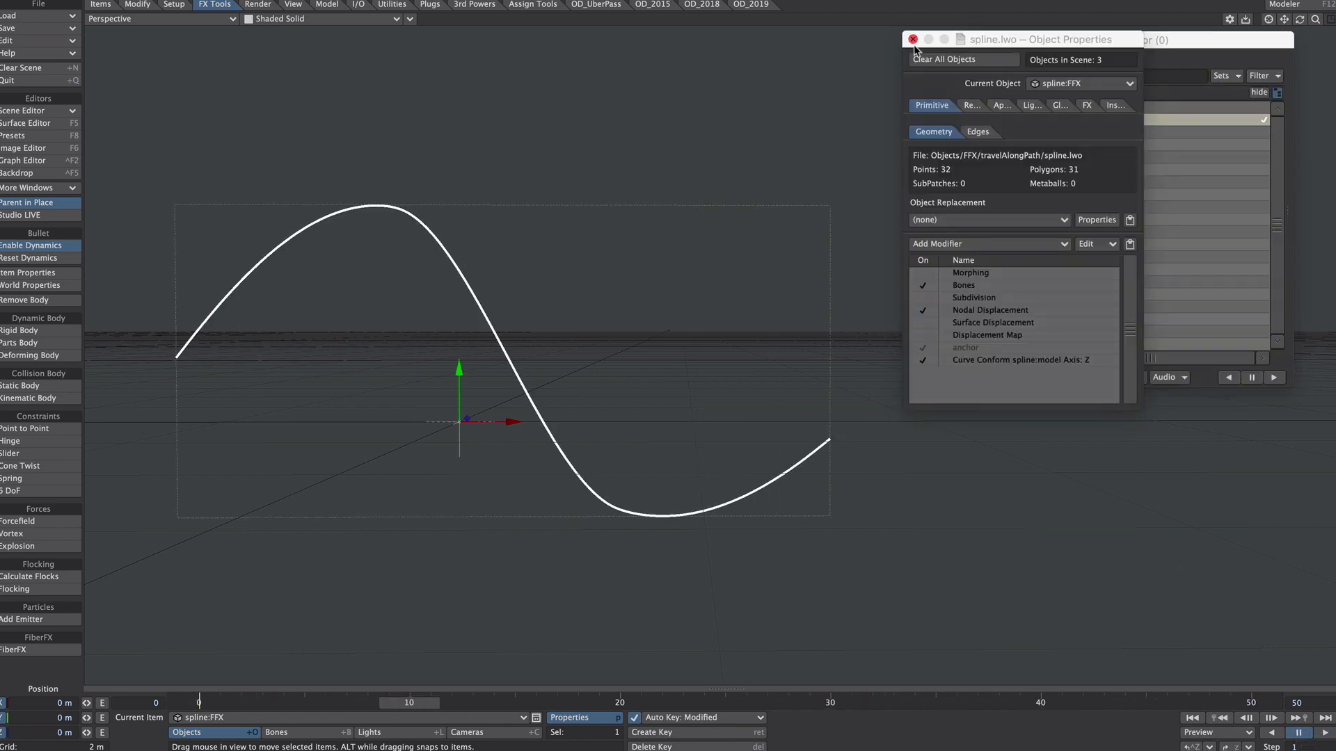
Step: Set the FiberFX fiber quantity of spline:FFX to 10 and its guide radius to .5
click(912, 40)
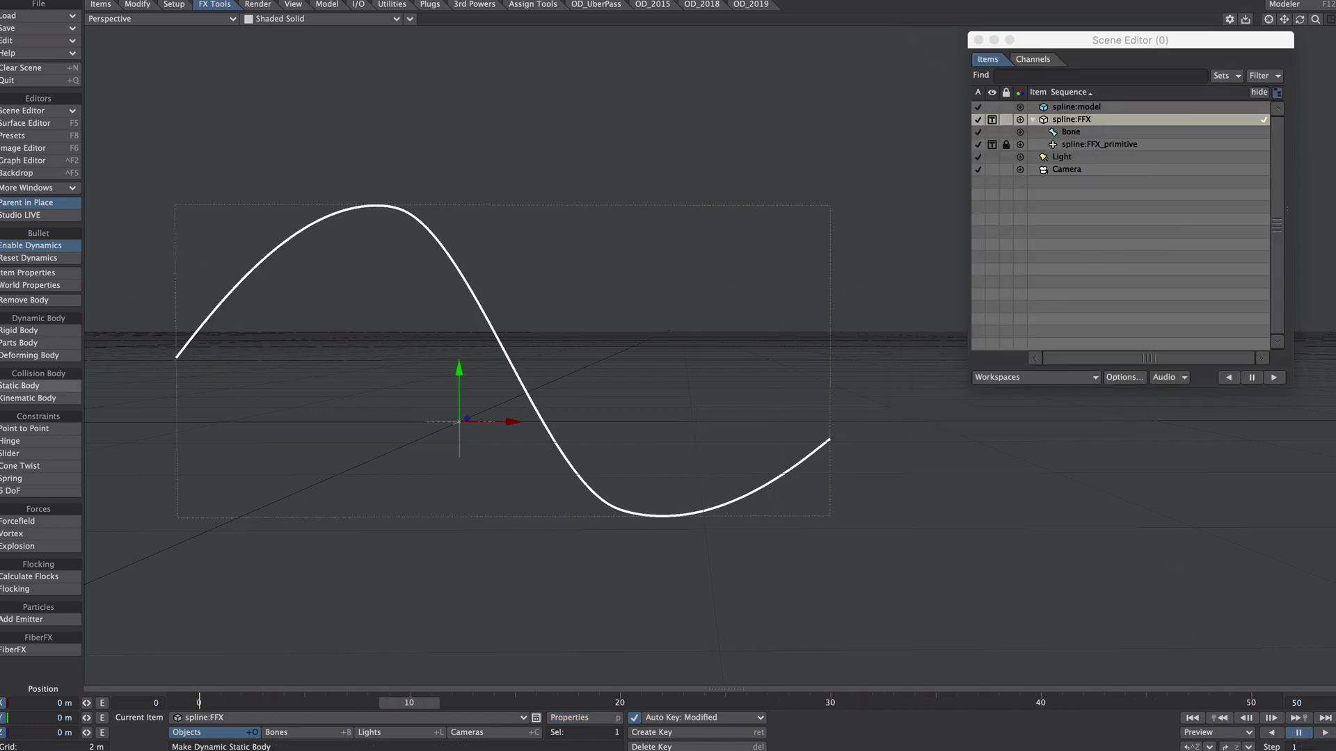
click(35, 651)
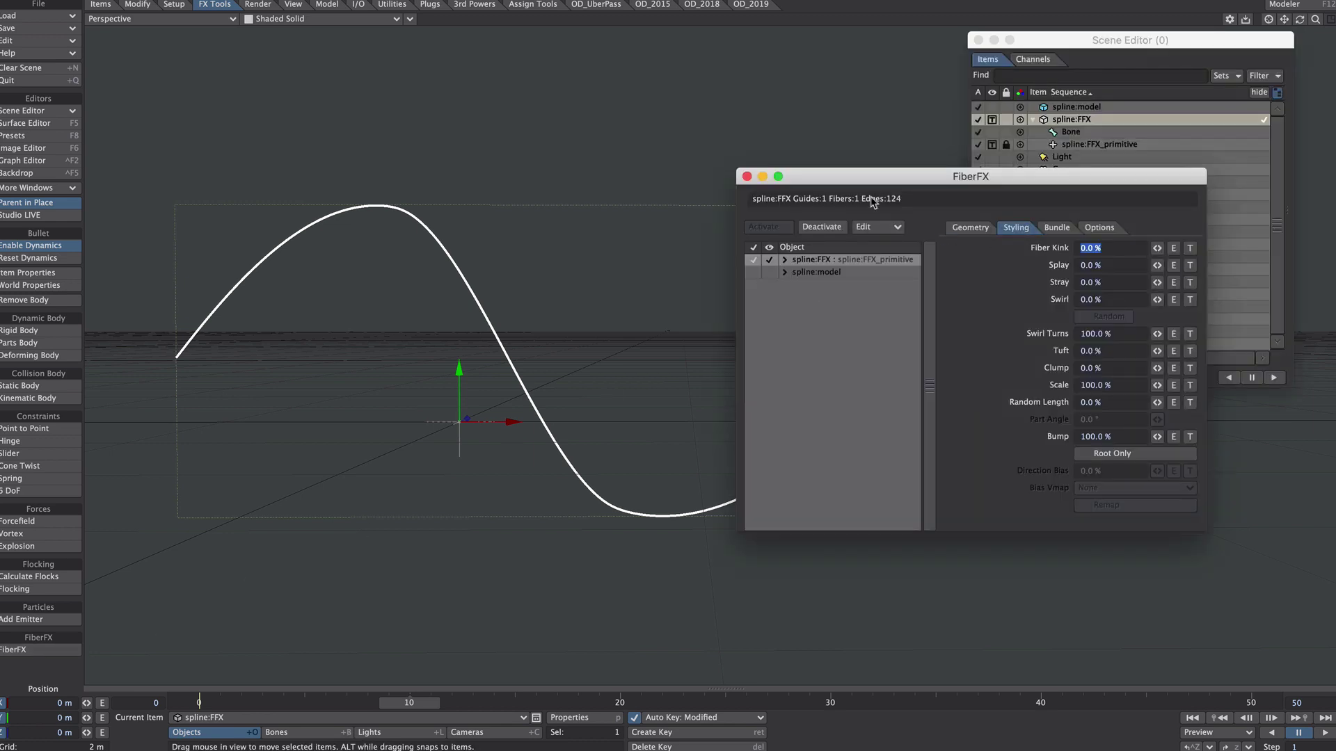
drag(880, 168, 976, 168)
click(1065, 229)
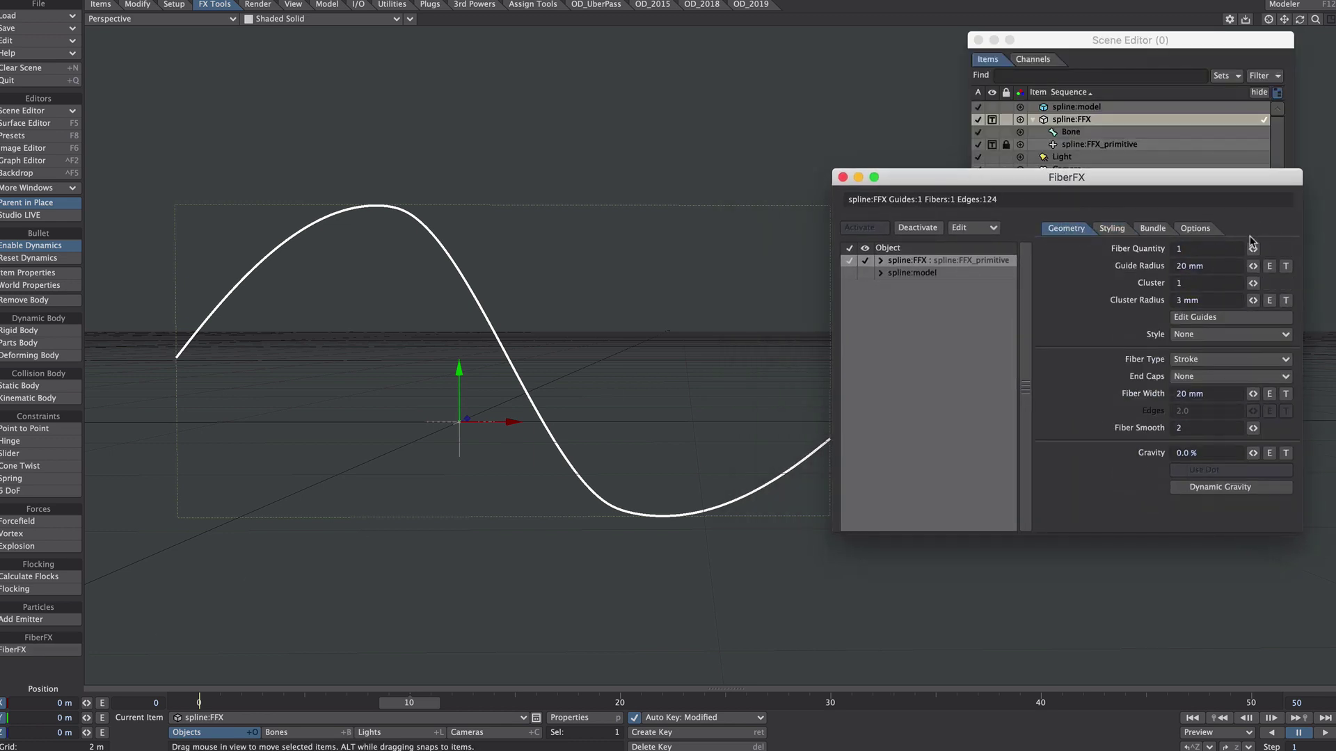
click(1186, 250)
text(10)
key(Tab)
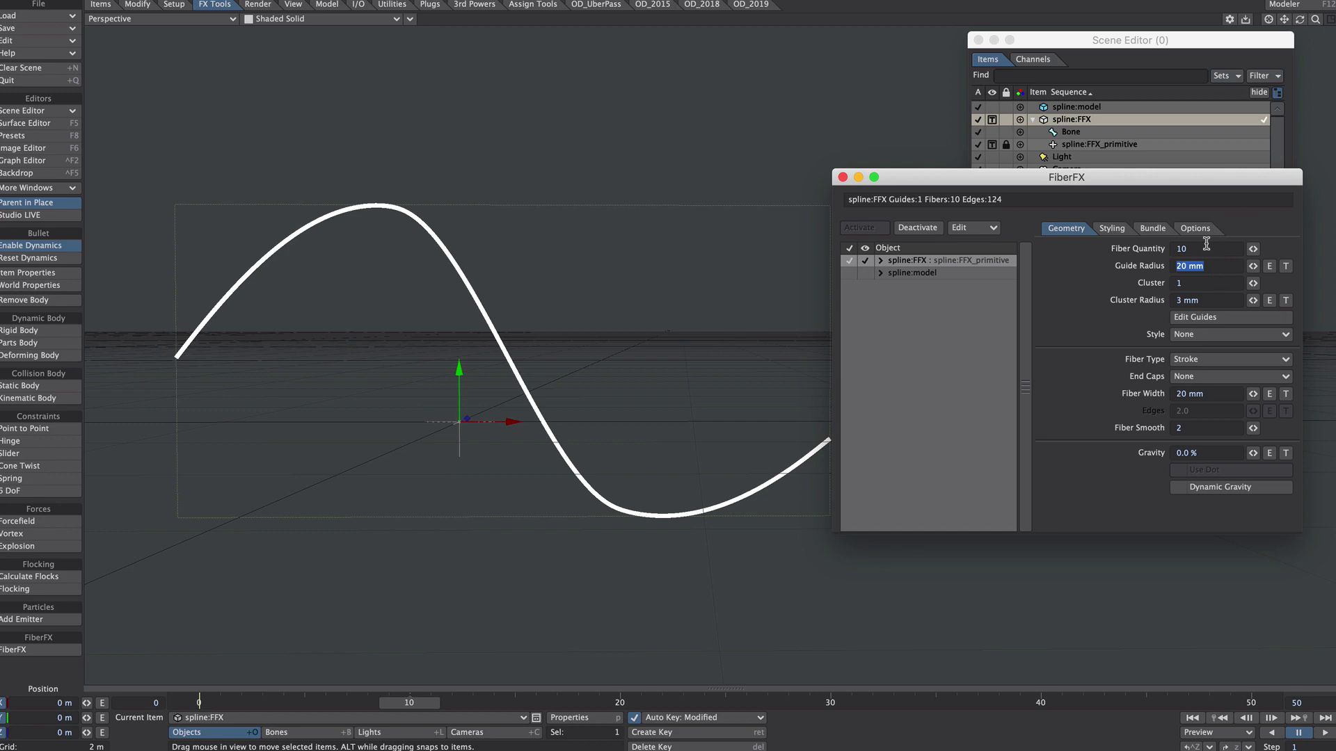
text(.5)
key(Tab)
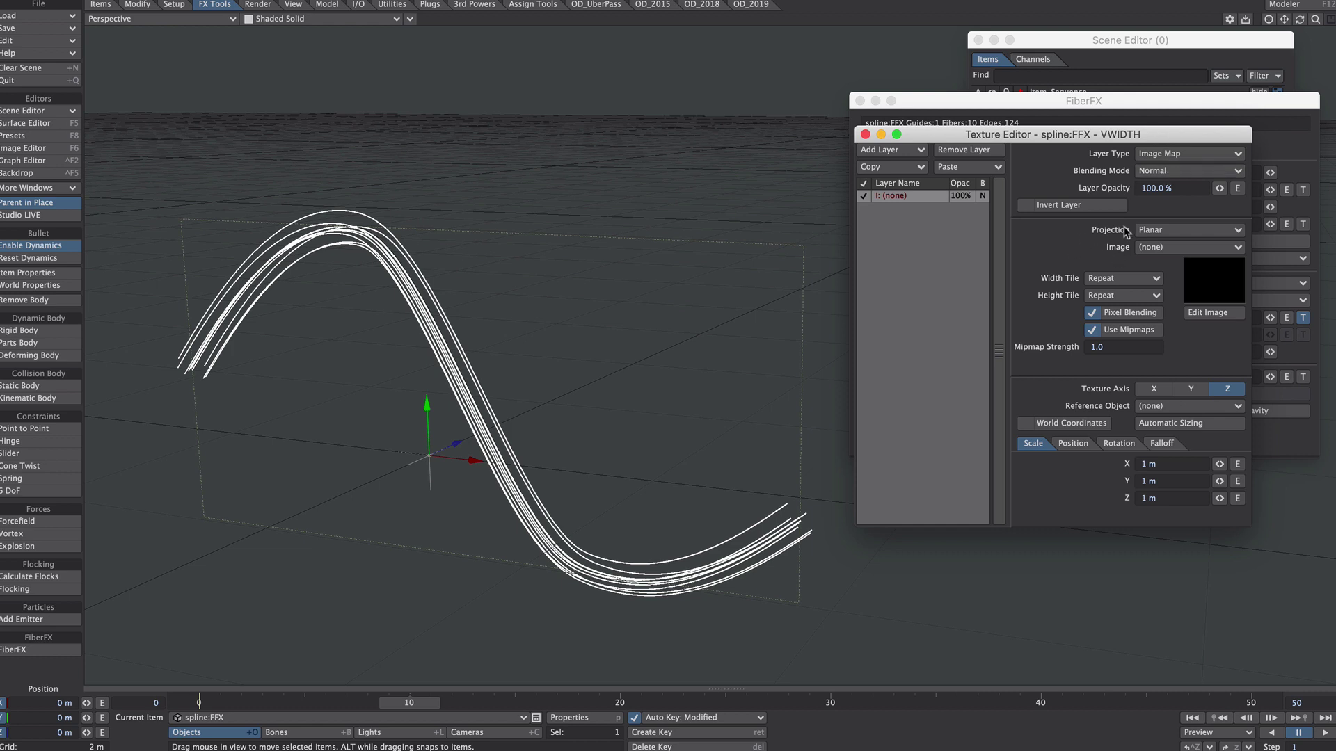
Step: Make the fiber width texture layer a Gradient with Fiber V as its input parameter
click(1163, 153)
click(1108, 173)
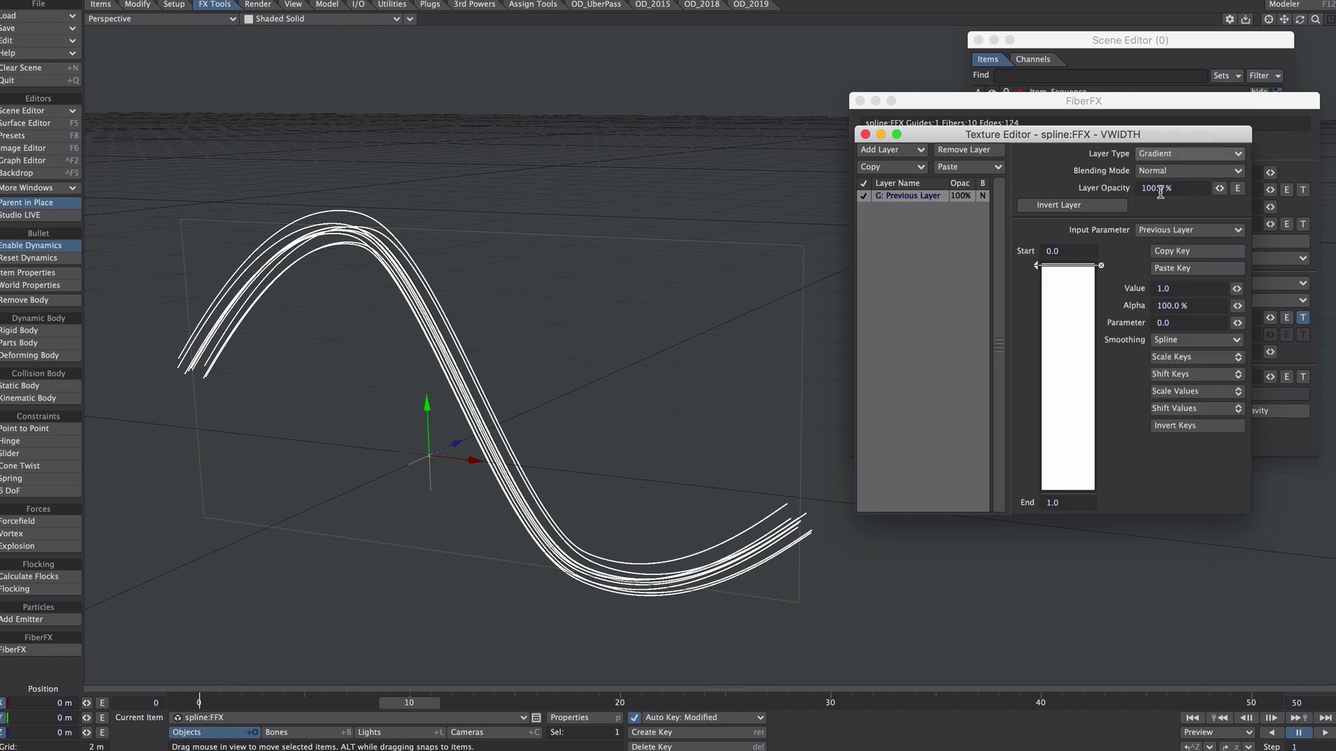
click(1162, 230)
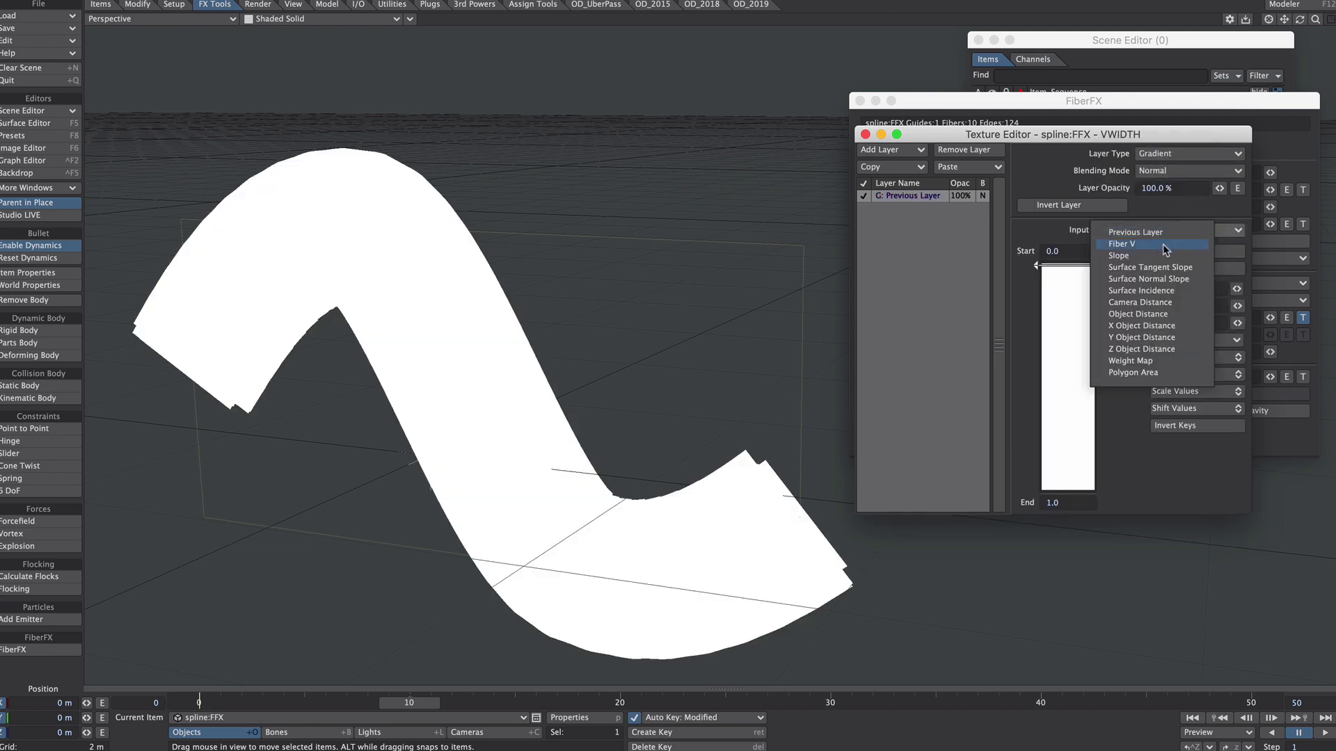
click(1164, 245)
Step: Add a key with value 0 to the width gradient and move it to parameter about 0.92
drag(1070, 290, 1071, 318)
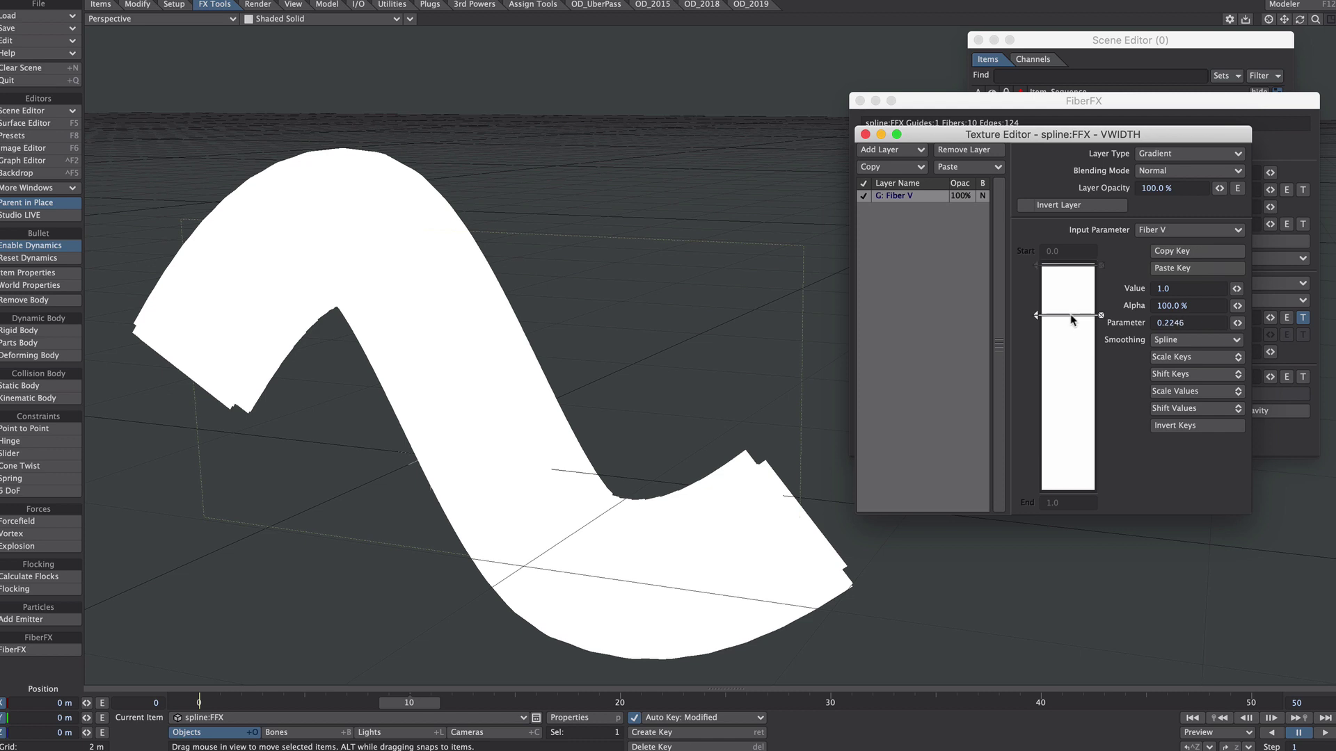
drag(1192, 291, 1152, 285)
text(0)
key(Tab)
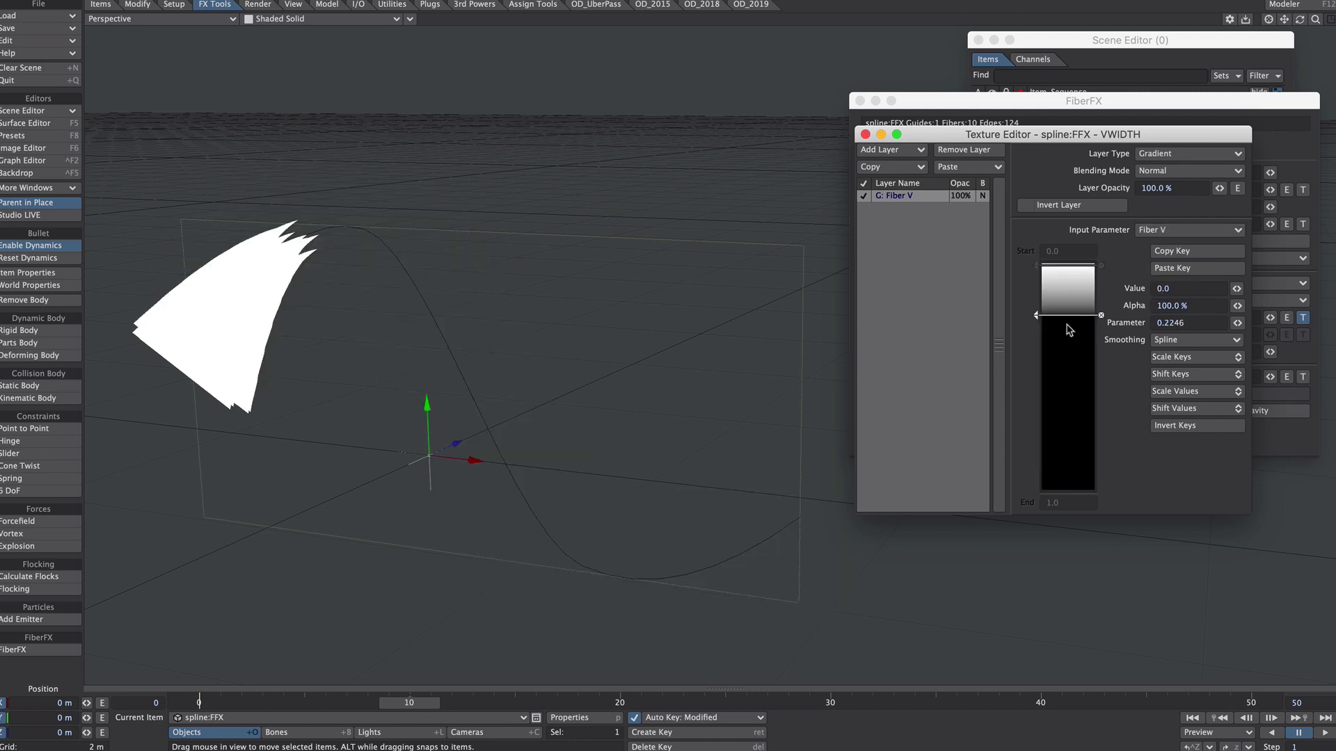
drag(1043, 319, 1036, 472)
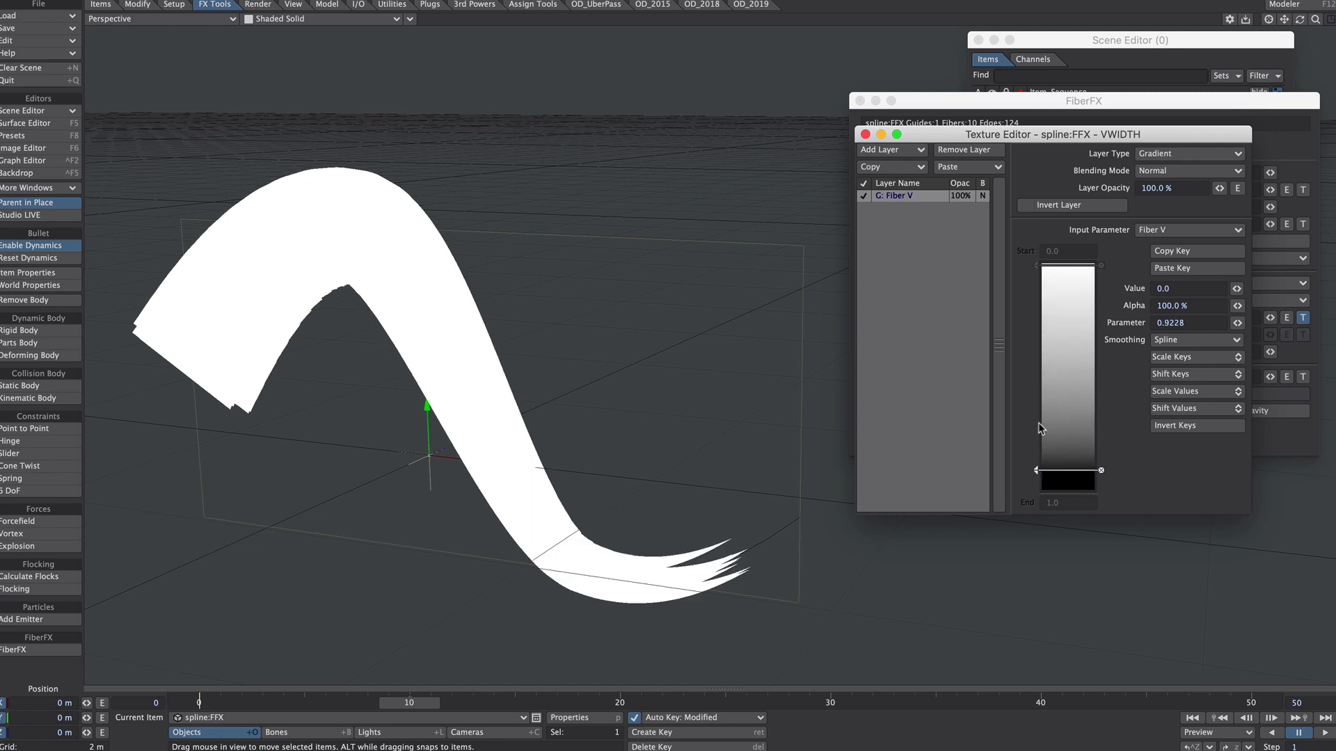
Step: Lower the width gradient's start key value, and add a key at about 0.68 with an alpha of 0
click(1037, 266)
click(1063, 421)
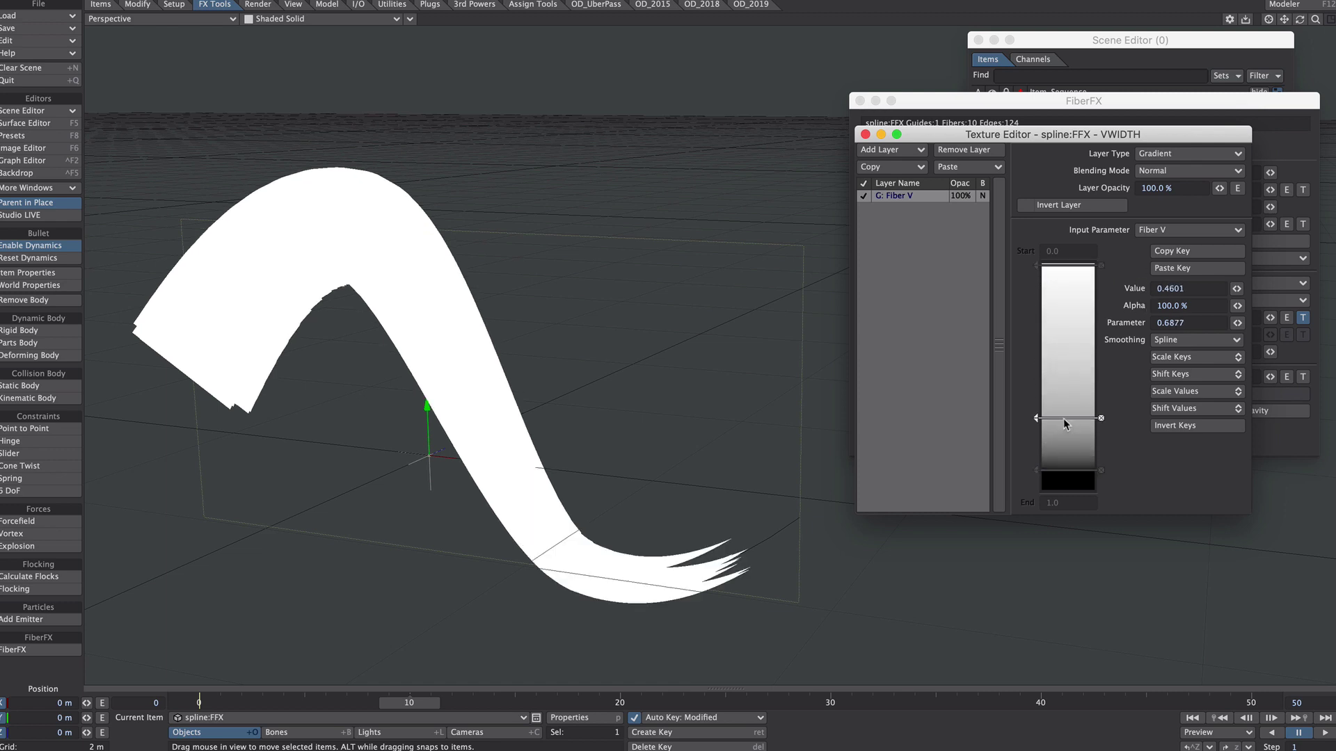
drag(1236, 289, 1001, 404)
click(1039, 265)
click(1071, 421)
click(1173, 307)
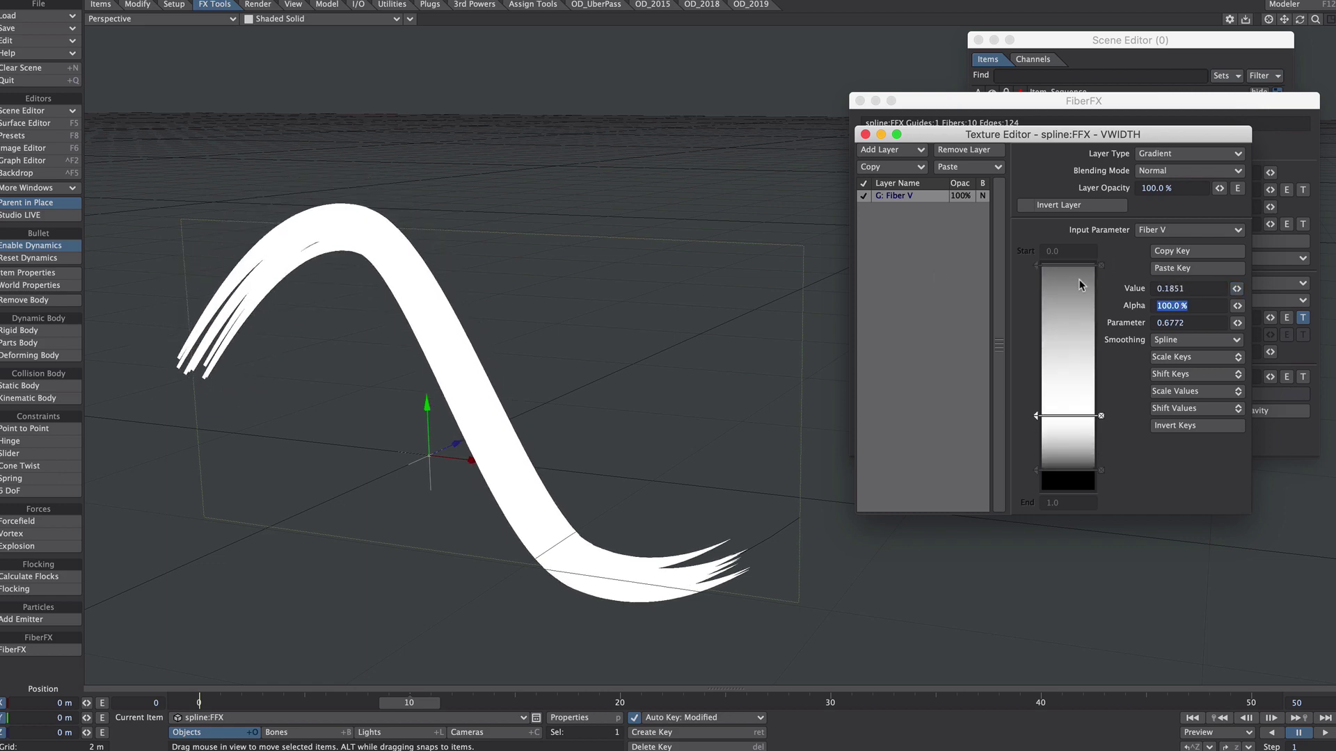
text(0)
key(Return)
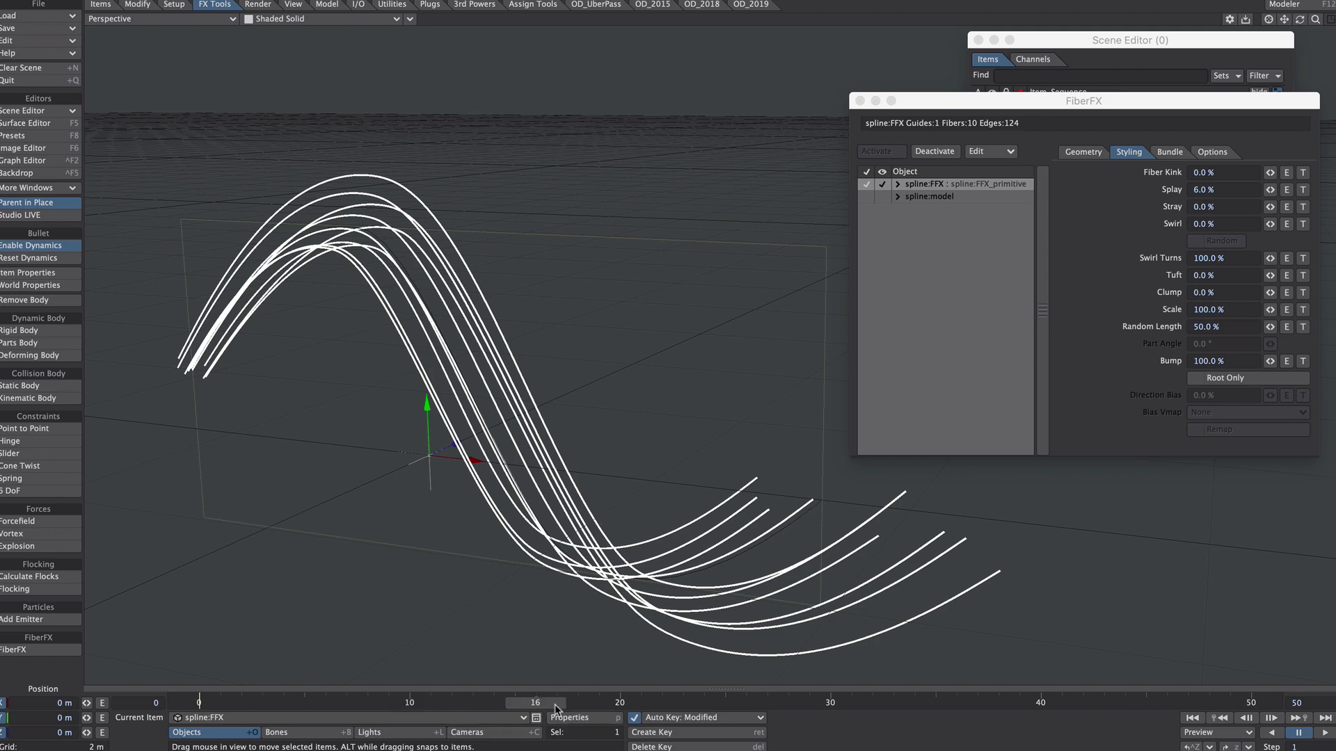
Step: Scrub the timeline to check how the splayed fibers travel along the curve, and view the FiberFX styling settings
drag(555, 705, 751, 640)
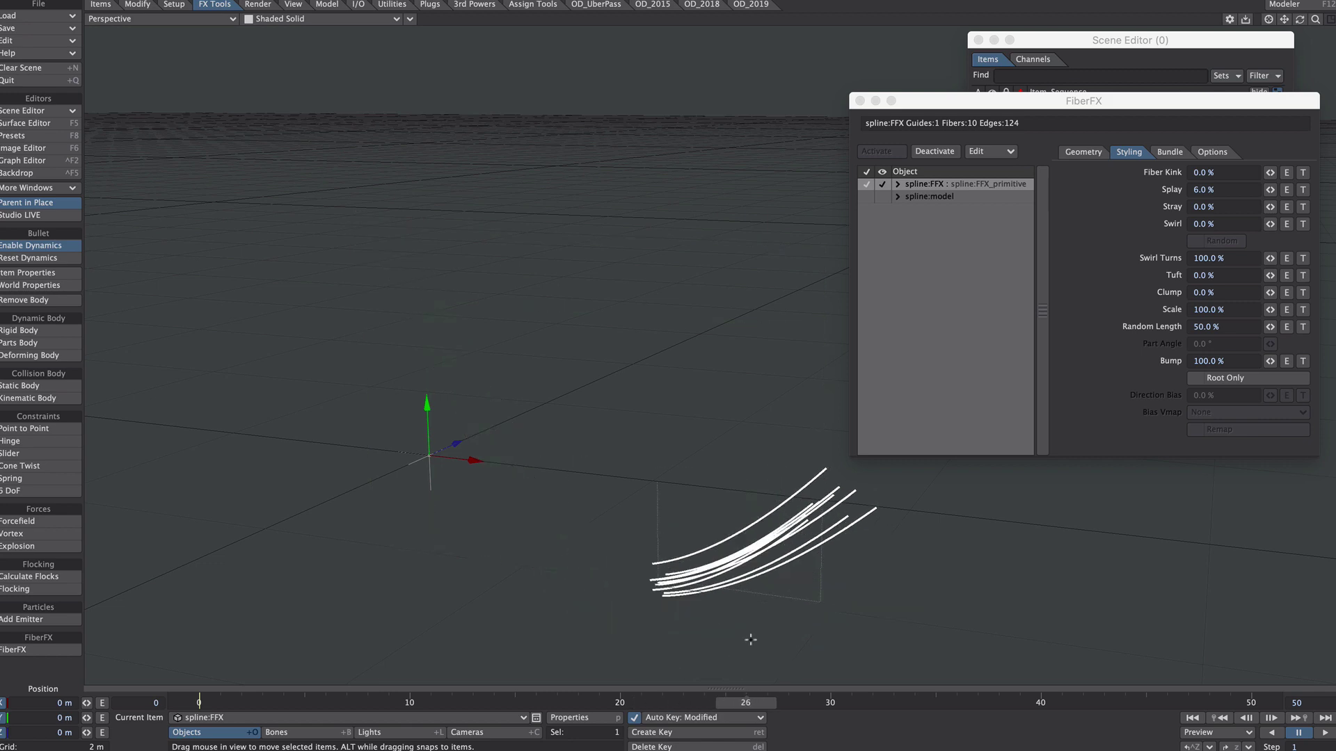
drag(709, 678, 627, 657)
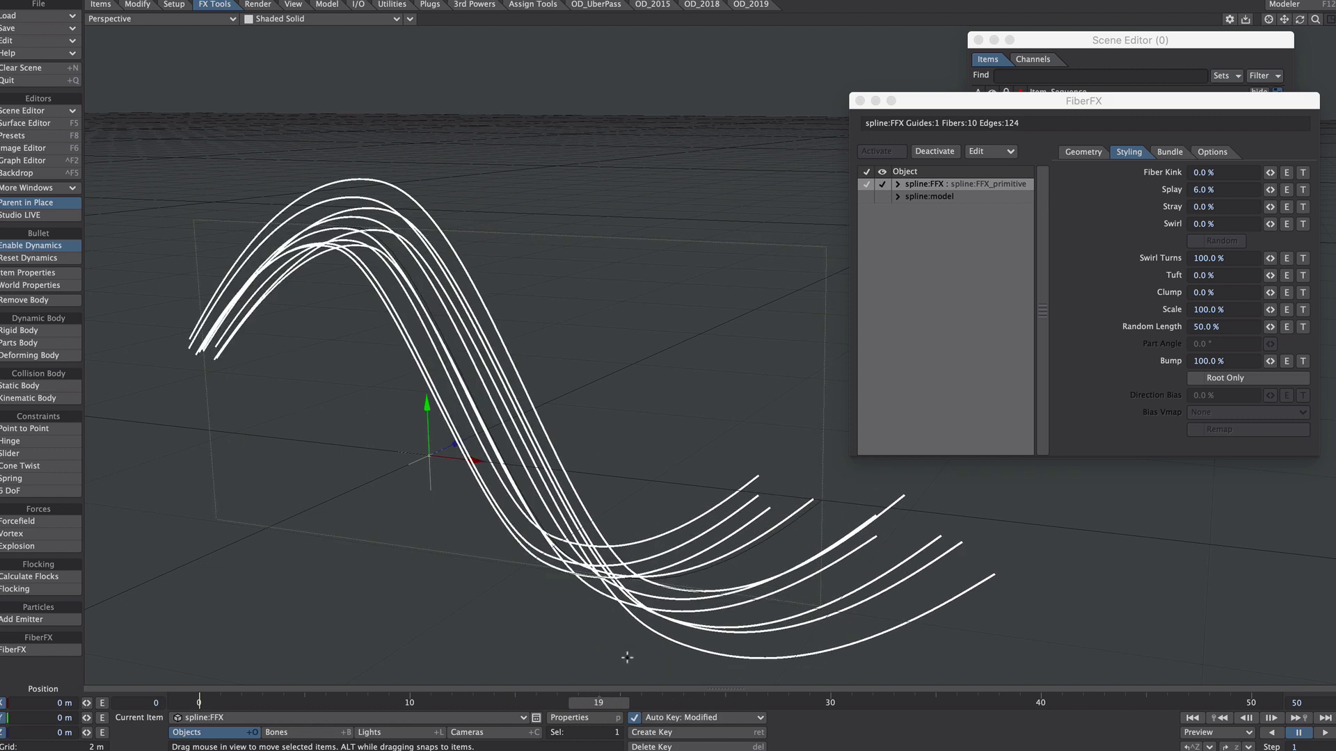
drag(597, 704, 453, 703)
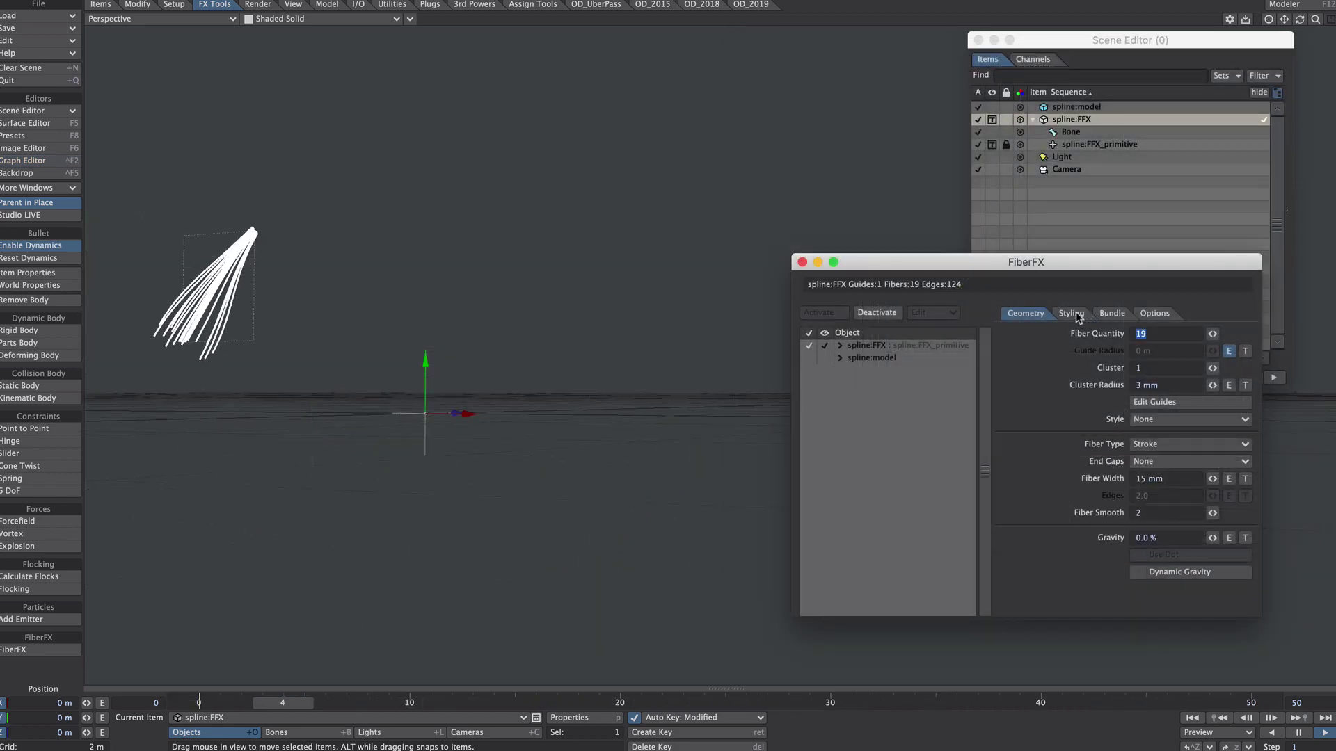
click(1071, 313)
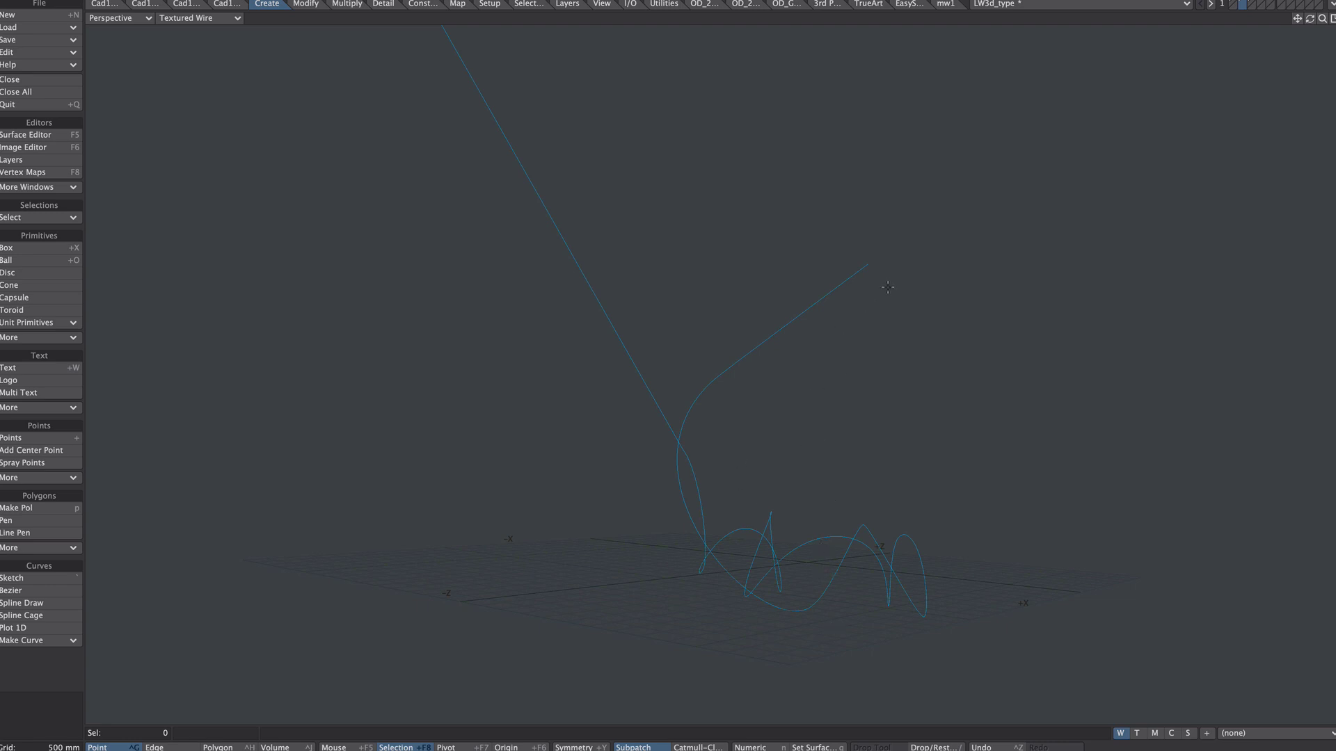
Step: Inspect the spline, LIGHTWAVE 3D text and straight line layers of LW3d_type in Modeler
alt+drag(861, 572, 1119, 126)
click(1239, 4)
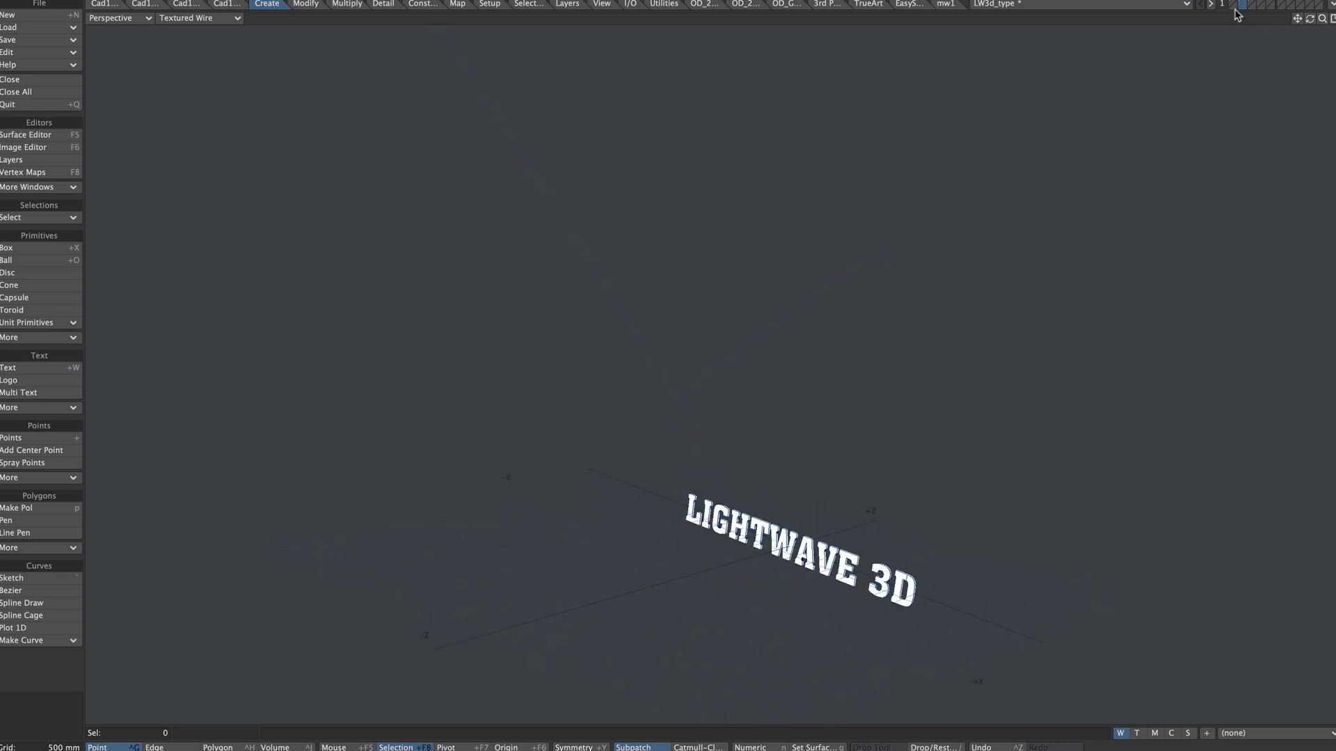
click(1257, 4)
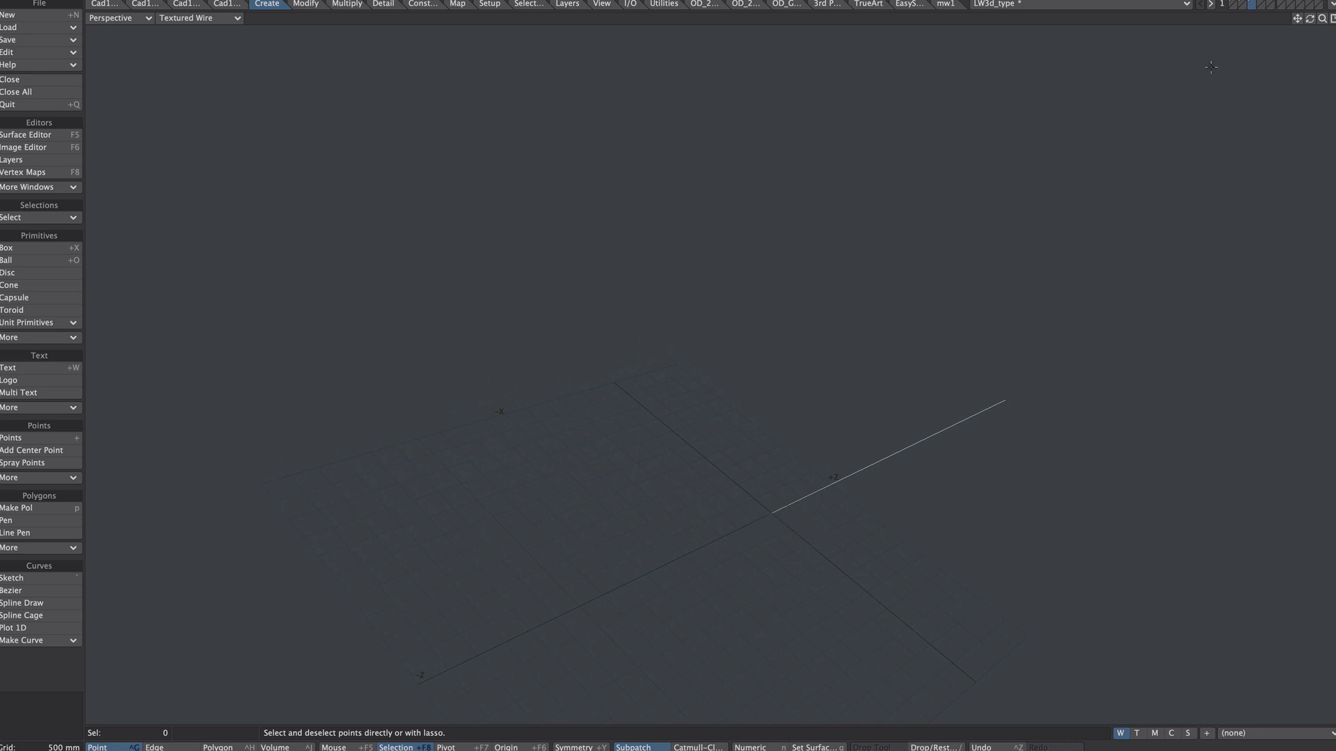
click(1244, 4)
alt+drag(932, 403, 867, 435)
alt+drag(867, 435, 845, 449)
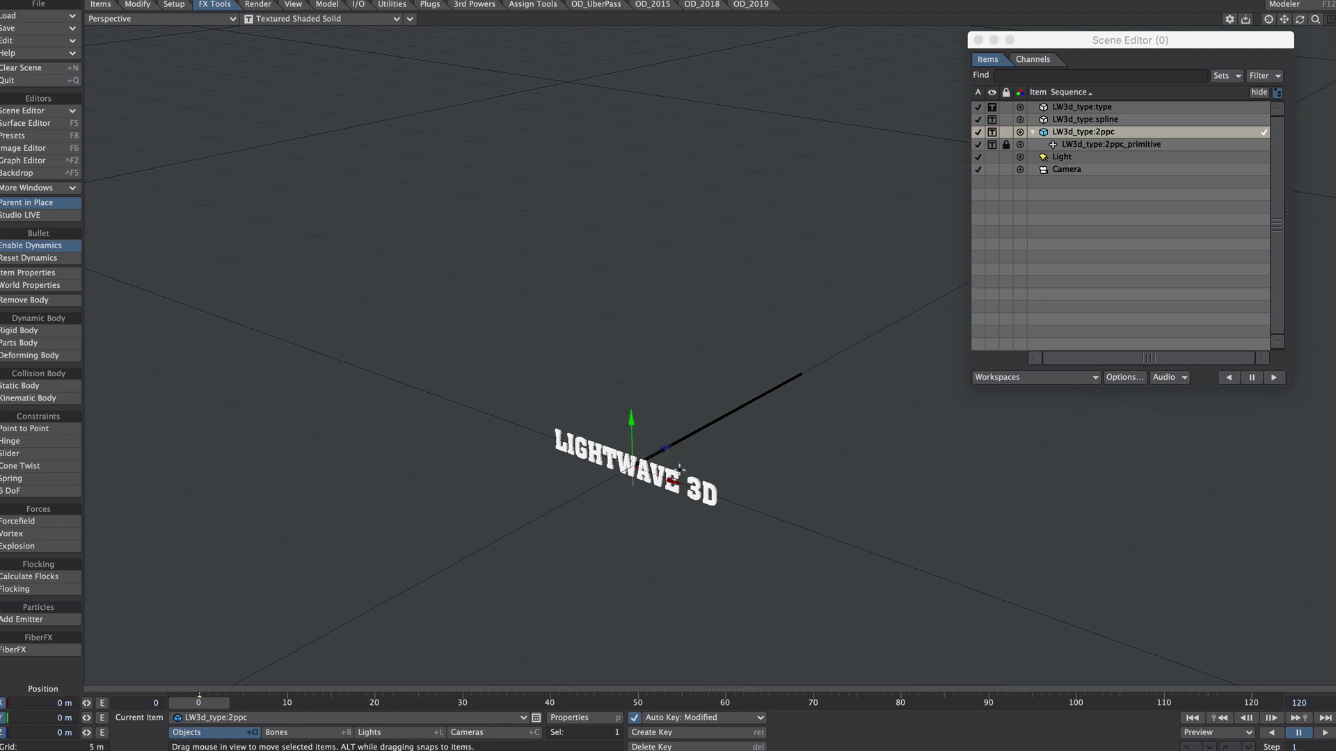
Step: Add a Curve Conform modifier to LW3d_type:2ppc and choose LW3d_type:spline as its curve
key(p)
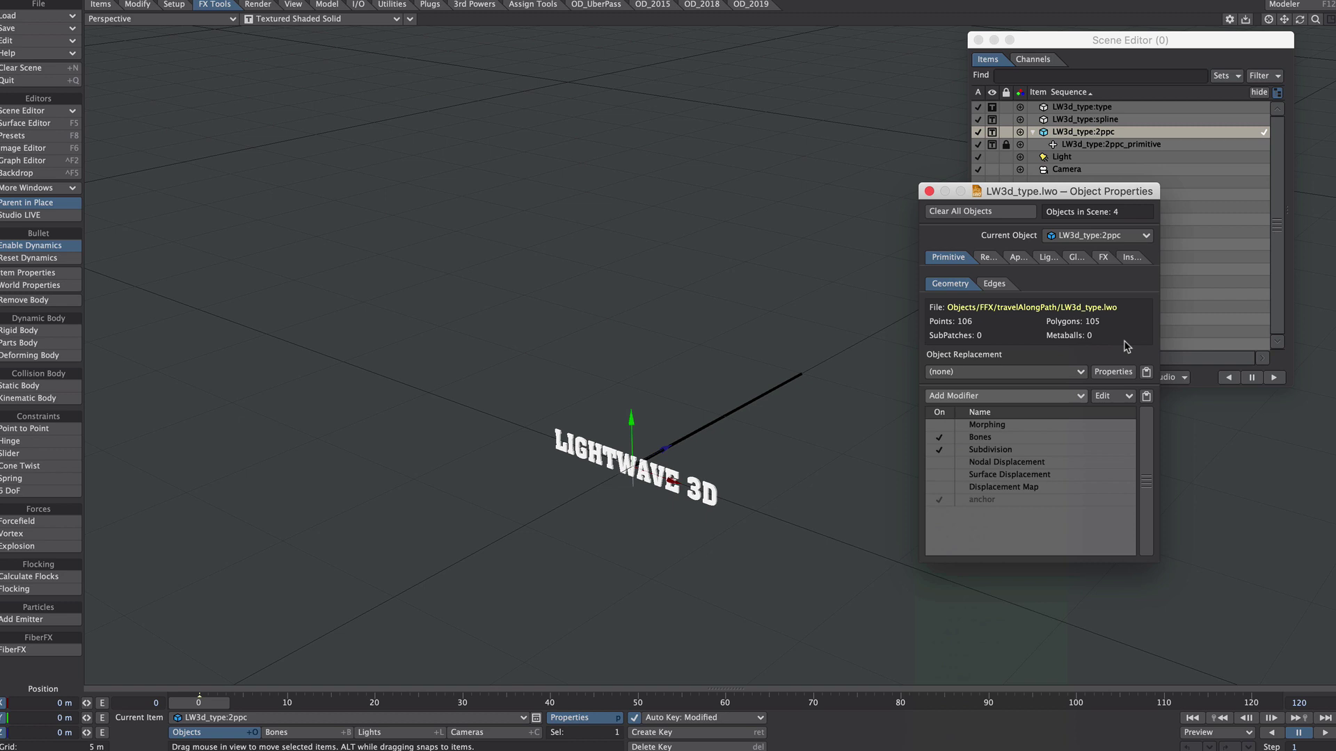
click(1034, 396)
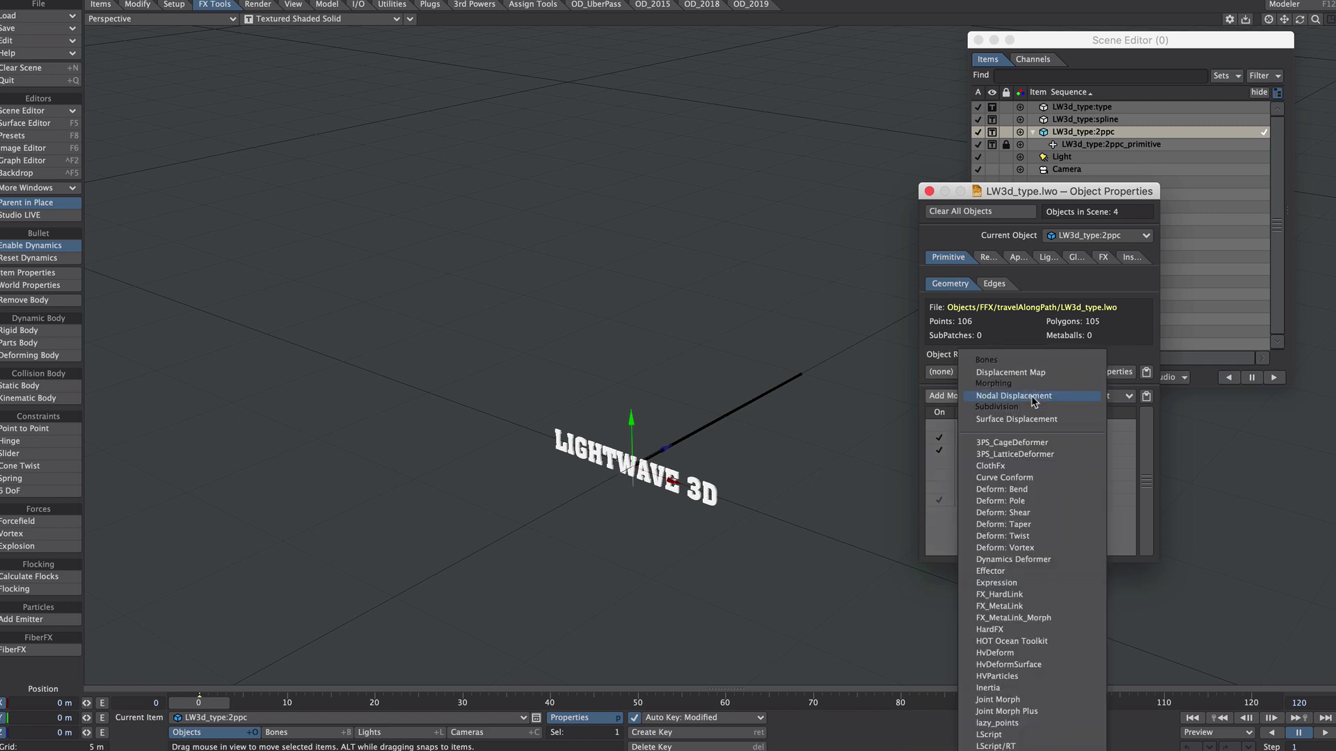
click(1004, 477)
drag(1038, 193, 1057, 62)
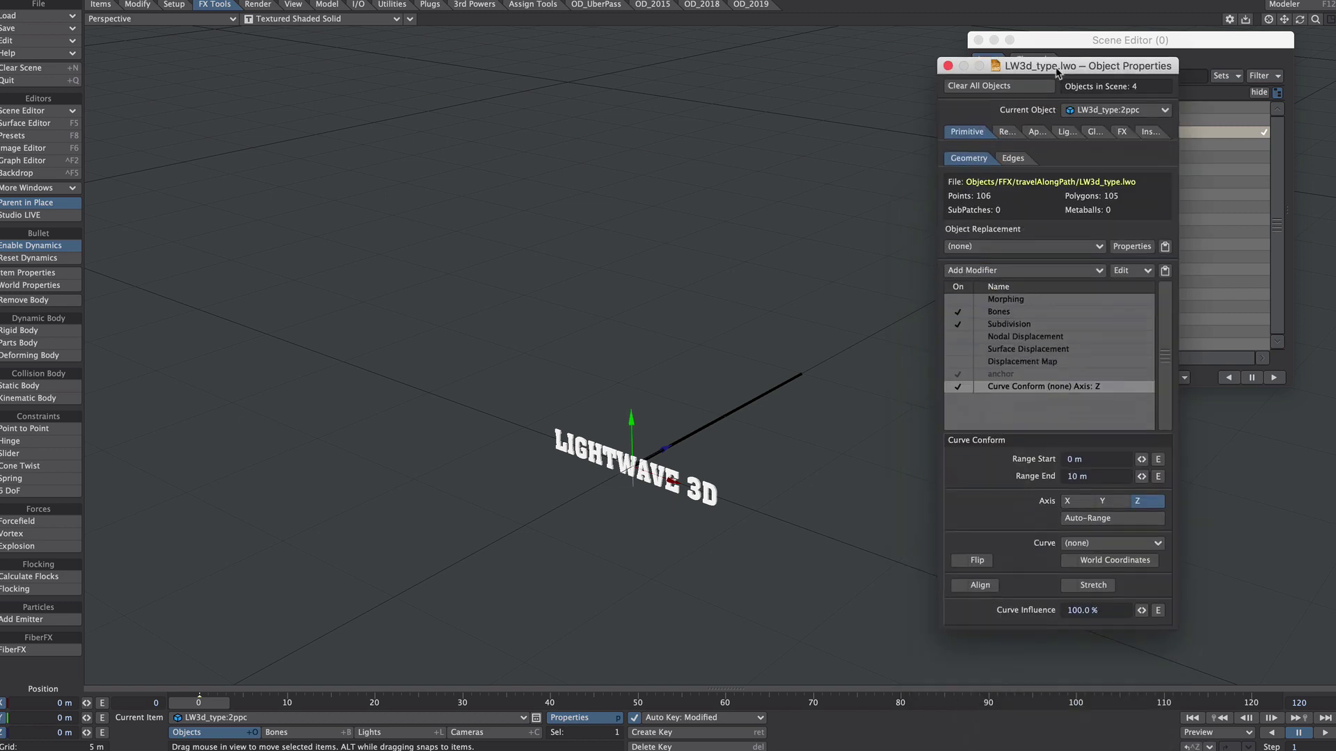
drag(1113, 539, 1116, 565)
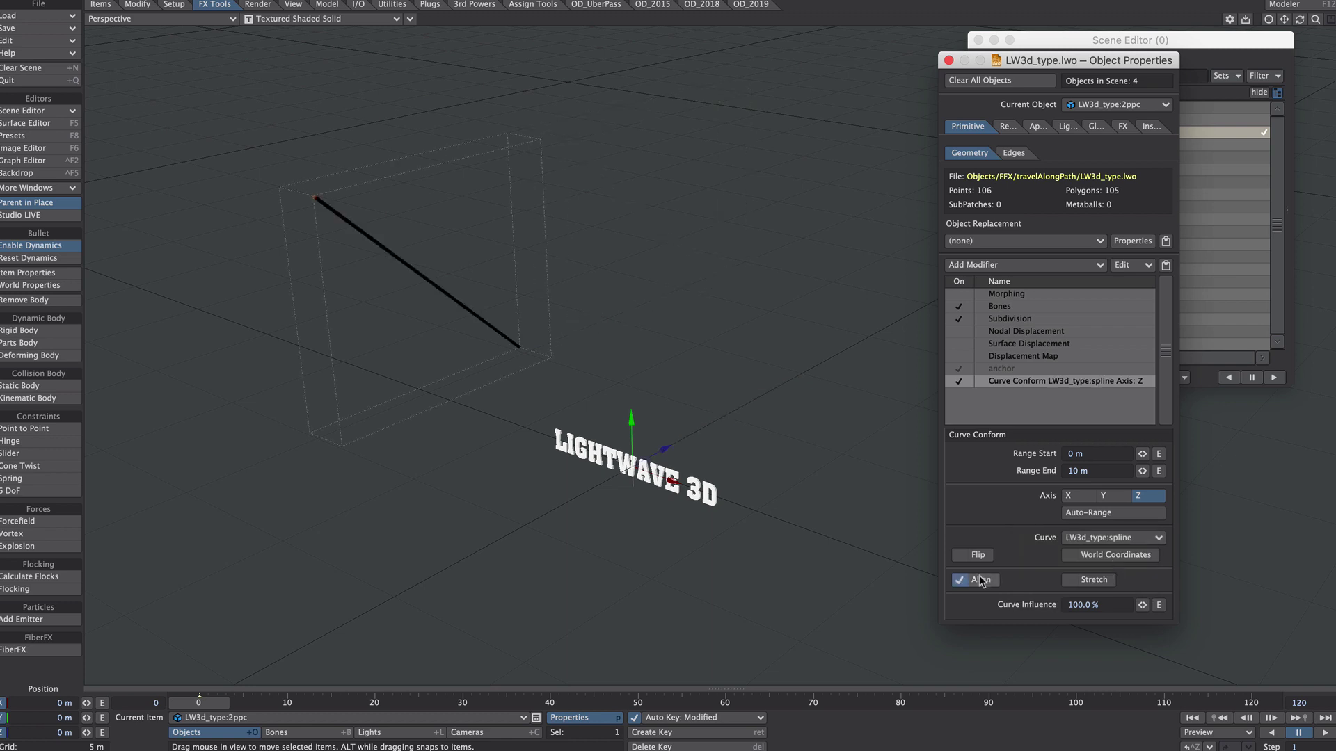
Step: Turn on Align but leave Stretch off for the curve conform after trying it, and disable the modifier
click(975, 580)
click(1092, 580)
alt+drag(632, 492, 621, 425)
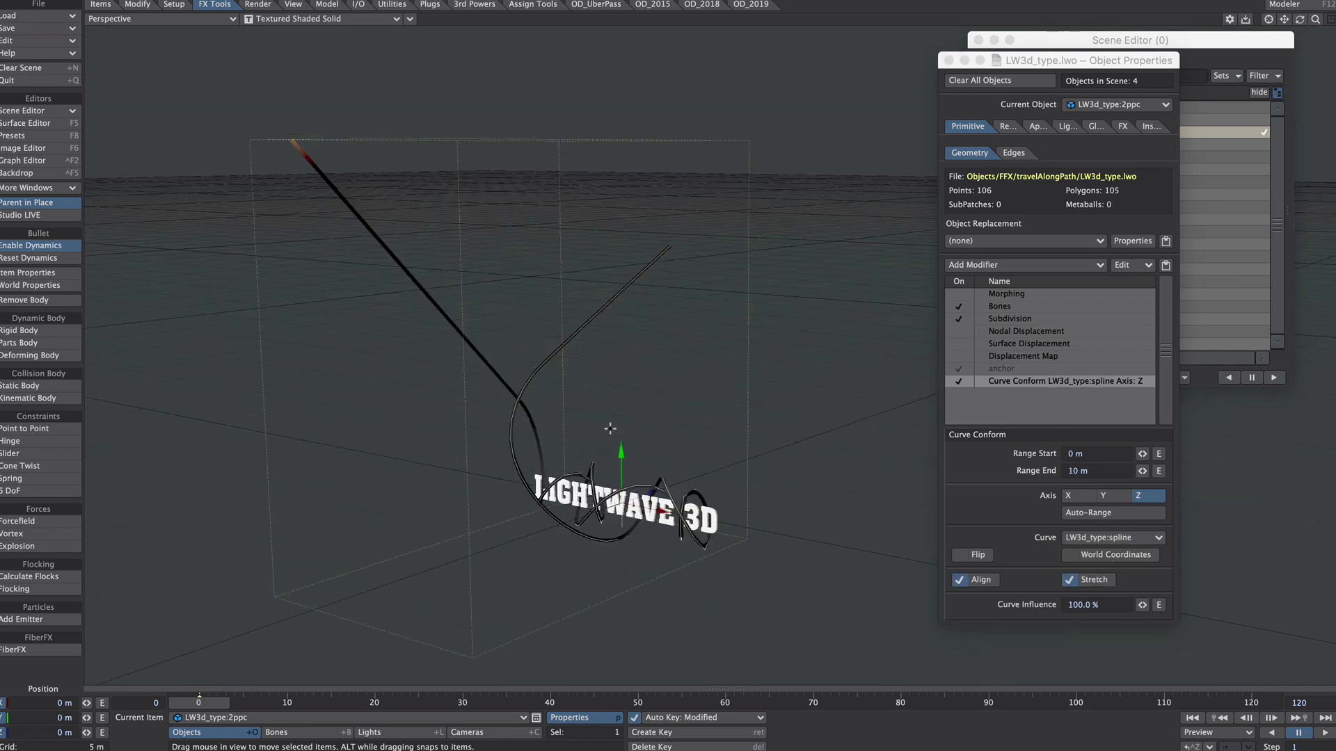
click(1054, 475)
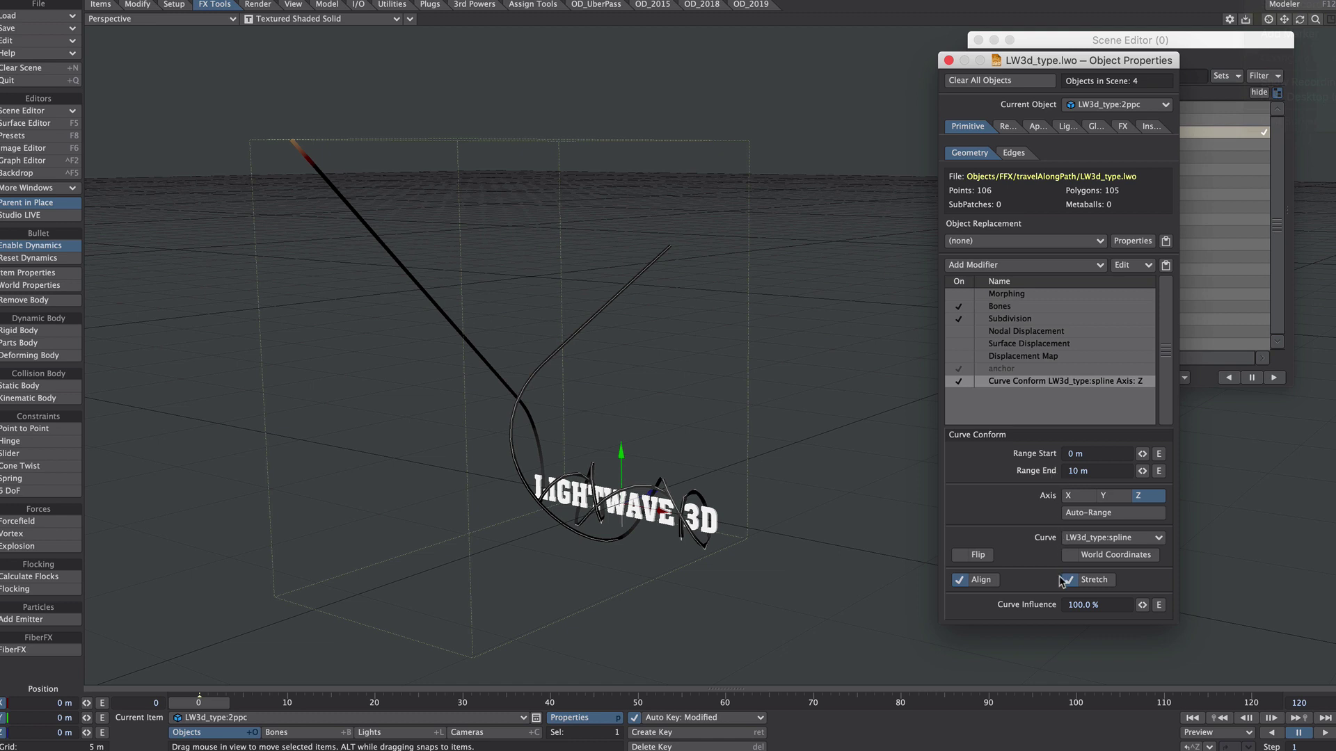
click(1093, 580)
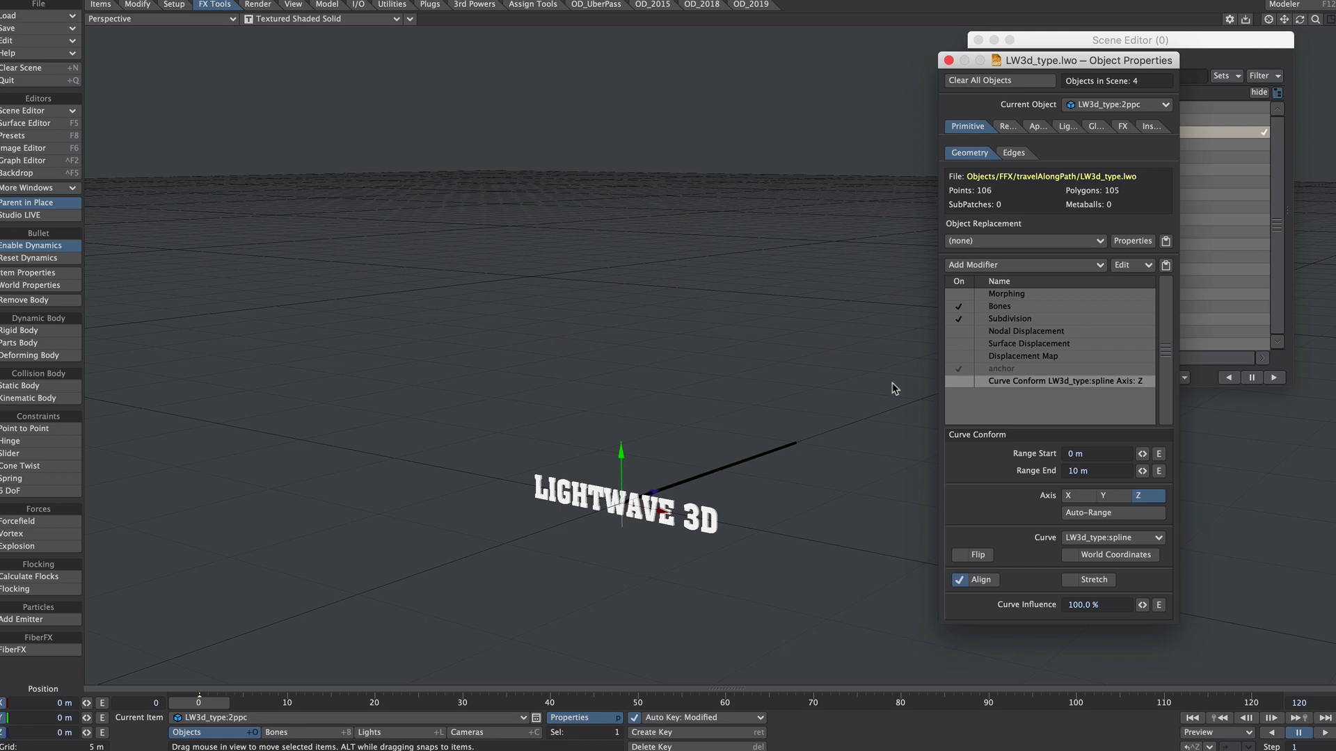
Step: Add a bone to the LW3d_type:2ppc object under the name Bone
key(equal)
click(764, 272)
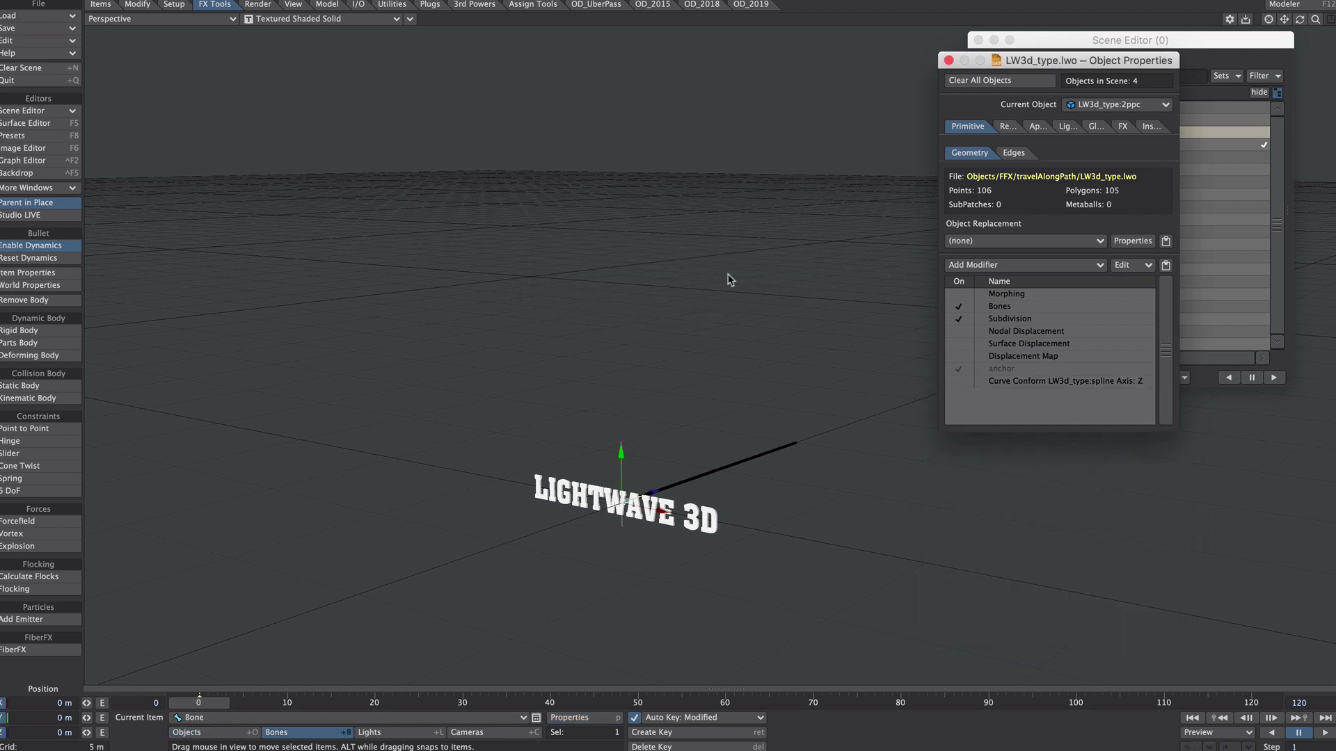
alt+drag(685, 410, 671, 494)
key(ctrl+z)
alt+drag(737, 563, 724, 531)
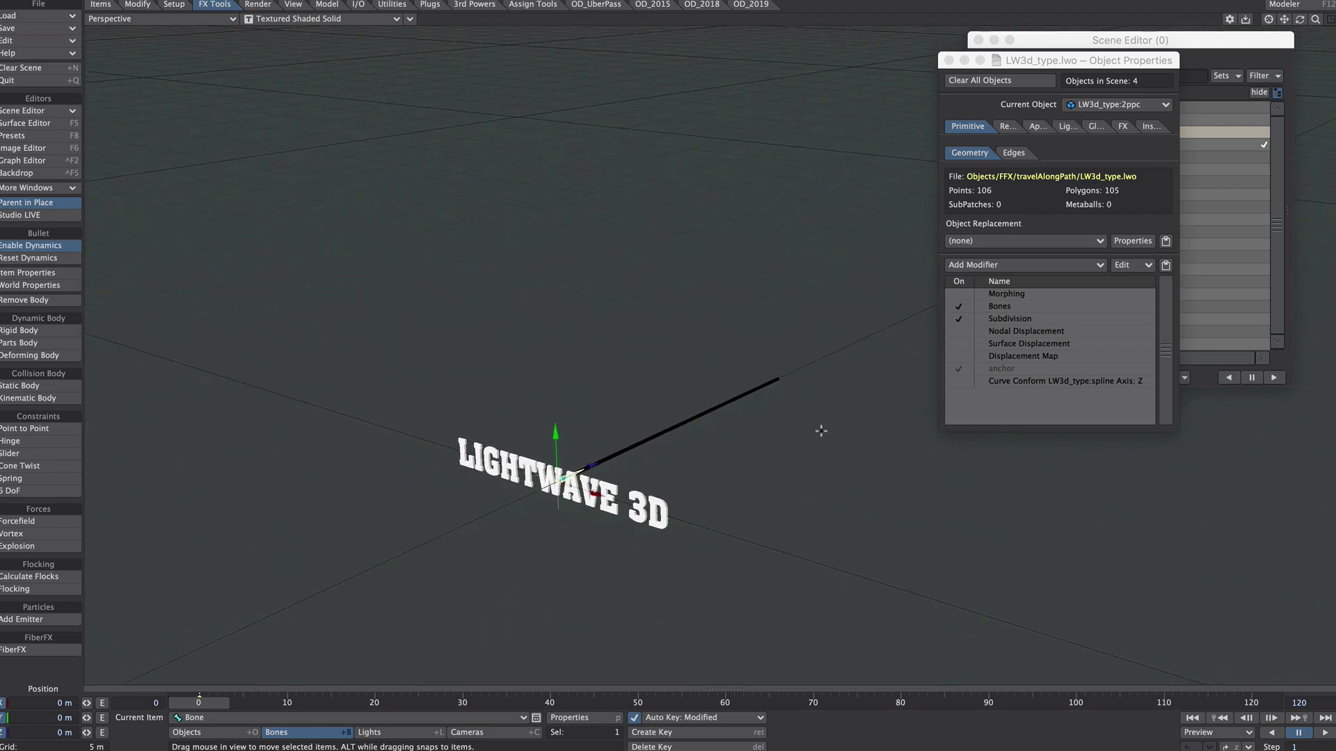
Step: Re-enable the Curve Conform modifier and move the bone along Z to test the line's travel along the spline
click(956, 380)
drag(657, 423, 735, 390)
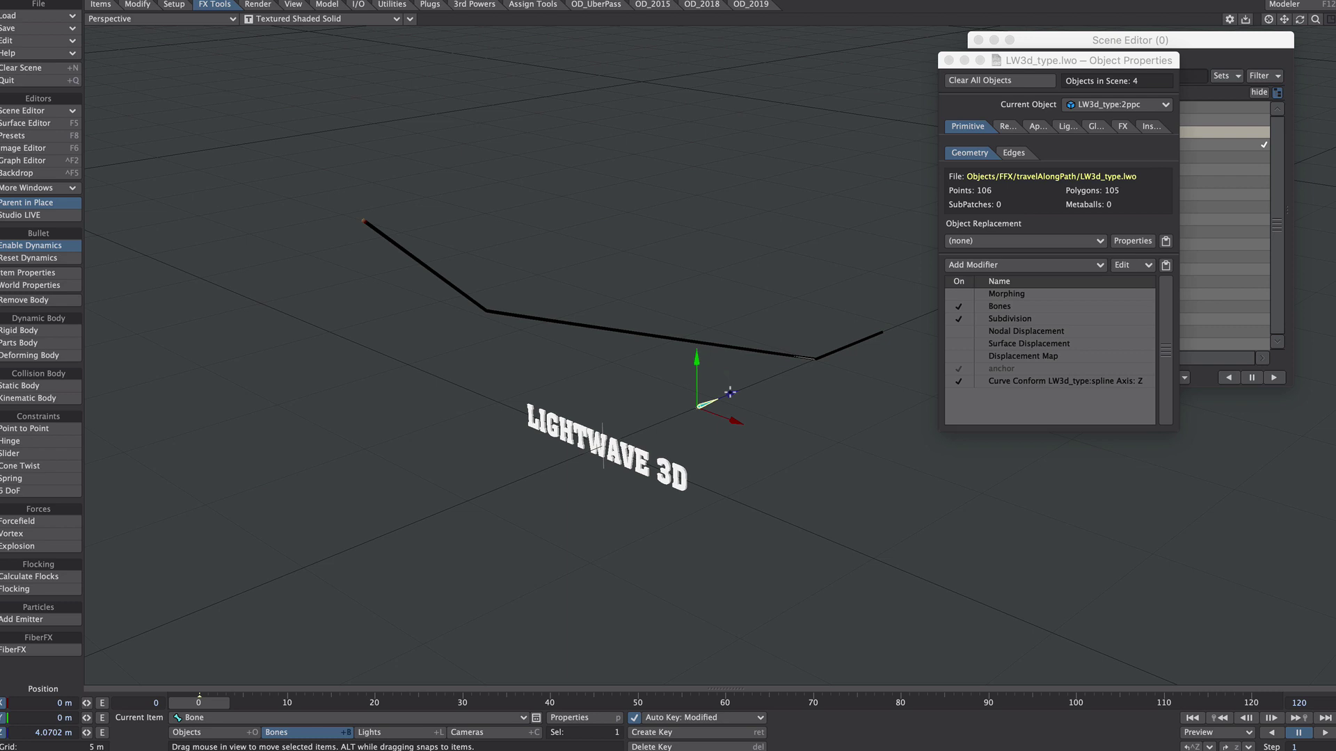
drag(729, 393, 870, 370)
Step: Set the Curve Conform Range End to 60 m and move the bone along Z to about 51.1 m
click(1010, 382)
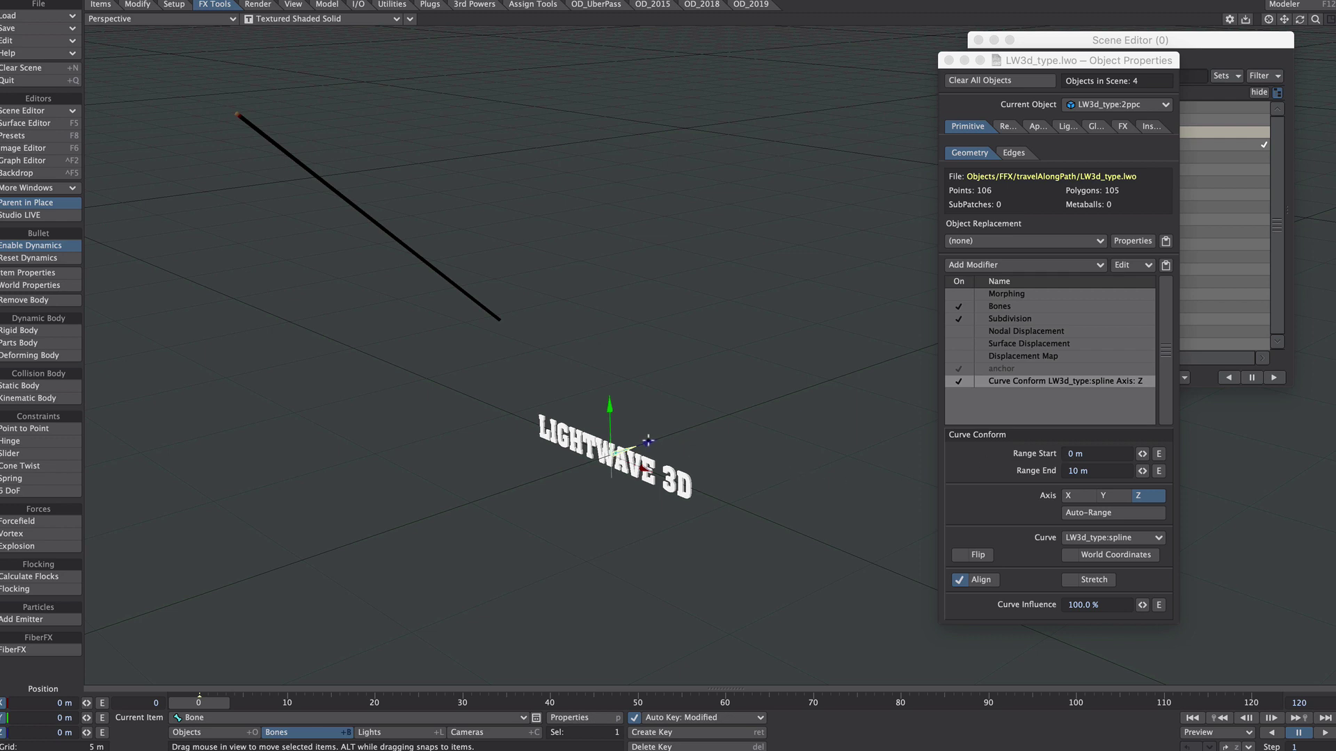
drag(647, 441, 746, 410)
key(ctrl+z)
drag(650, 442, 1001, 334)
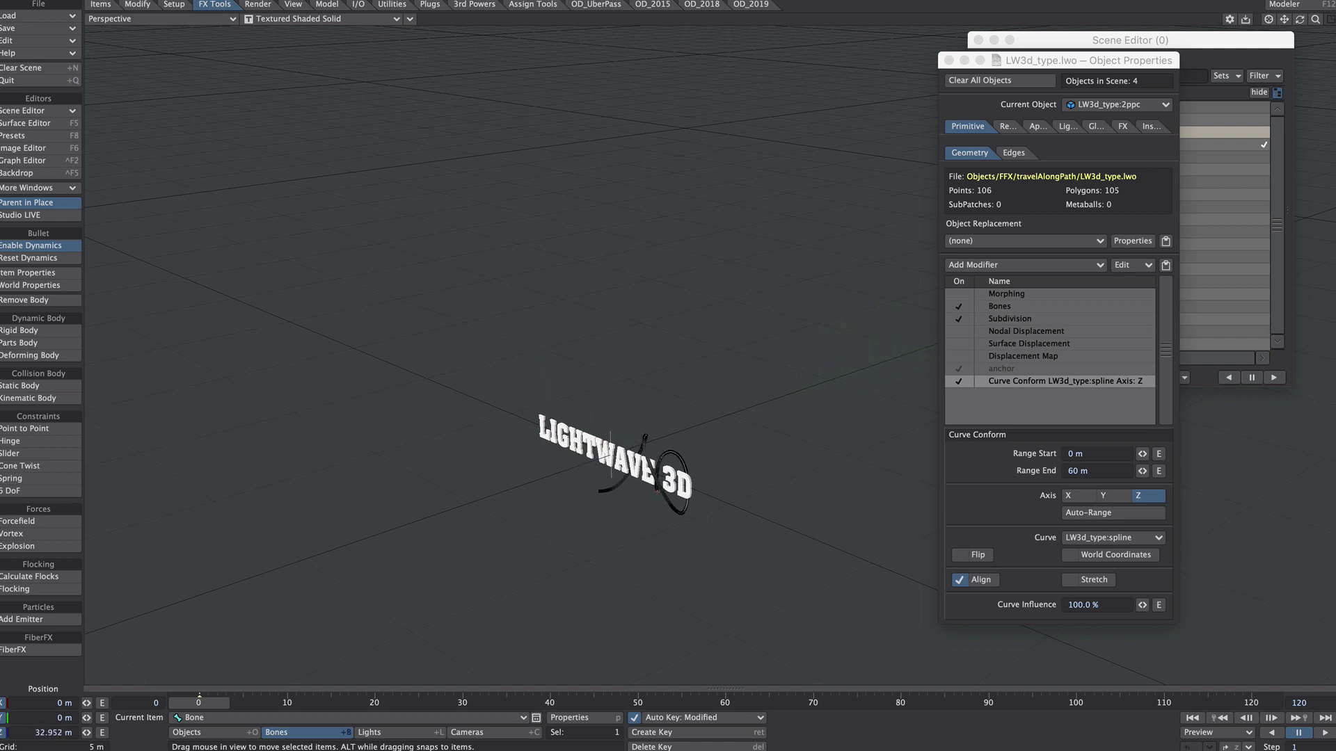
drag(1172, 263, 1330, 209)
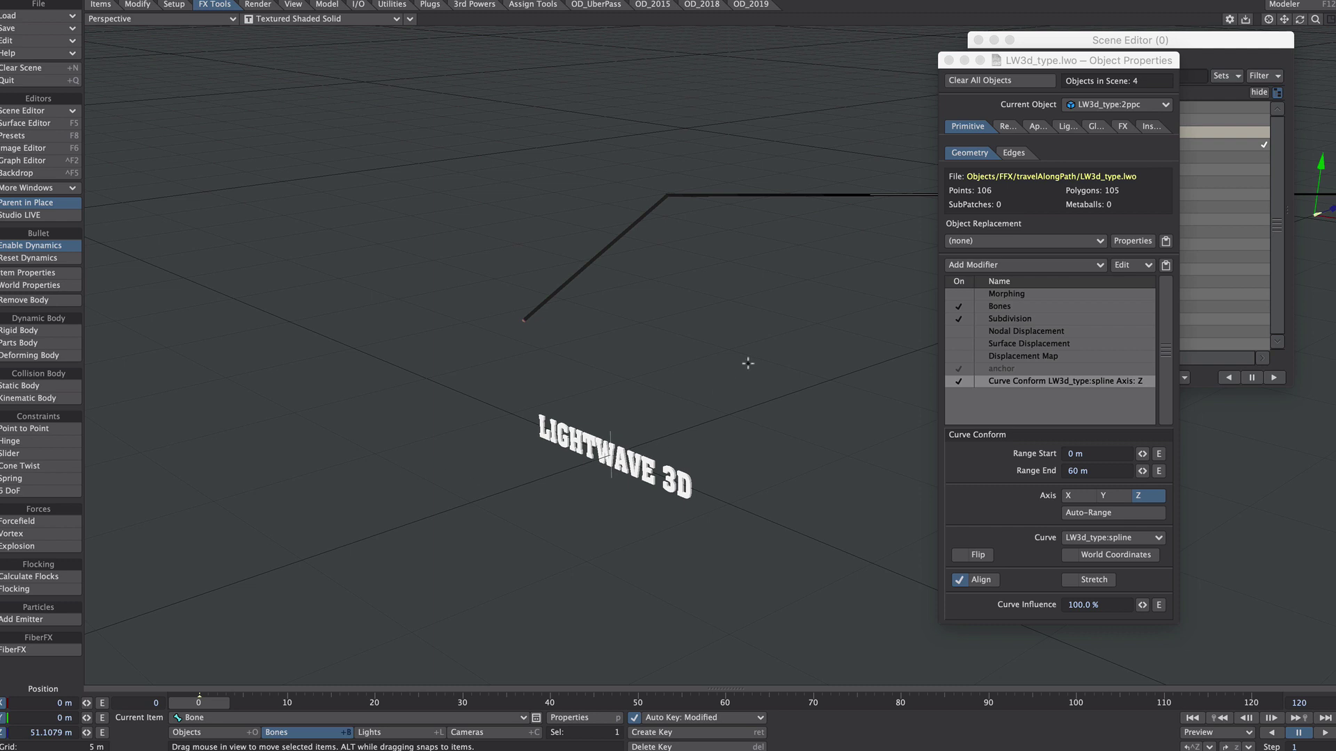
Step: Set the Curve Conform Range End to 80 m
alt+drag(748, 363, 468, 356)
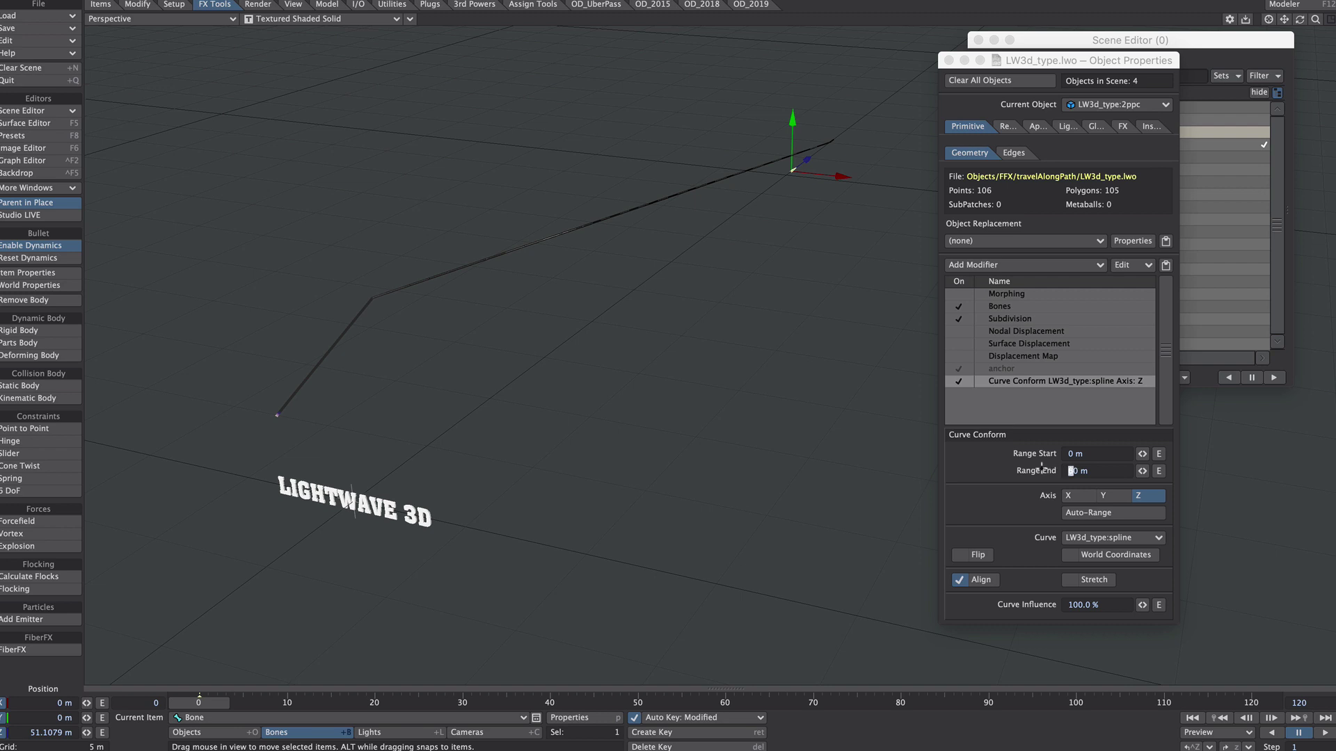
key(Tab)
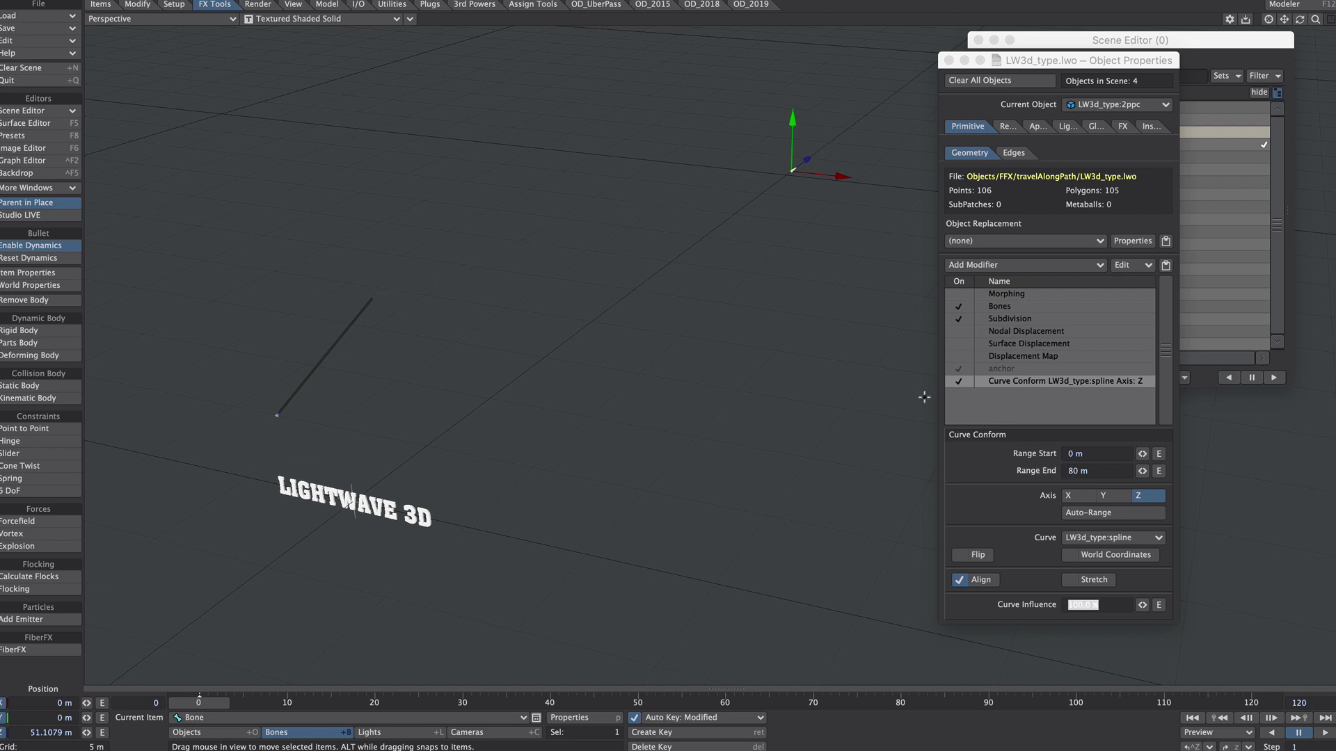
Step: Animate the bone along Z from 0 m at frame 0 to far along the axis at frame 73, and play back the motion
drag(807, 158, 384, 479)
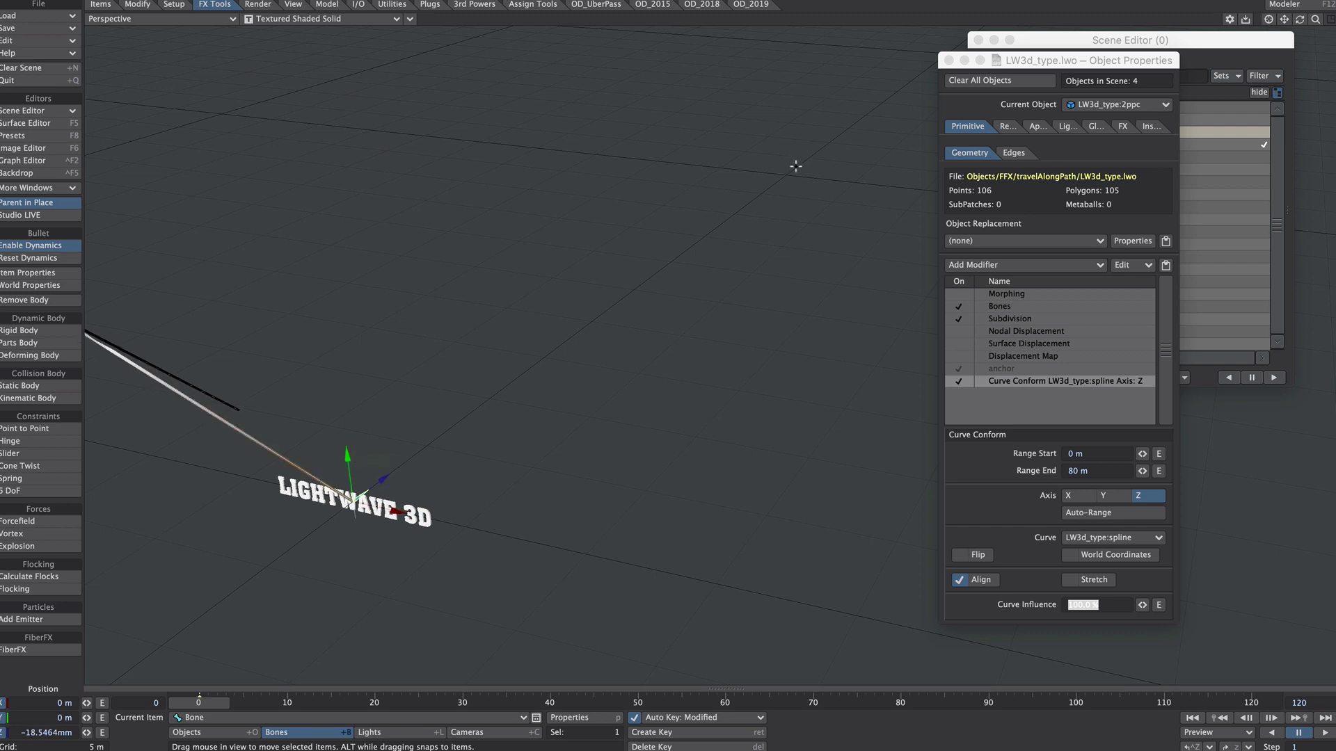
click(201, 705)
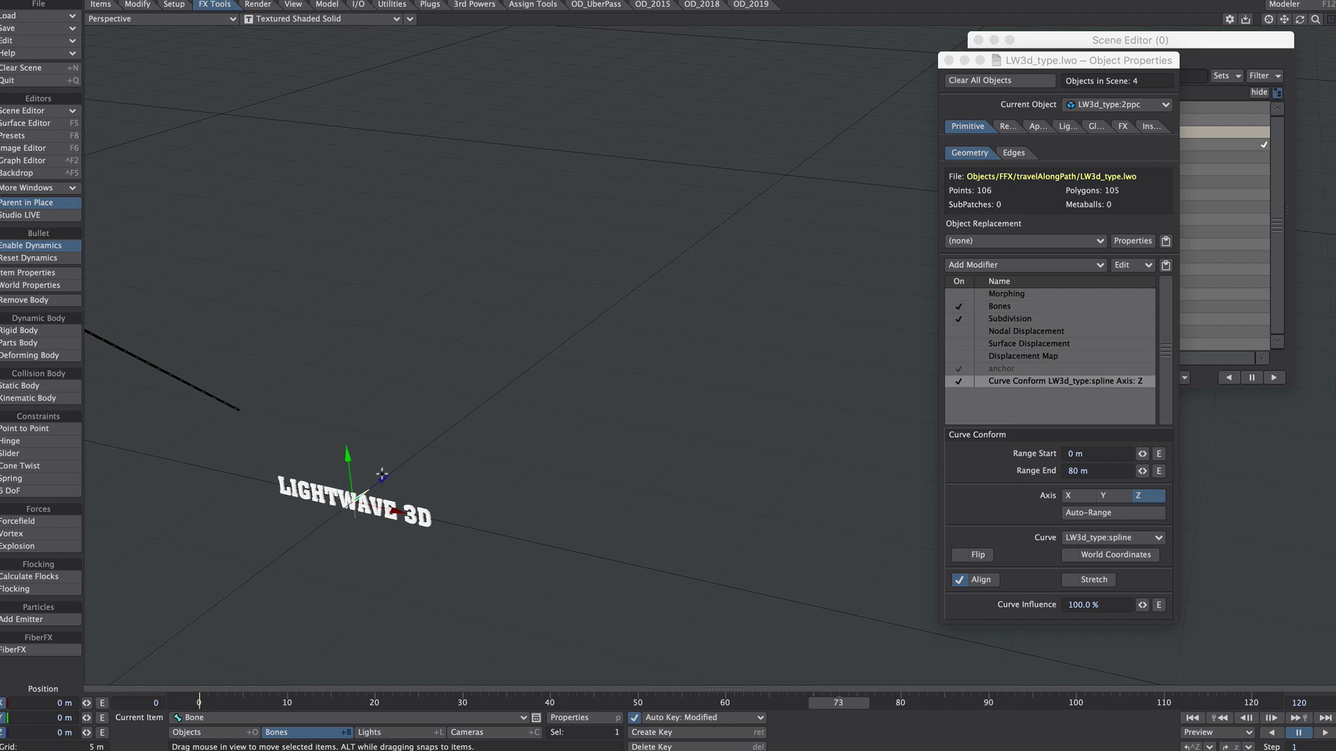
drag(381, 475, 836, 136)
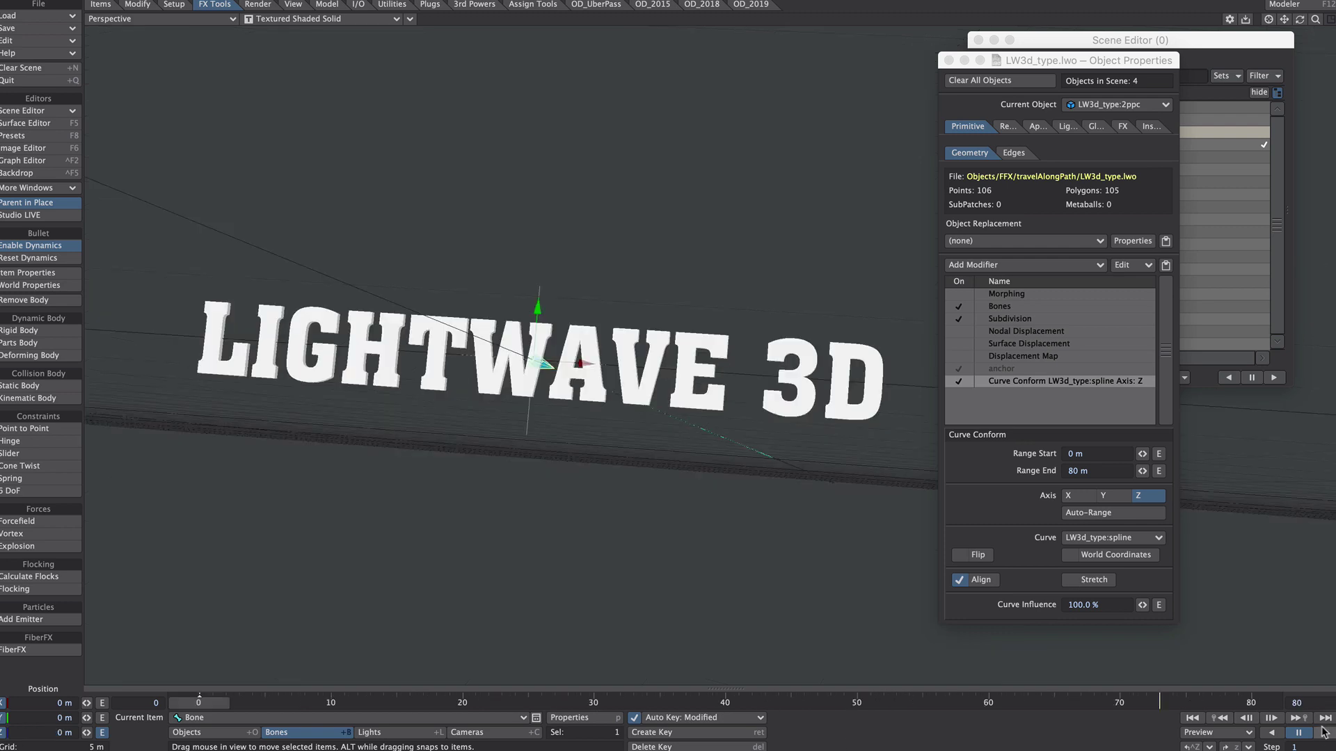
click(1323, 733)
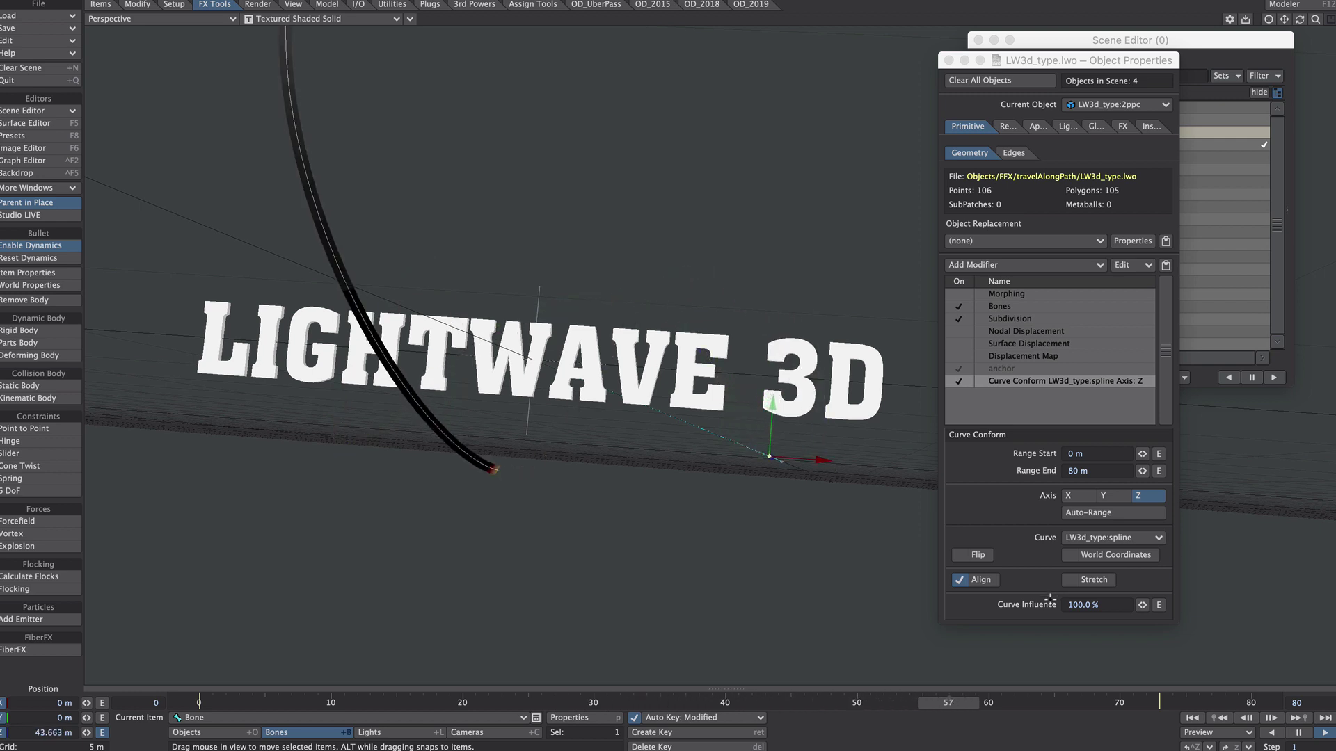
click(1298, 733)
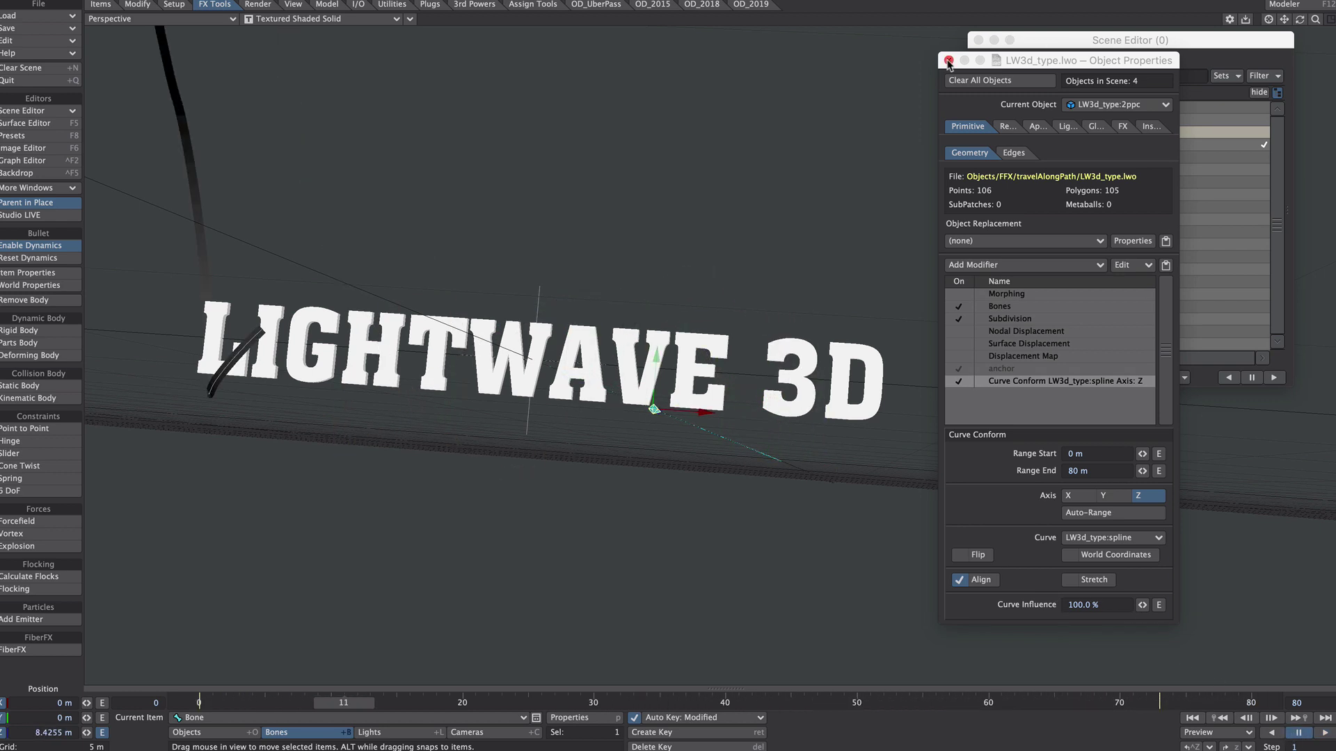
Step: Close the object properties and, at frame 29, set the FiberFX Splay of LW3d_type:2ppc to 16.5%
click(947, 61)
drag(400, 700, 579, 703)
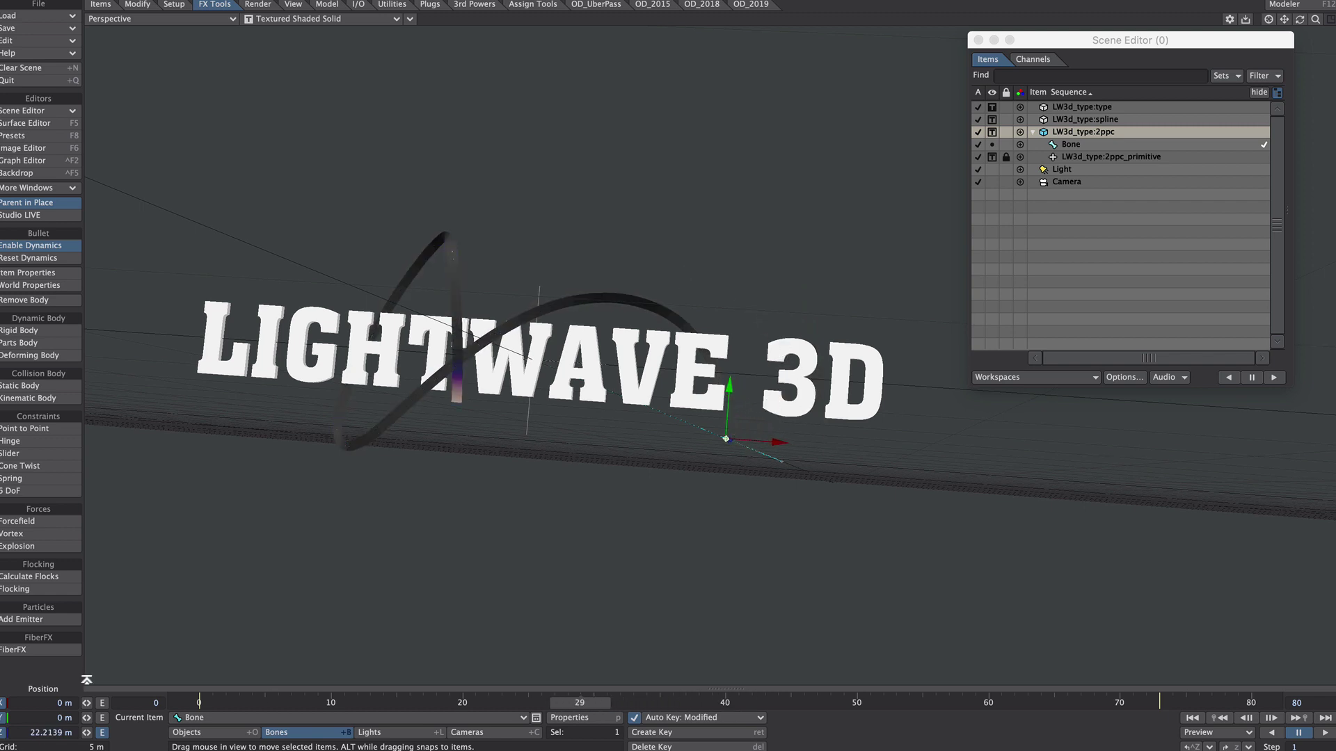
click(14, 647)
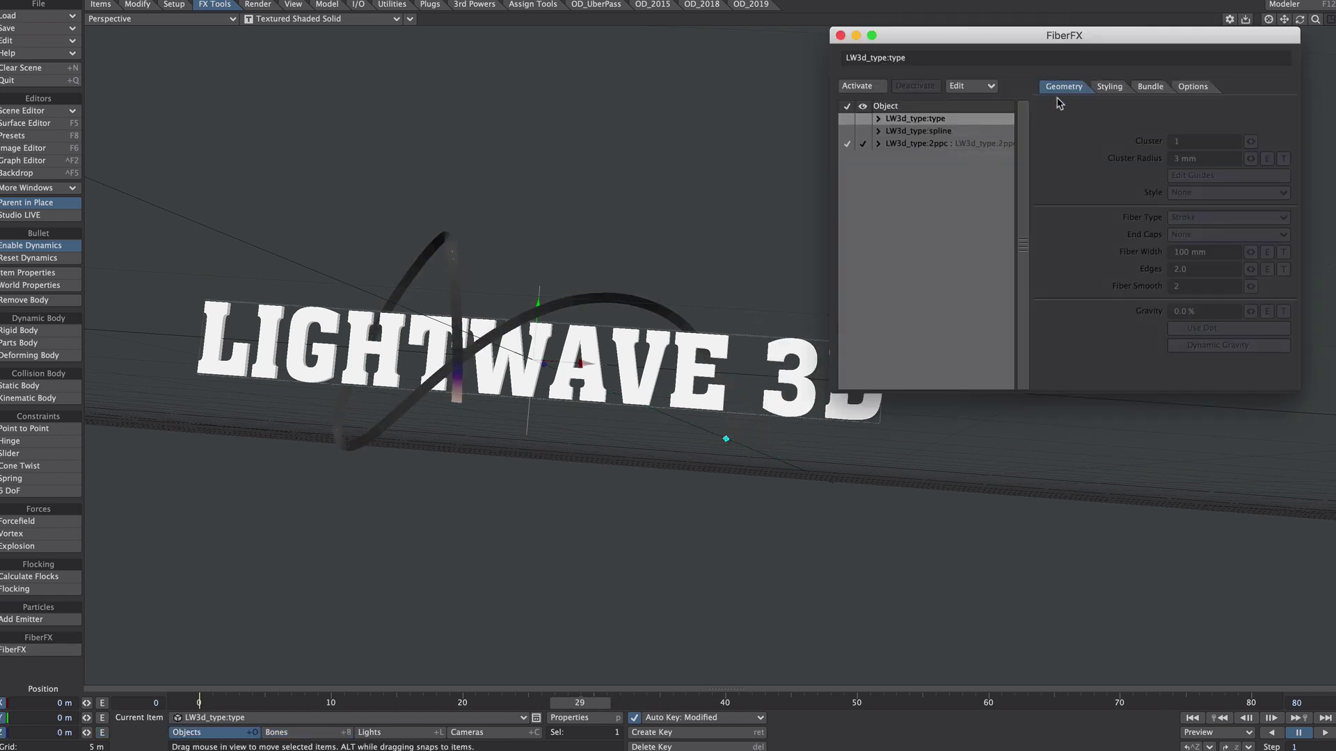
click(939, 143)
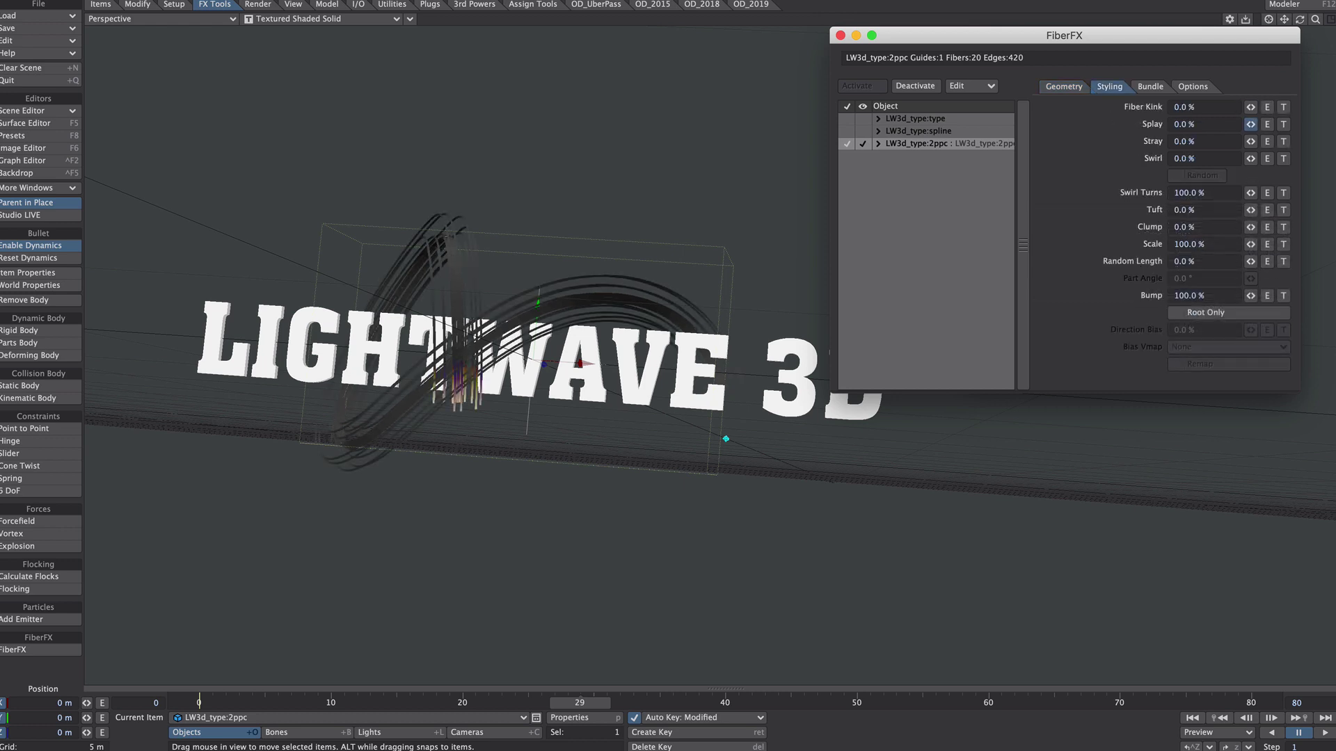
drag(1249, 124, 1244, 132)
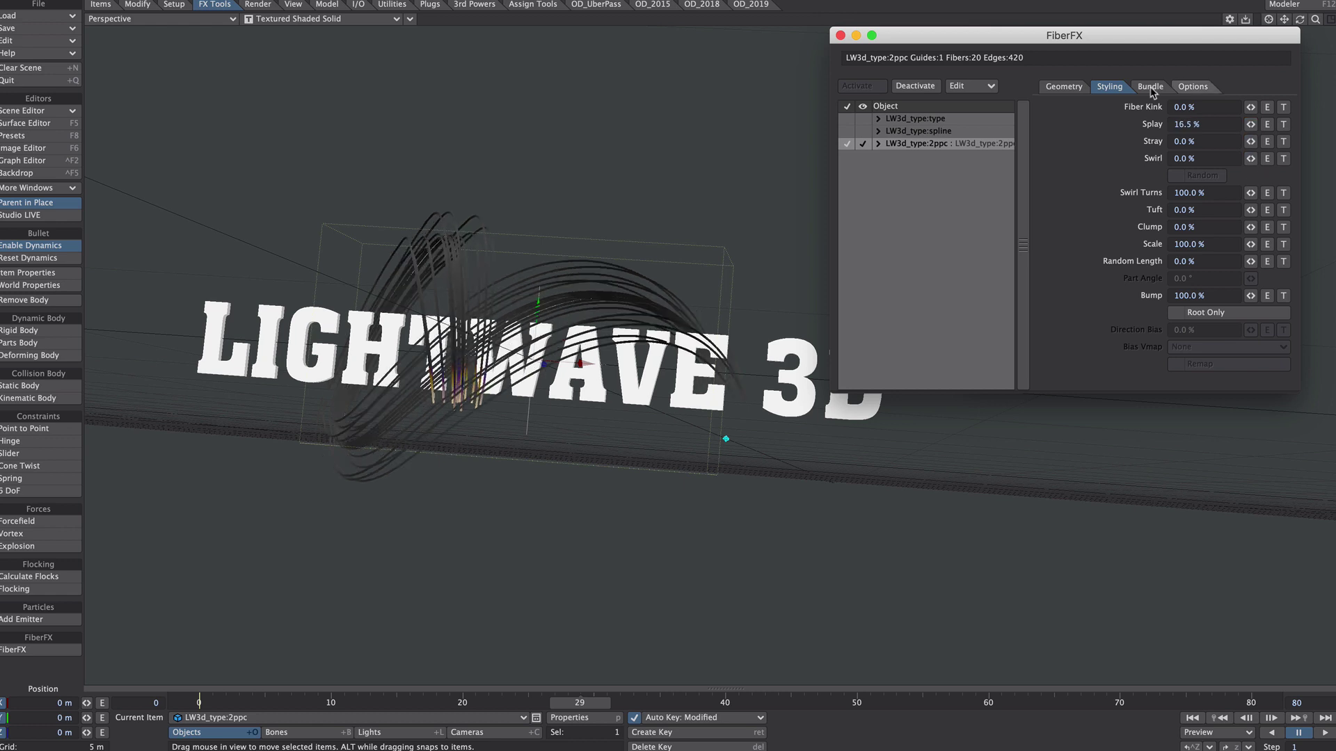
Step: Set the LW3d_type:2ppc fibers' Guide Radius to 300 mm and play the animation from the first frame
click(1080, 91)
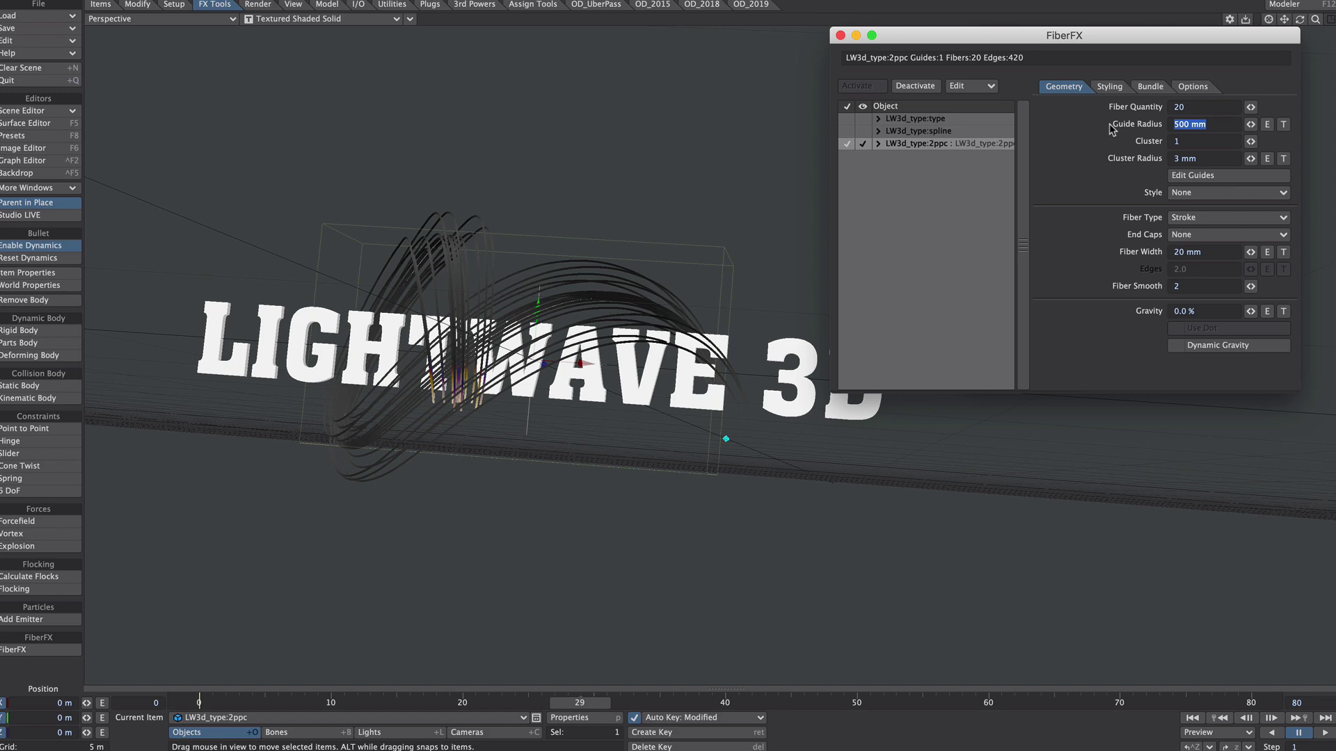
text(300)
key(Tab)
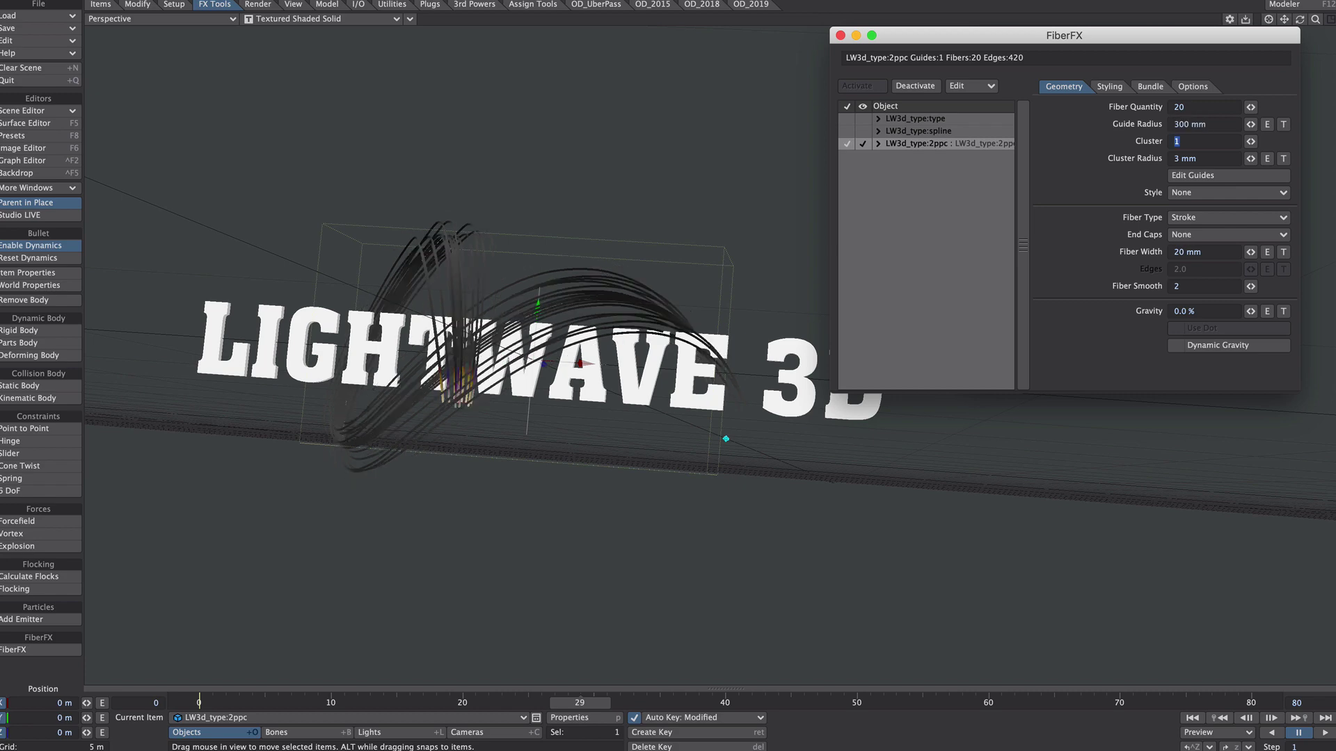
click(1193, 719)
click(1324, 733)
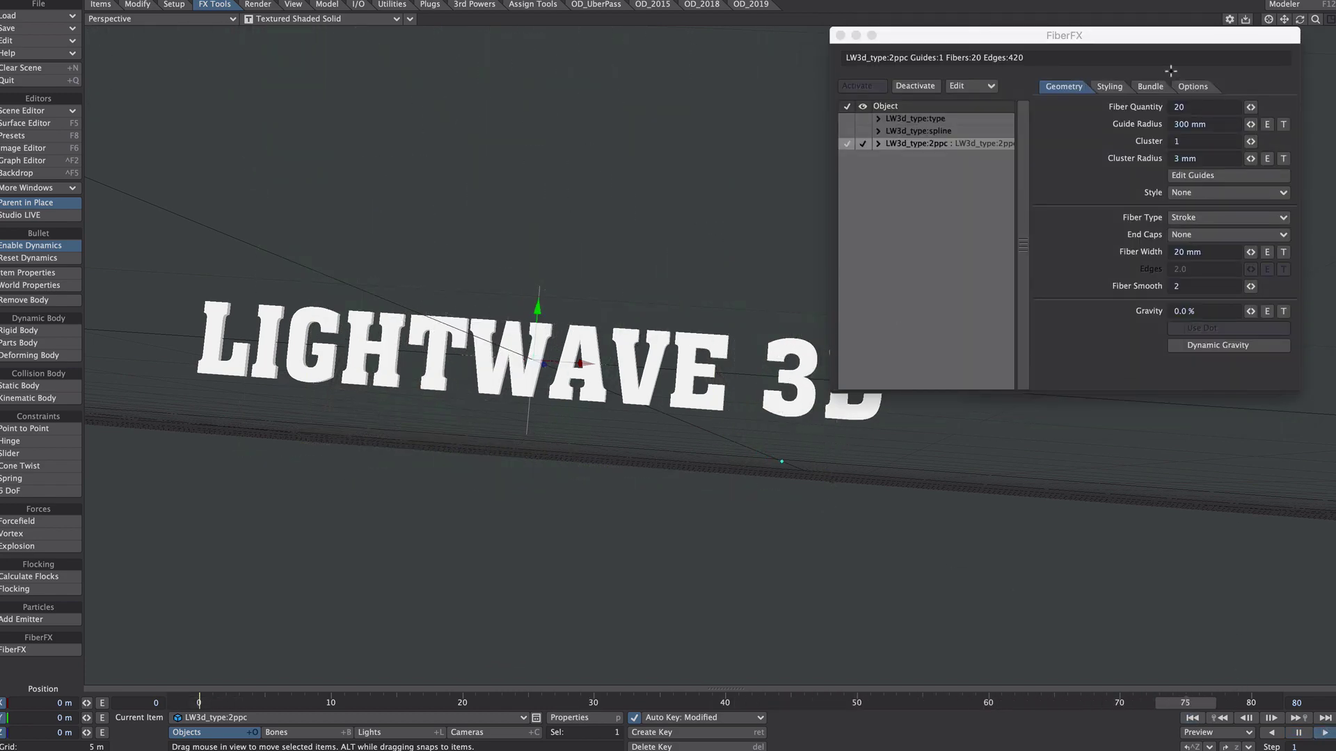
Step: Set the Clump styling of the LW3d_type:2ppc fibers to about 20% while the animation plays
click(1110, 87)
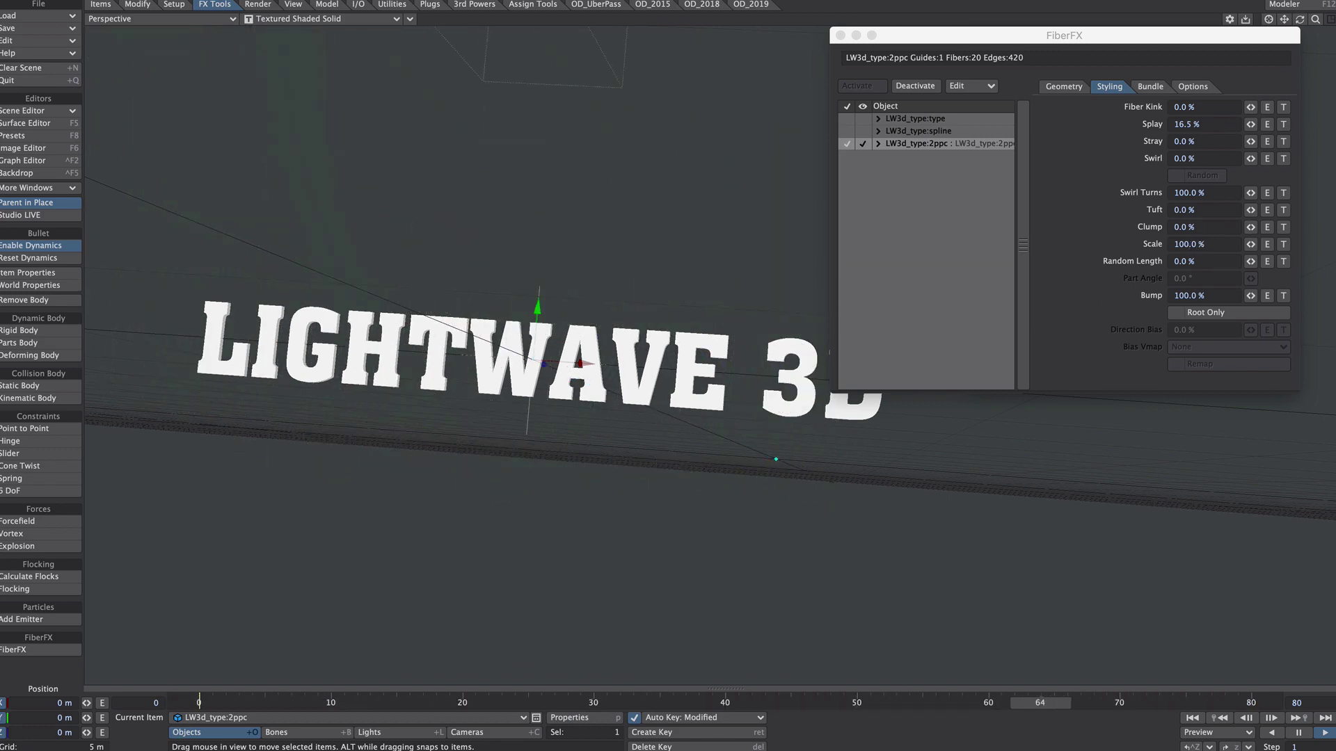
drag(1250, 228, 1221, 237)
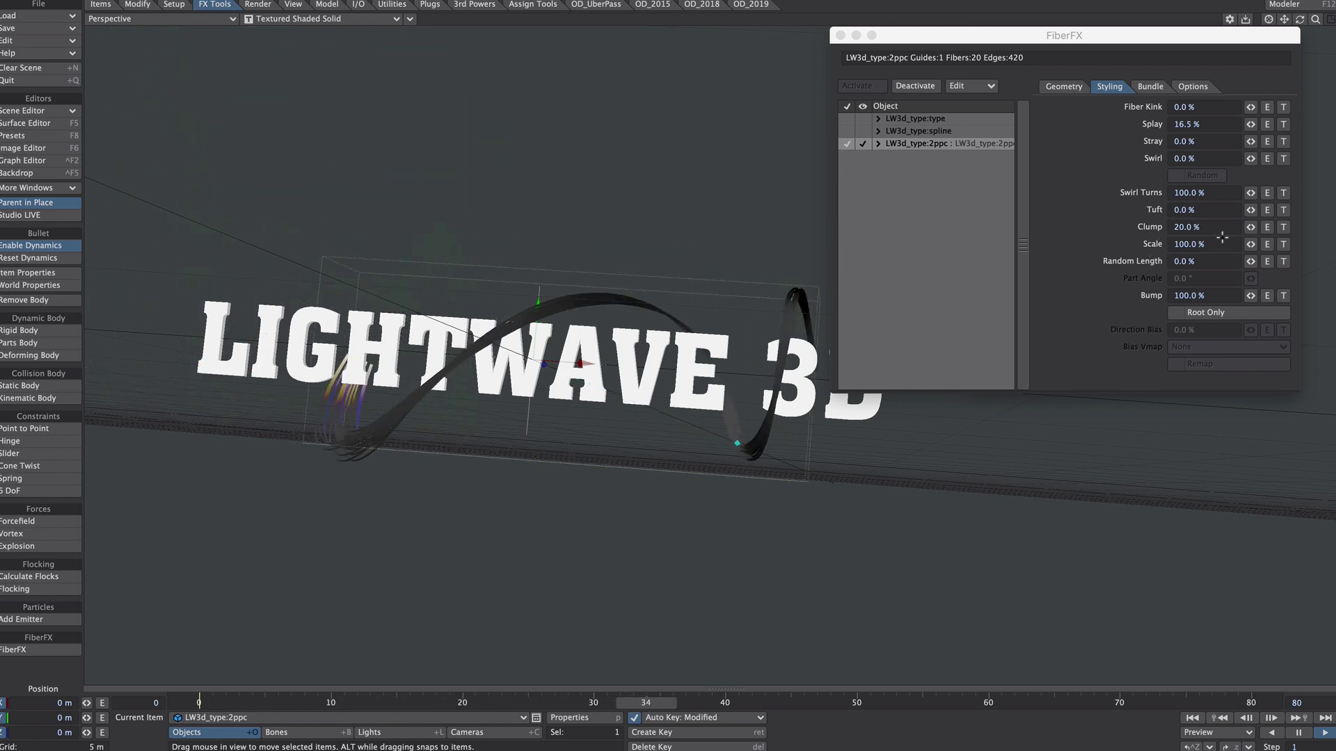